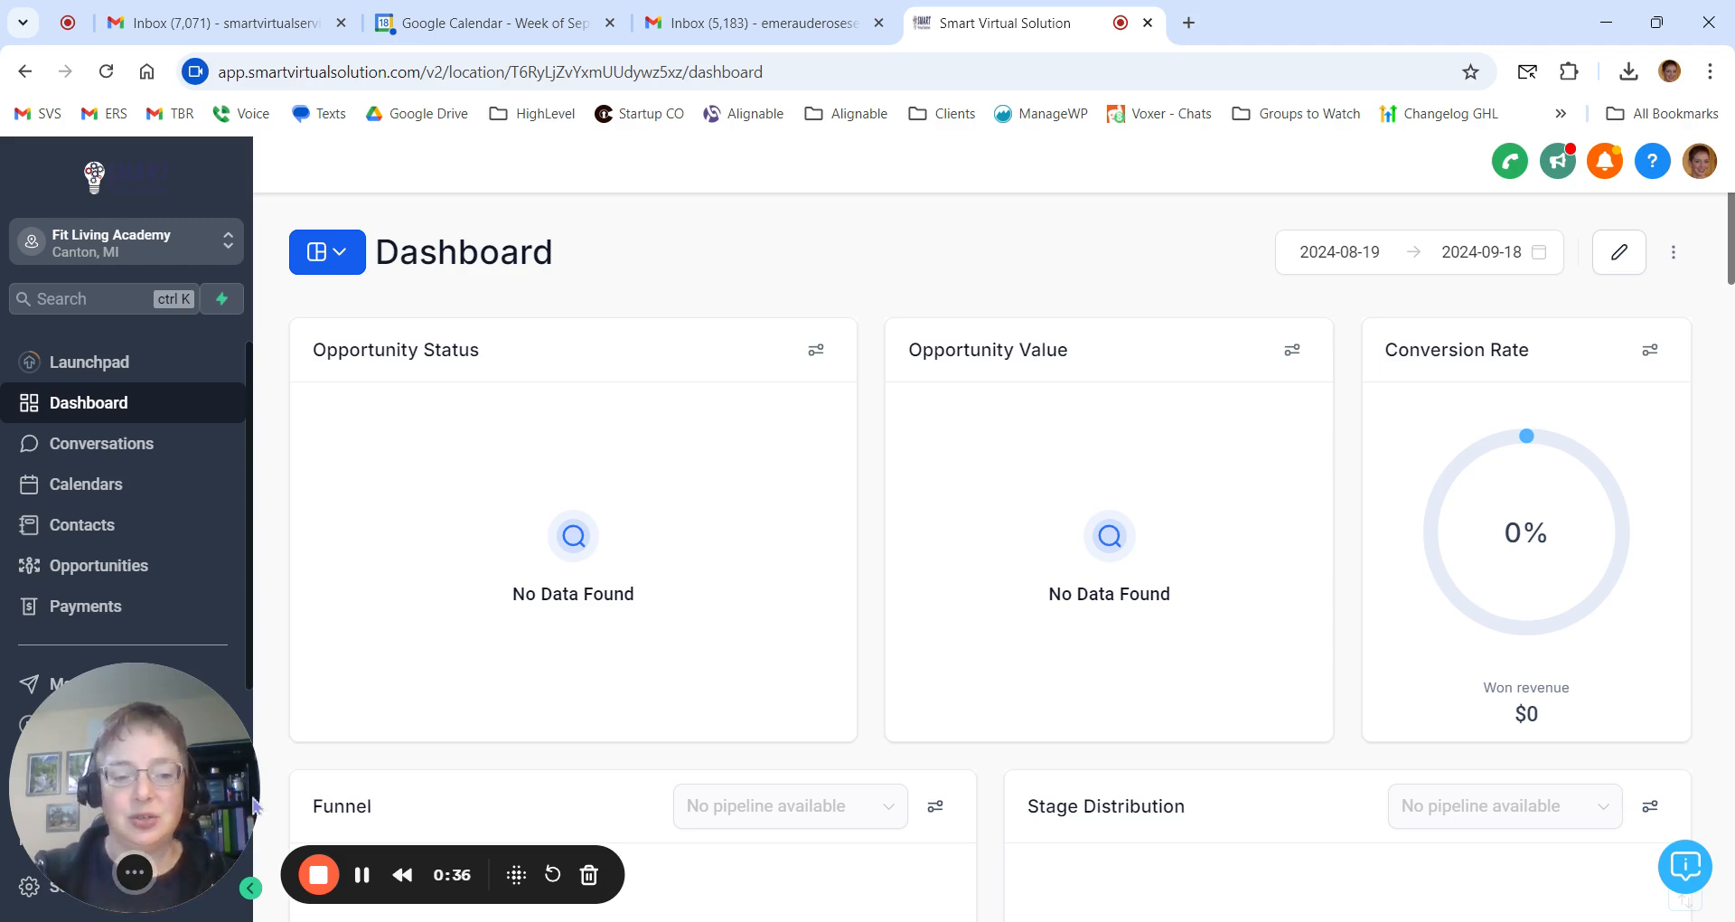
click(364, 882)
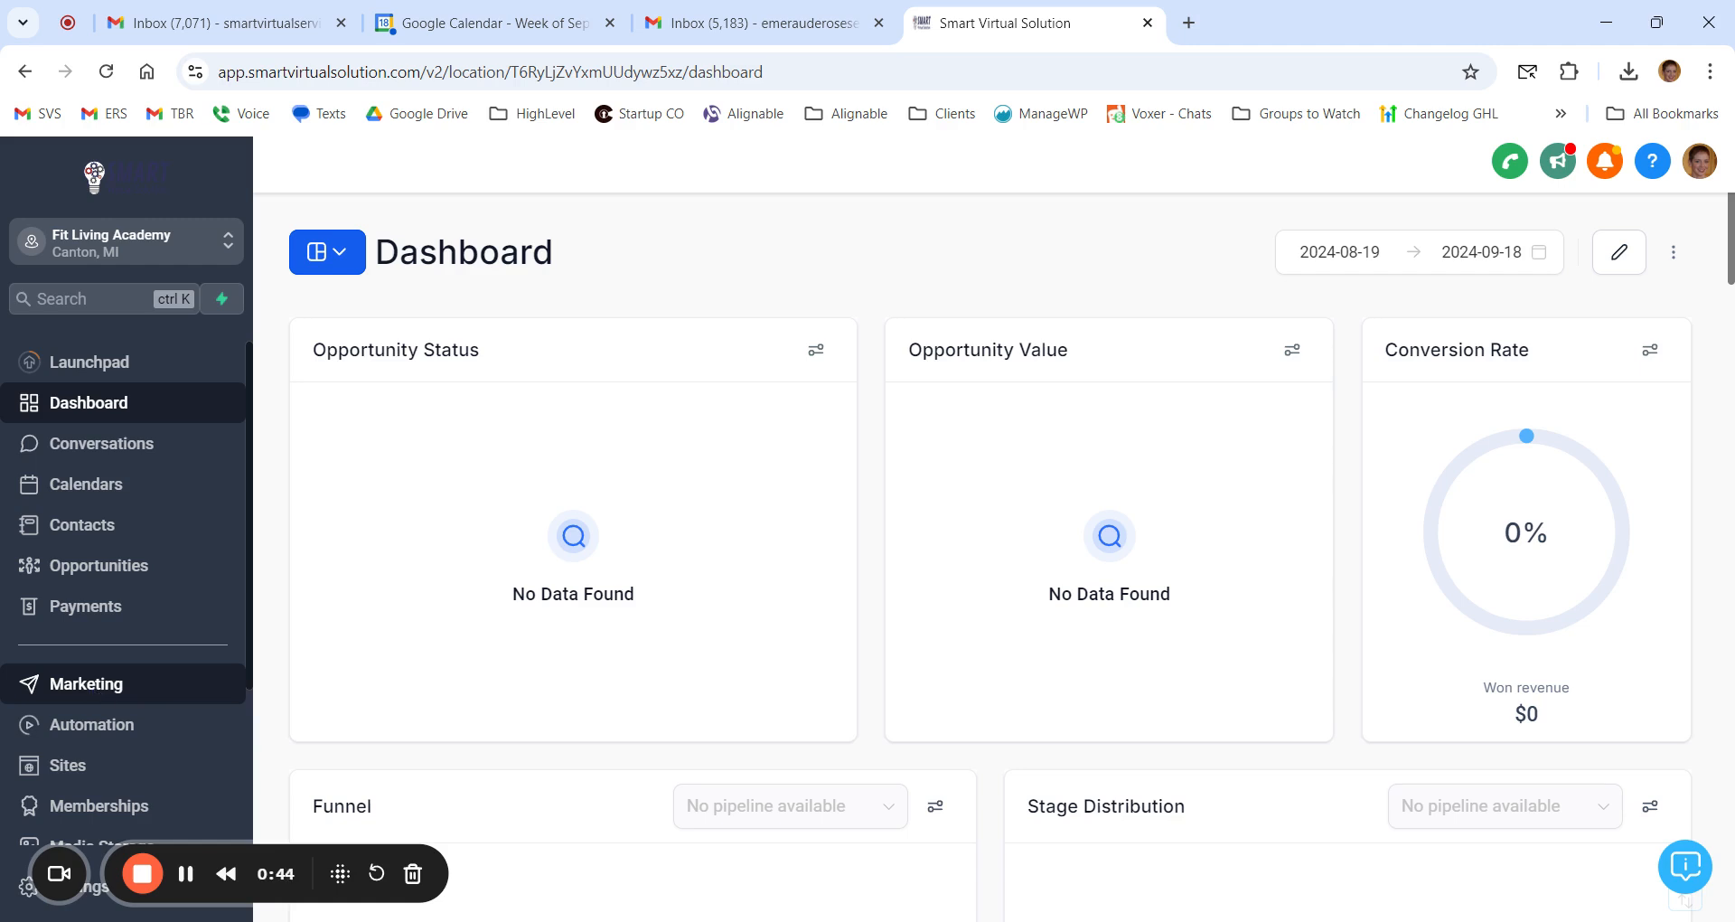
Step: Create a new brand board in the Marketing area using the Start from blank style
click(95, 698)
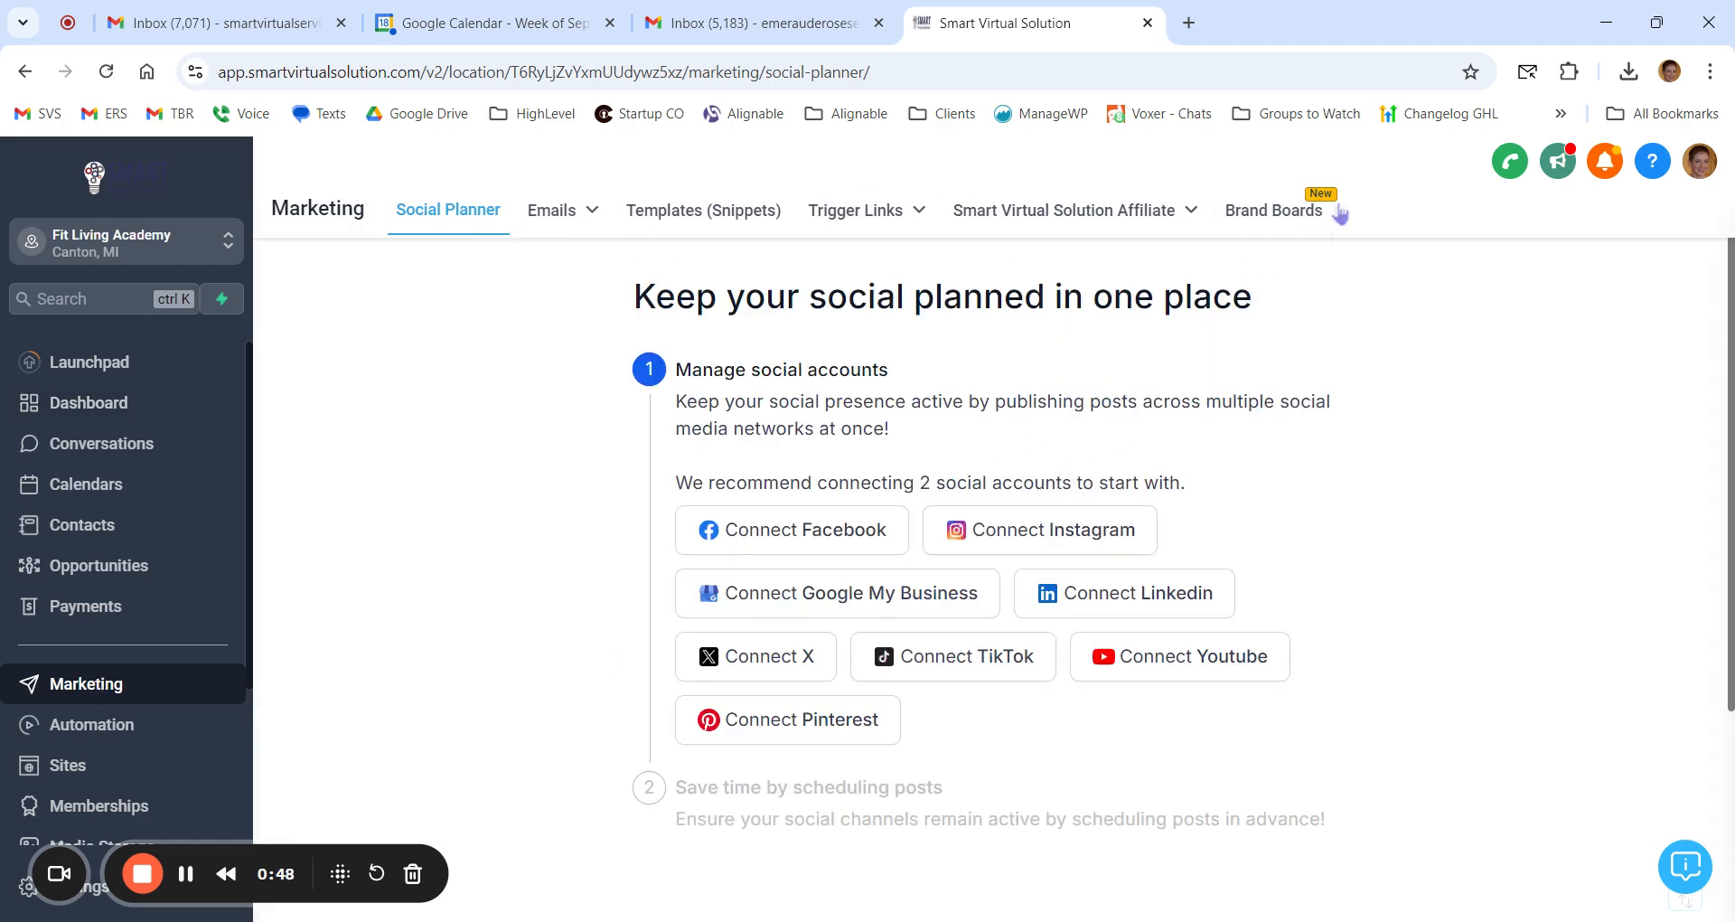
click(1280, 215)
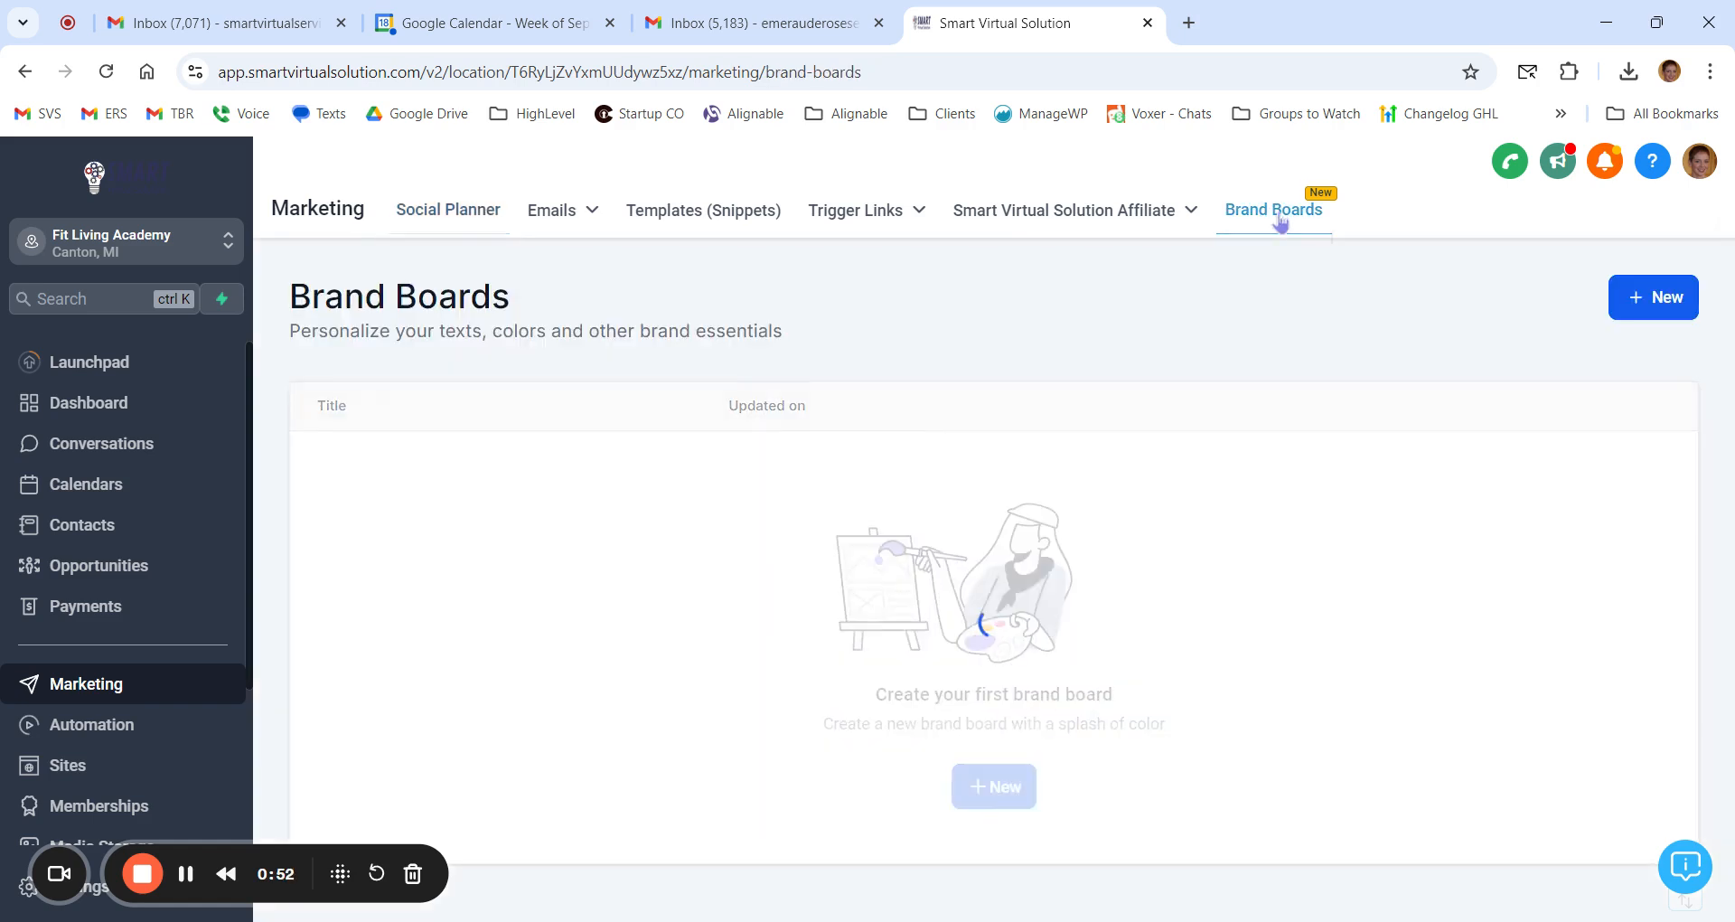
click(1661, 303)
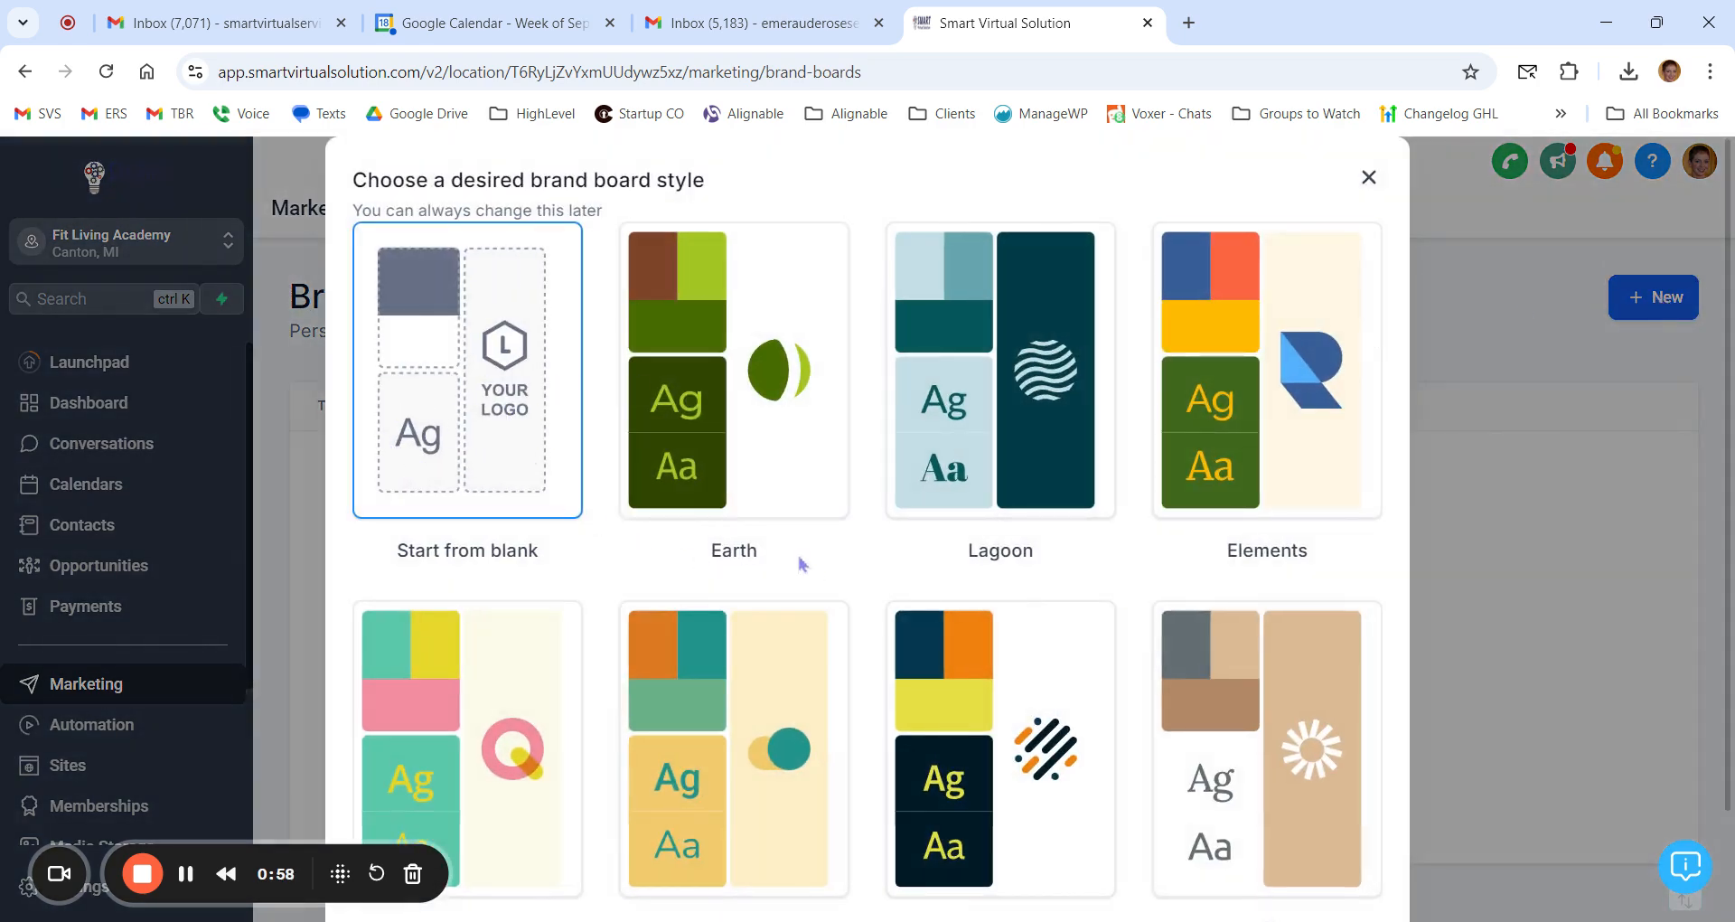
scroll(814, 571, down, 2)
scroll(811, 565, up, 2)
scroll(597, 420, down, 2)
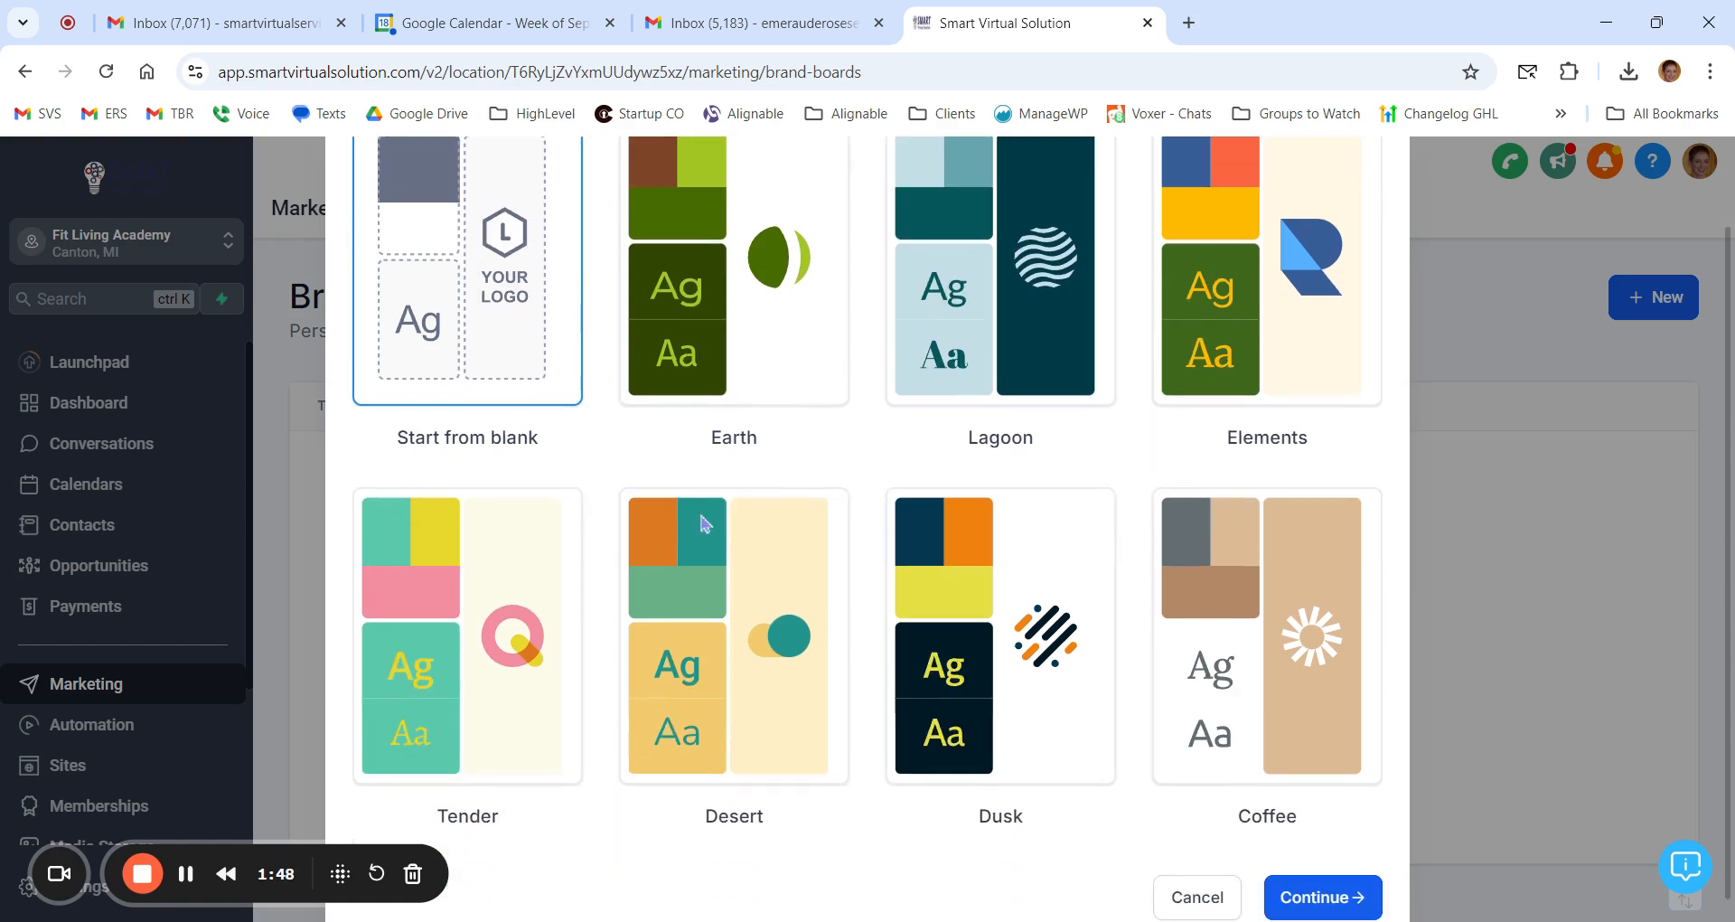
click(1324, 899)
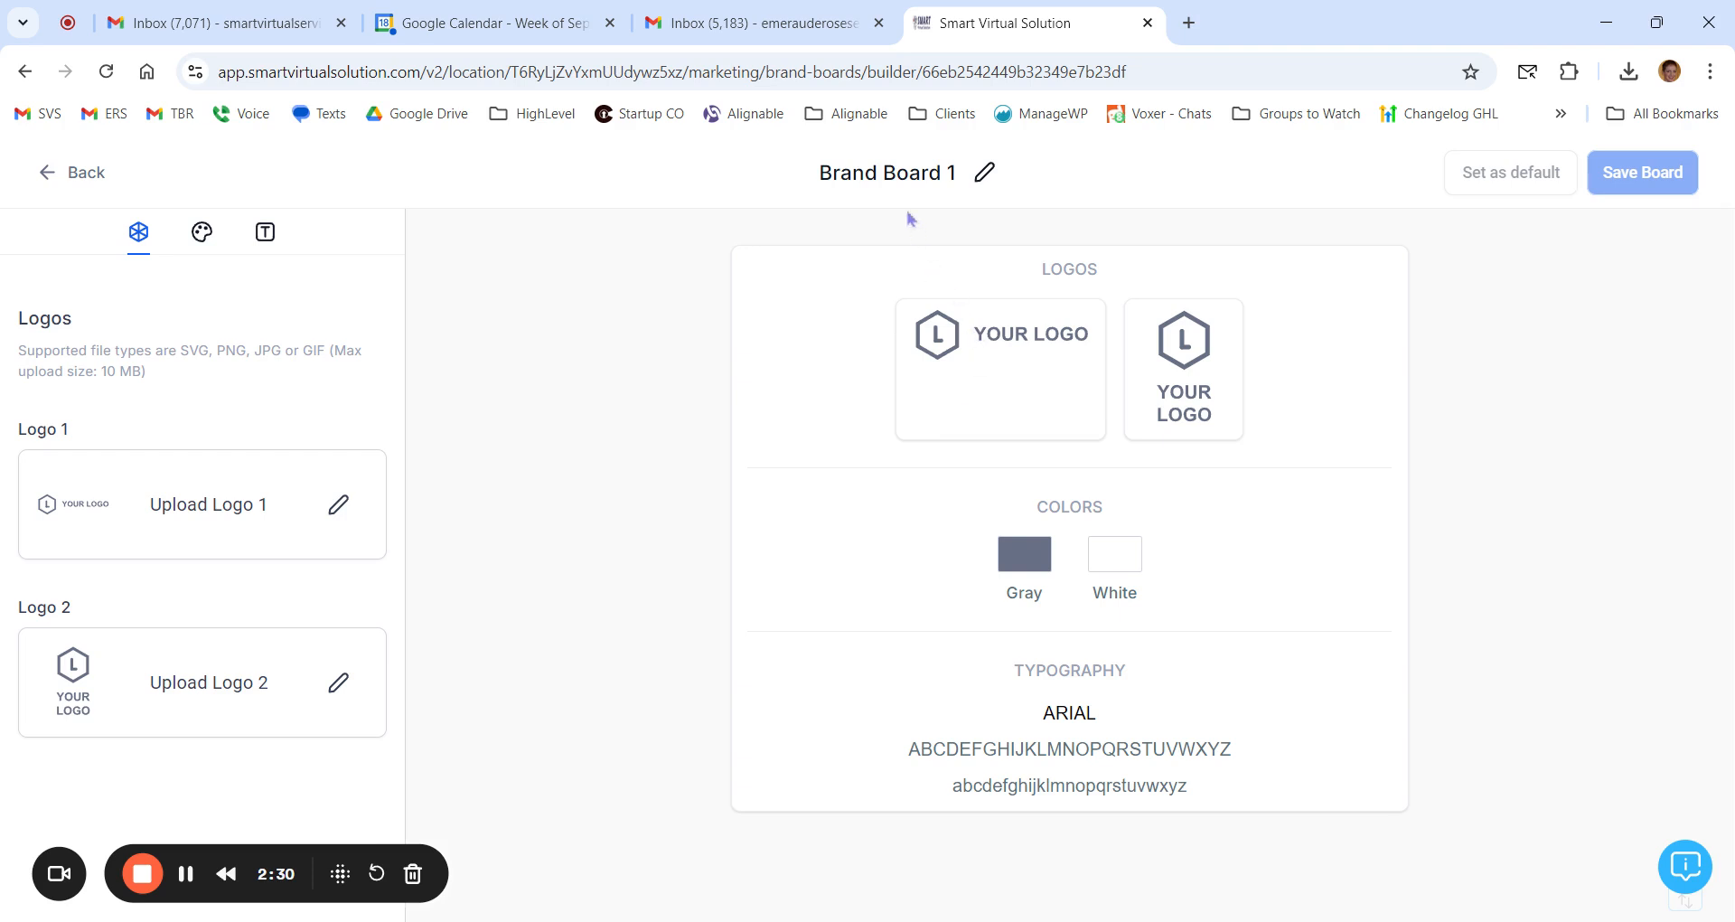
Step: Rename the brand board as Fit Living Life Academy
double_click(889, 172)
key(ctrl+a)
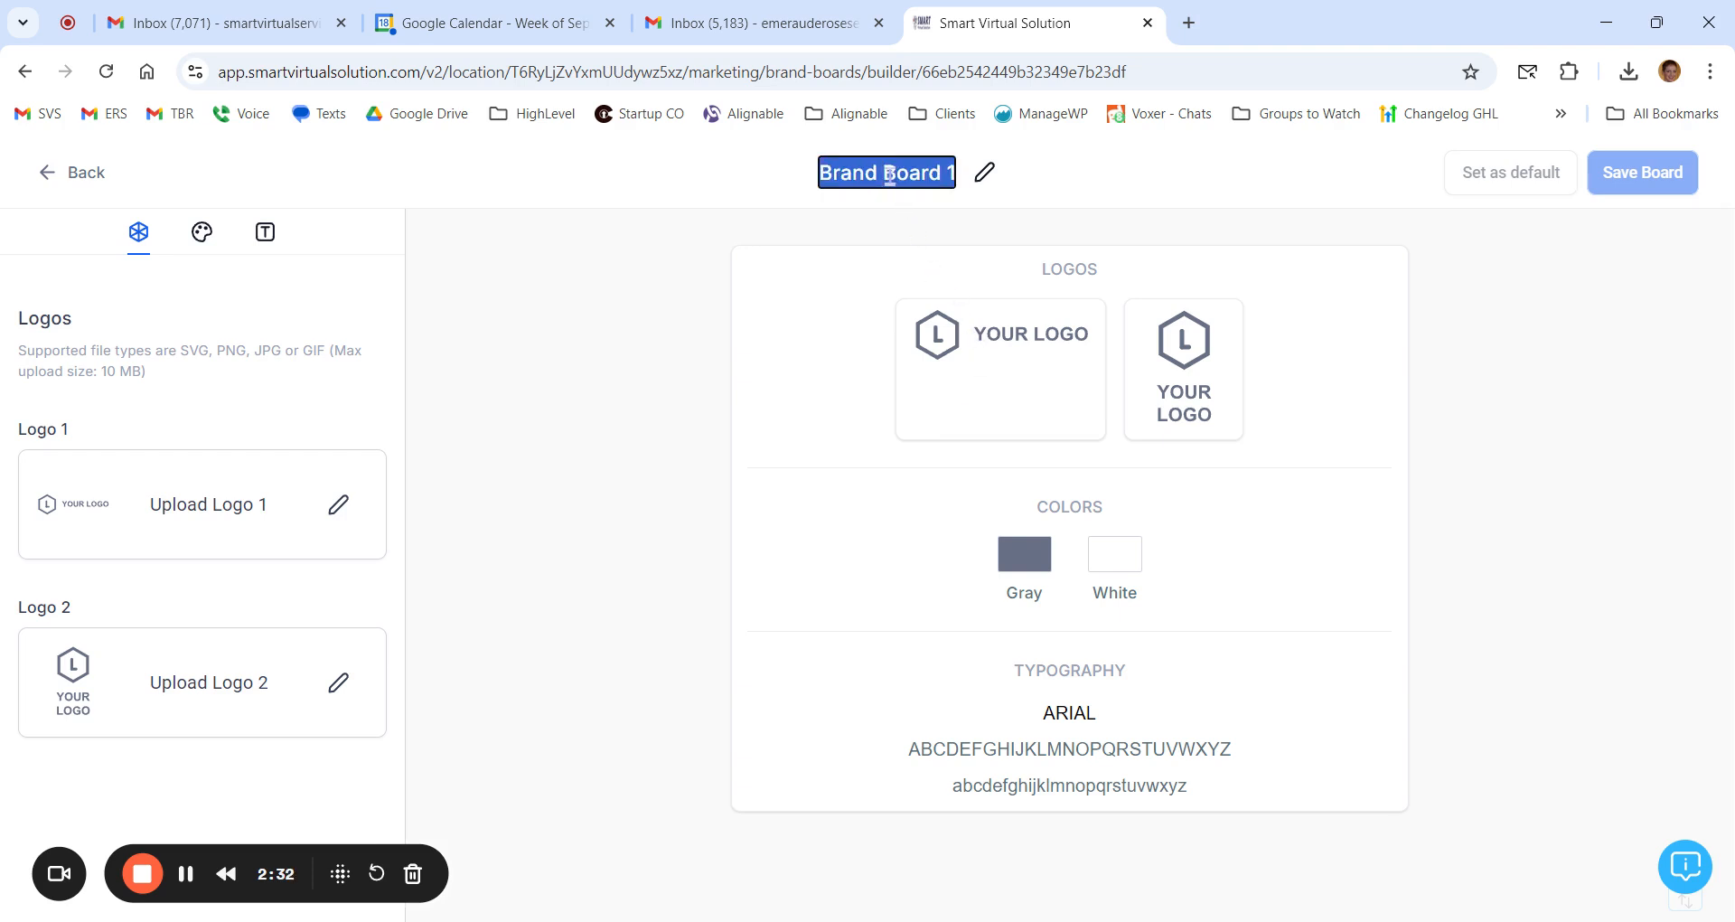
text(F)
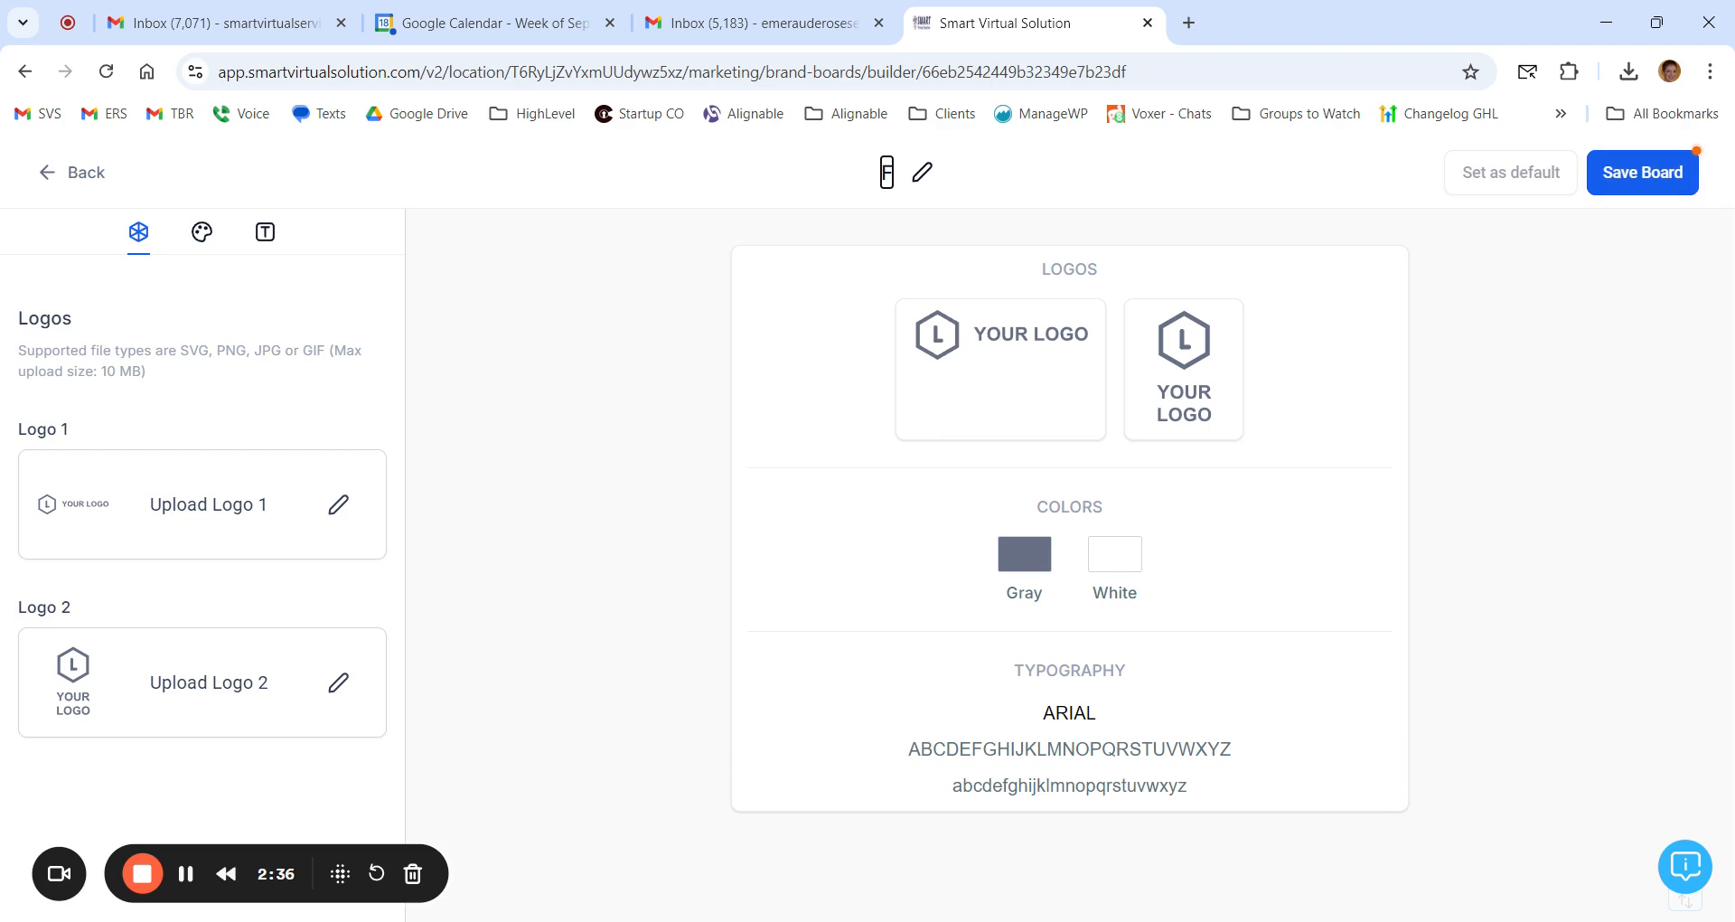
text(it L)
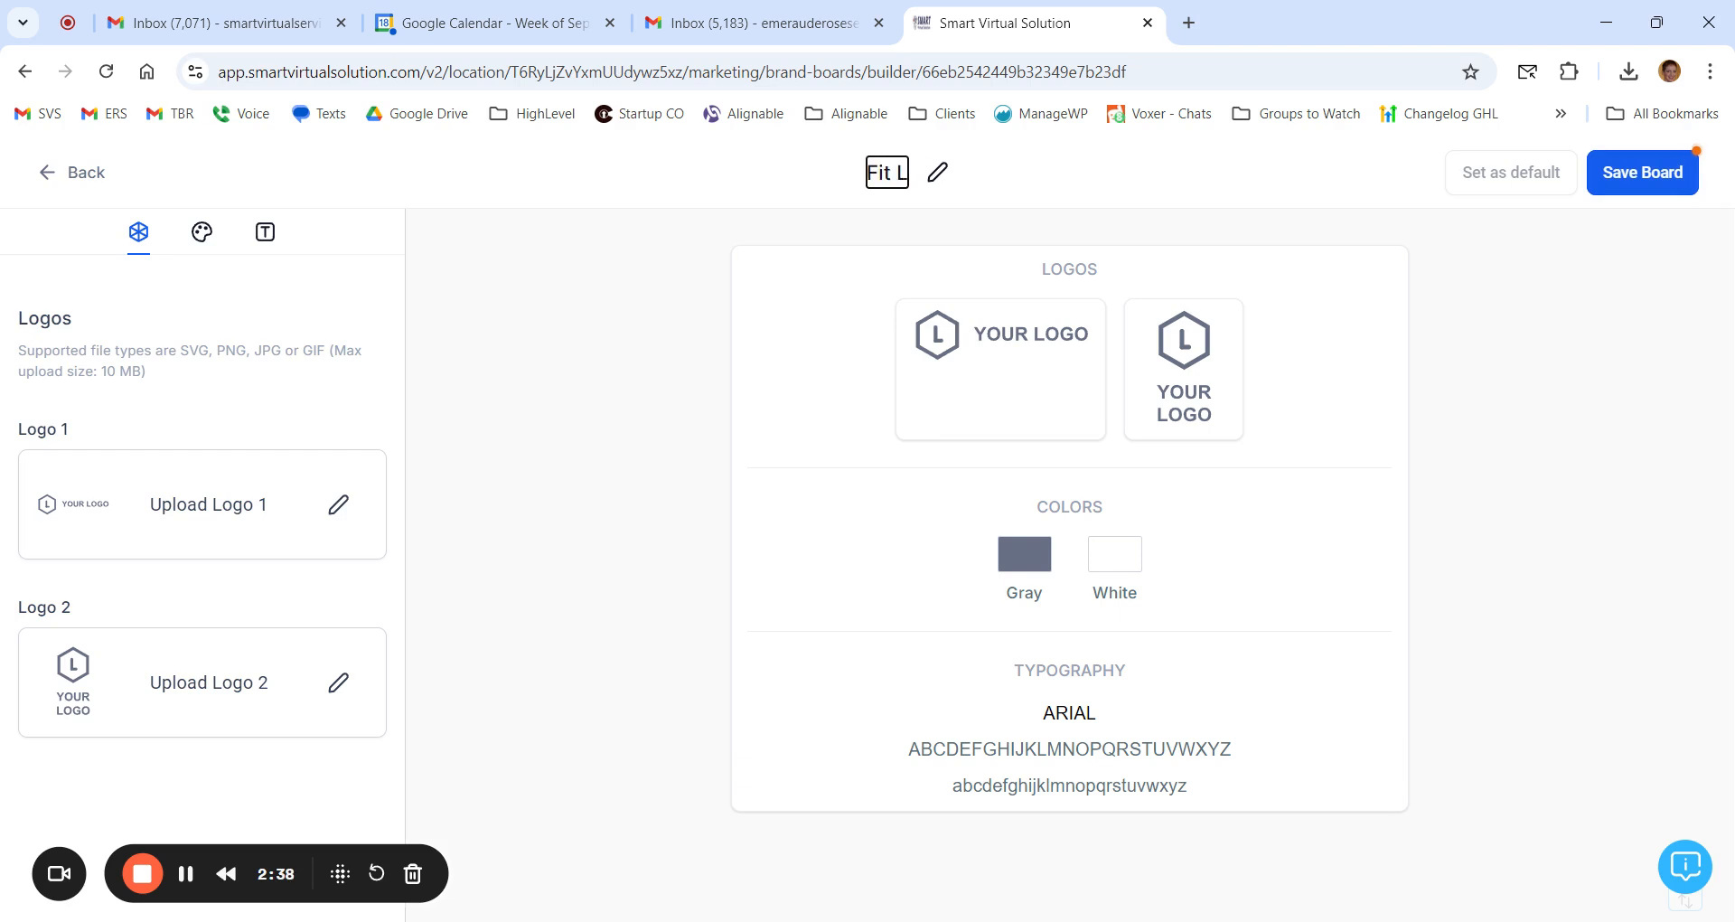
text(iving Life)
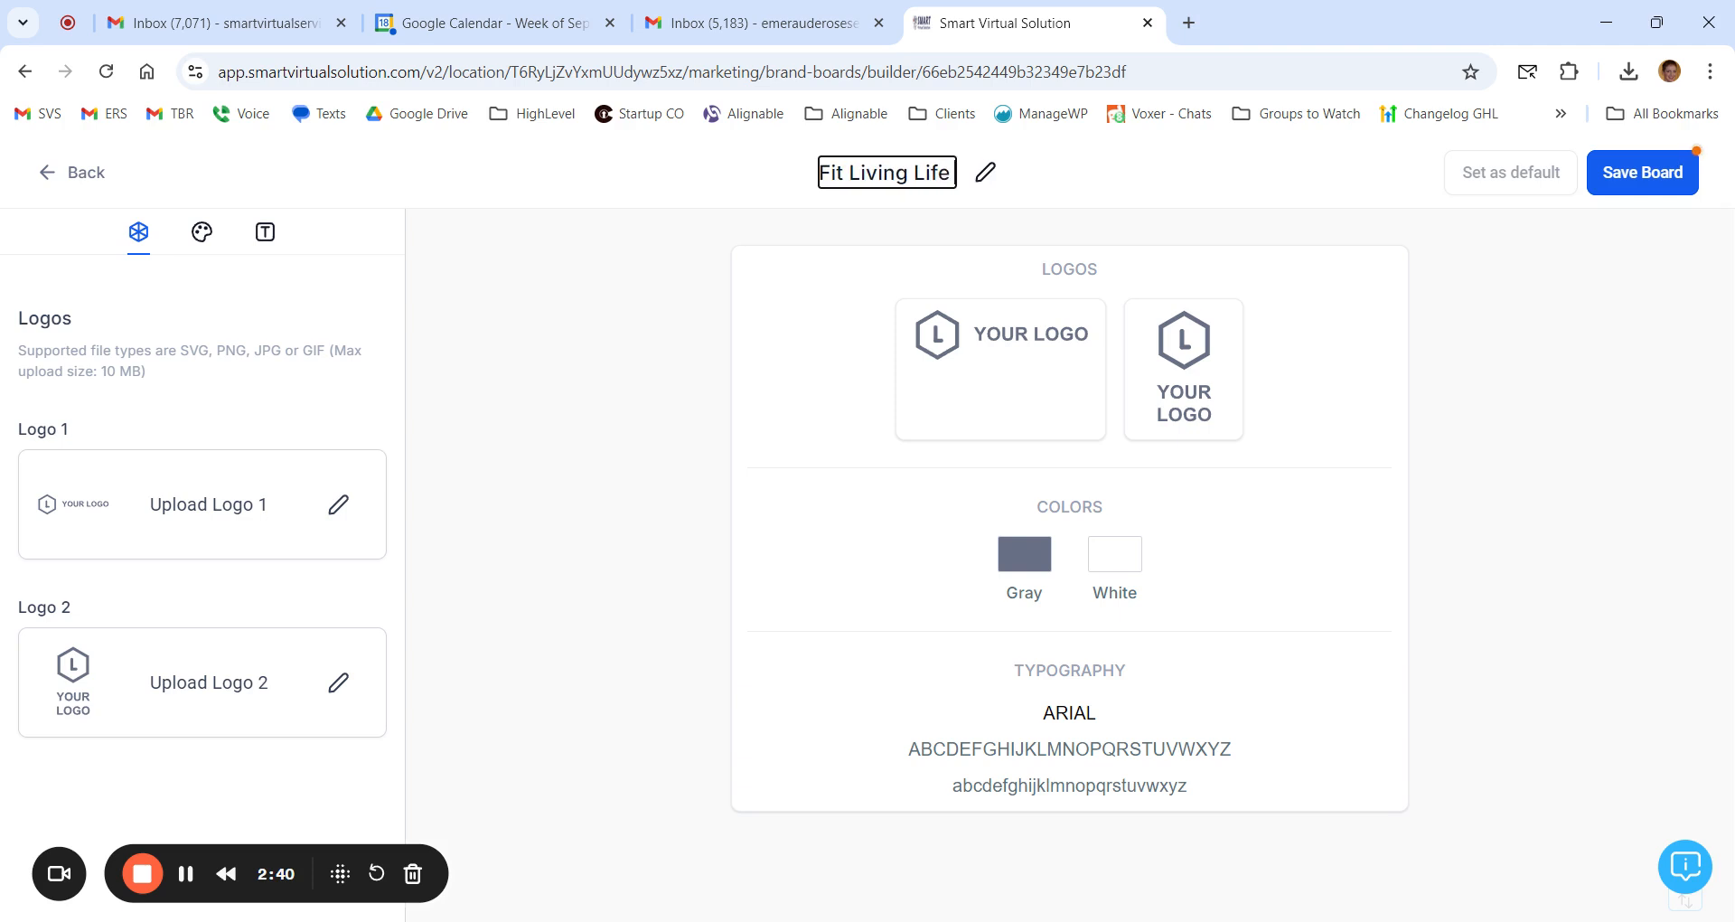
text( Academy)
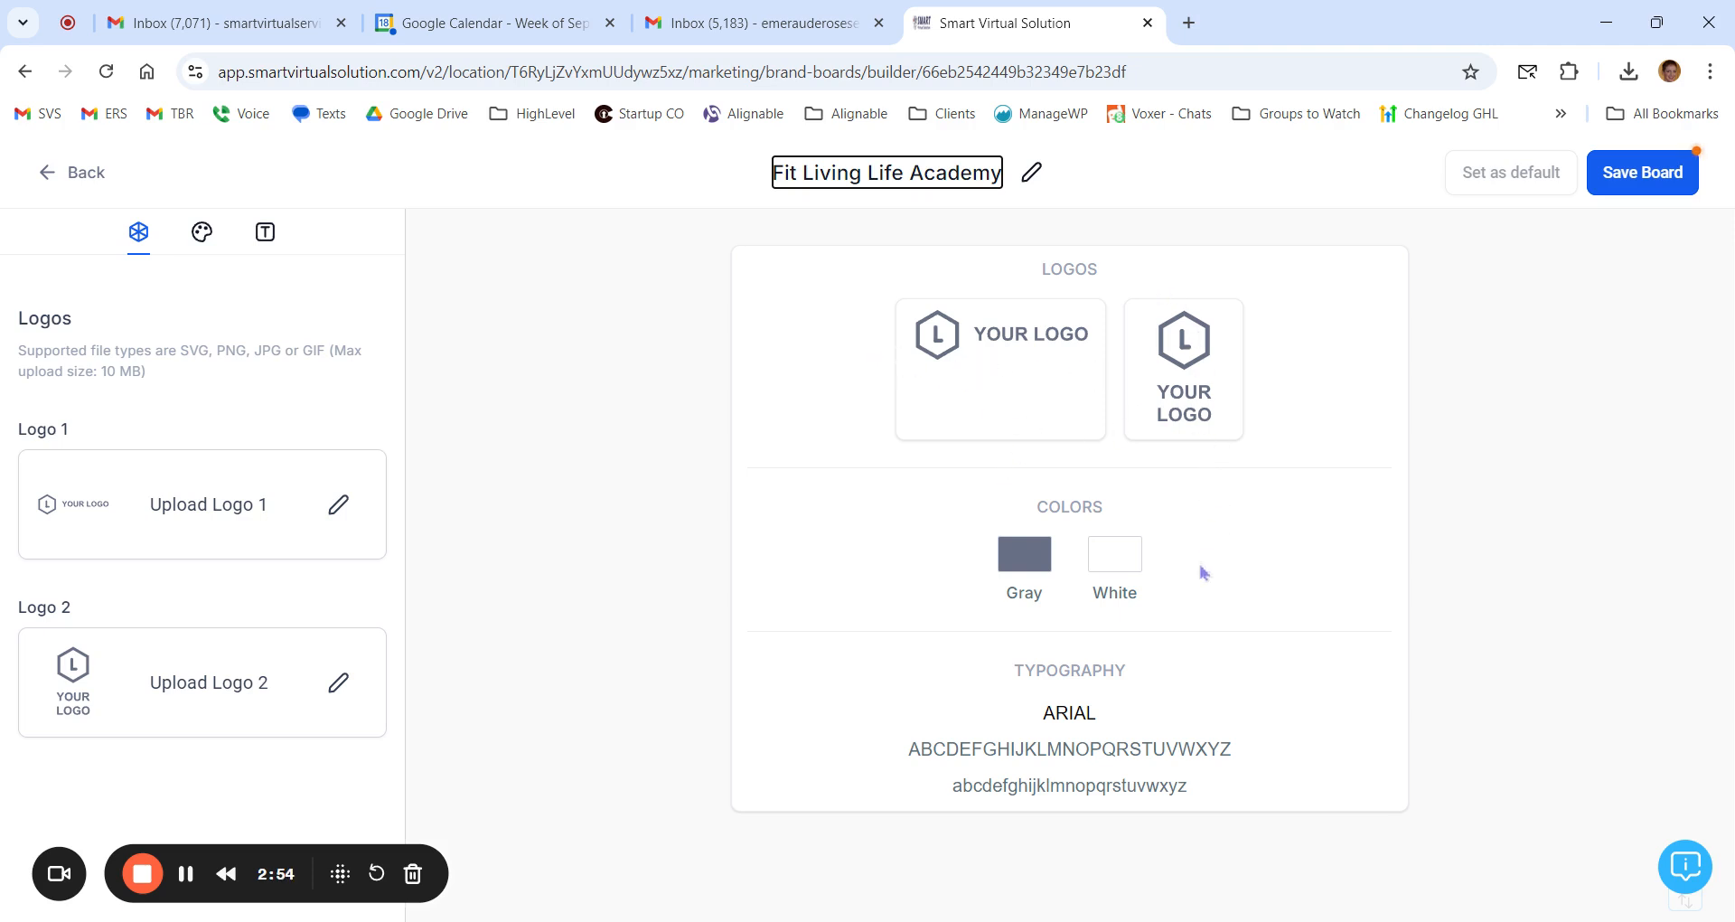
Step: Set Logo 1 to fit_living_academy_logo.jpg and Logo 2 to Logo with backround.jpg from the media library
click(339, 508)
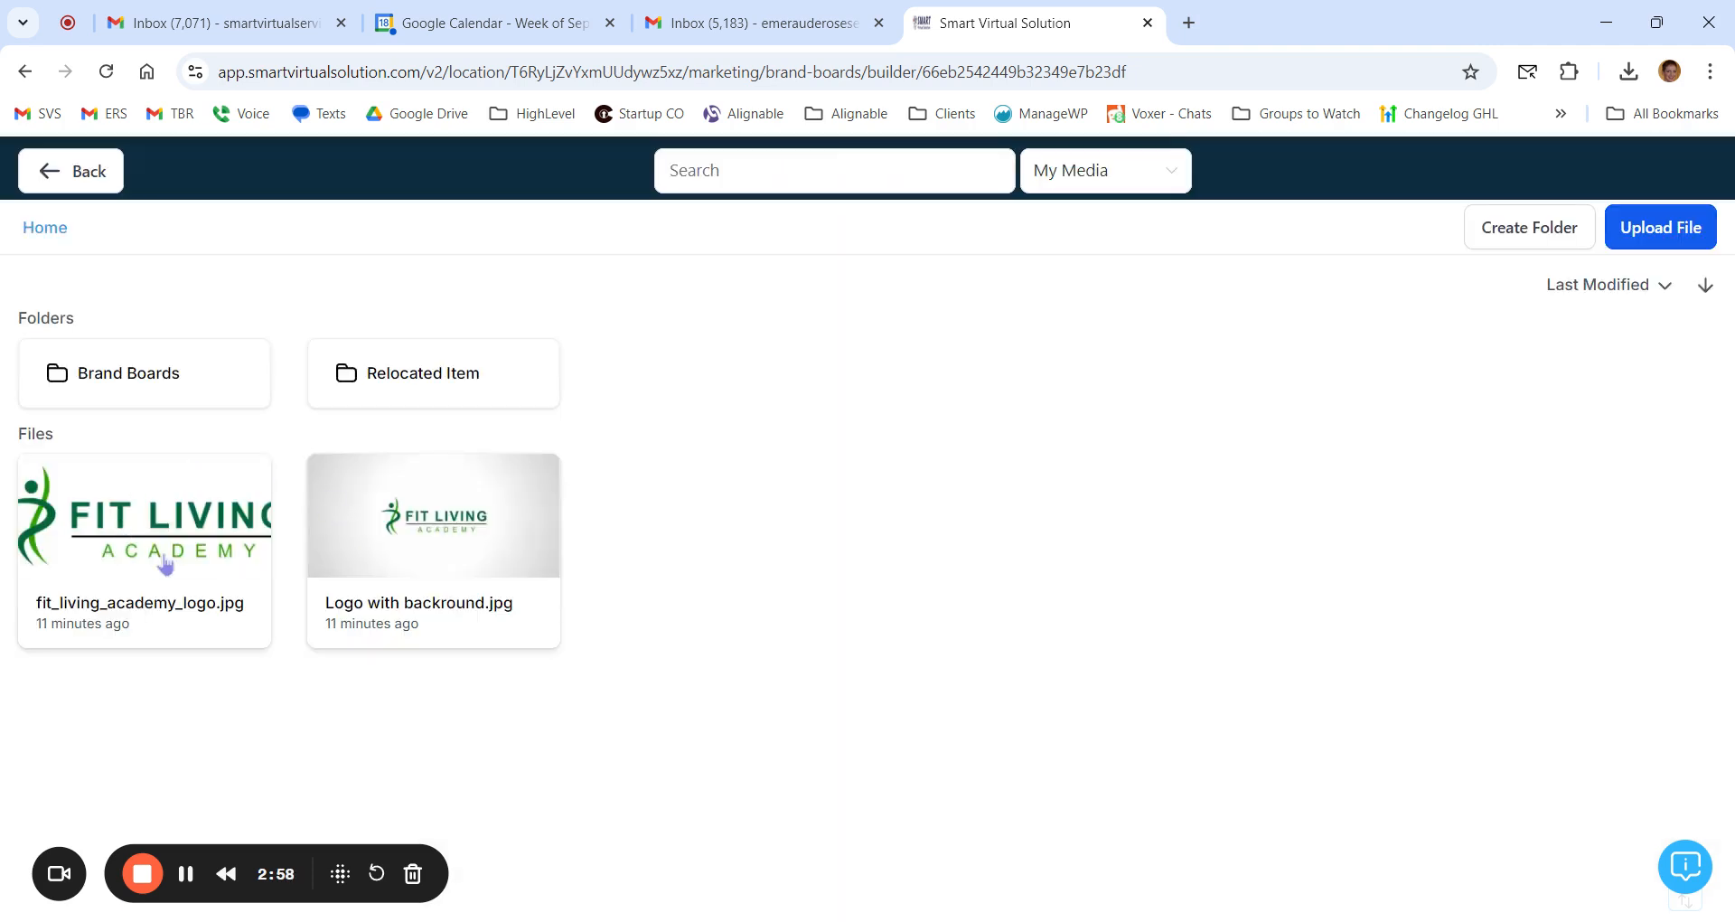
click(152, 542)
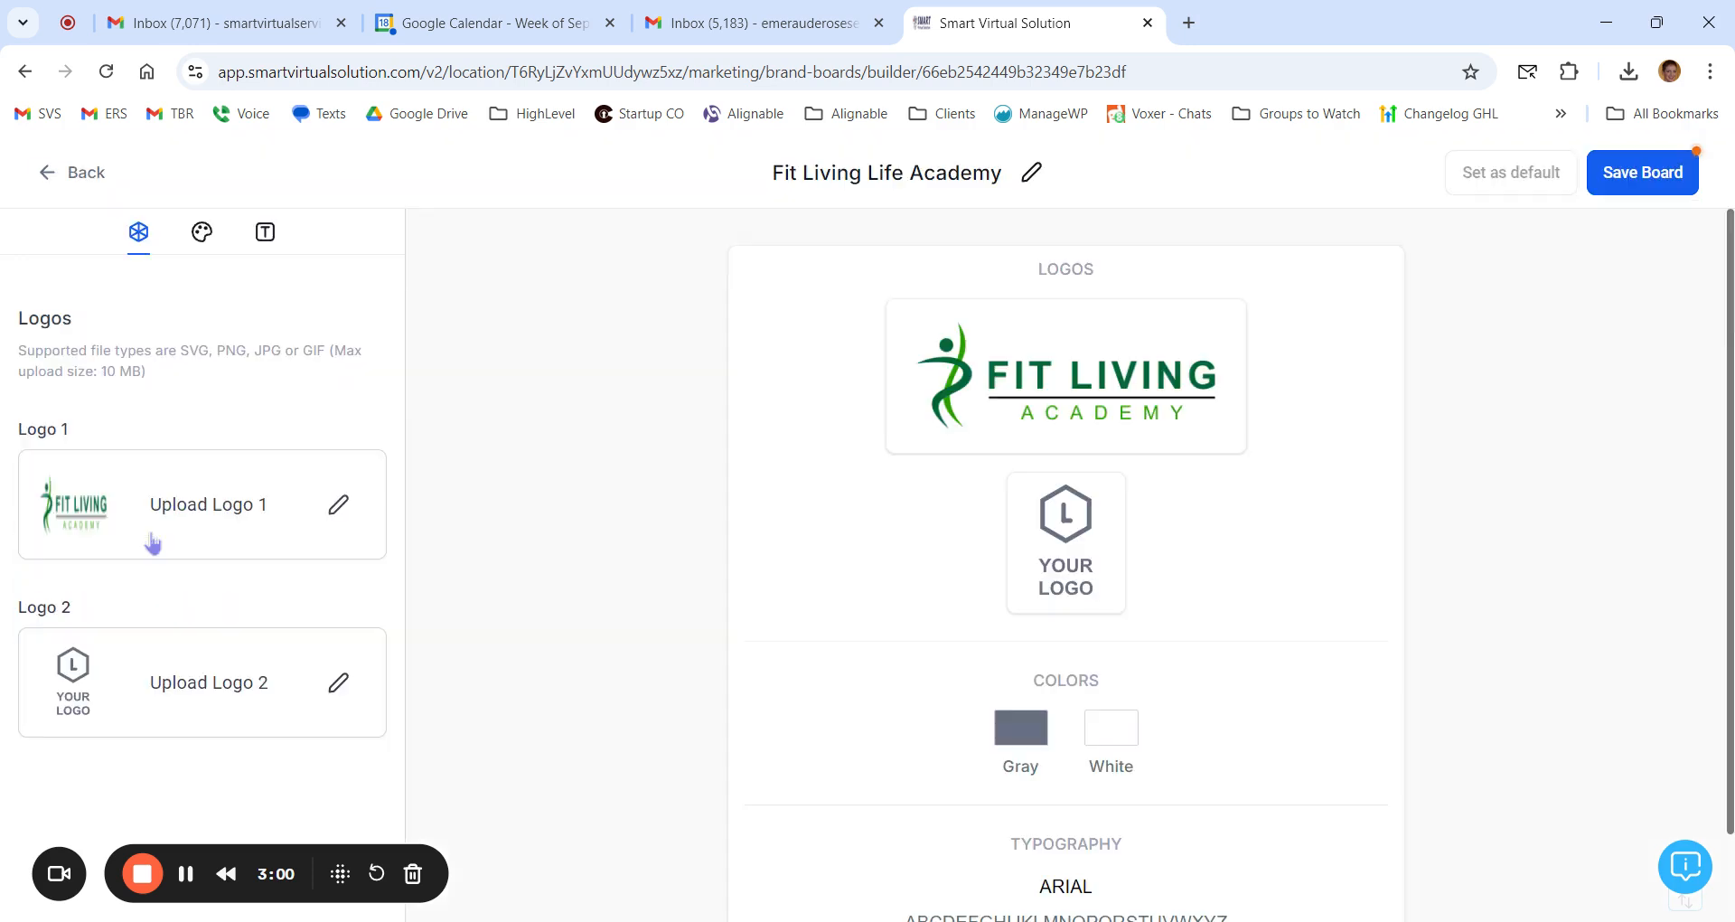
click(339, 684)
click(450, 546)
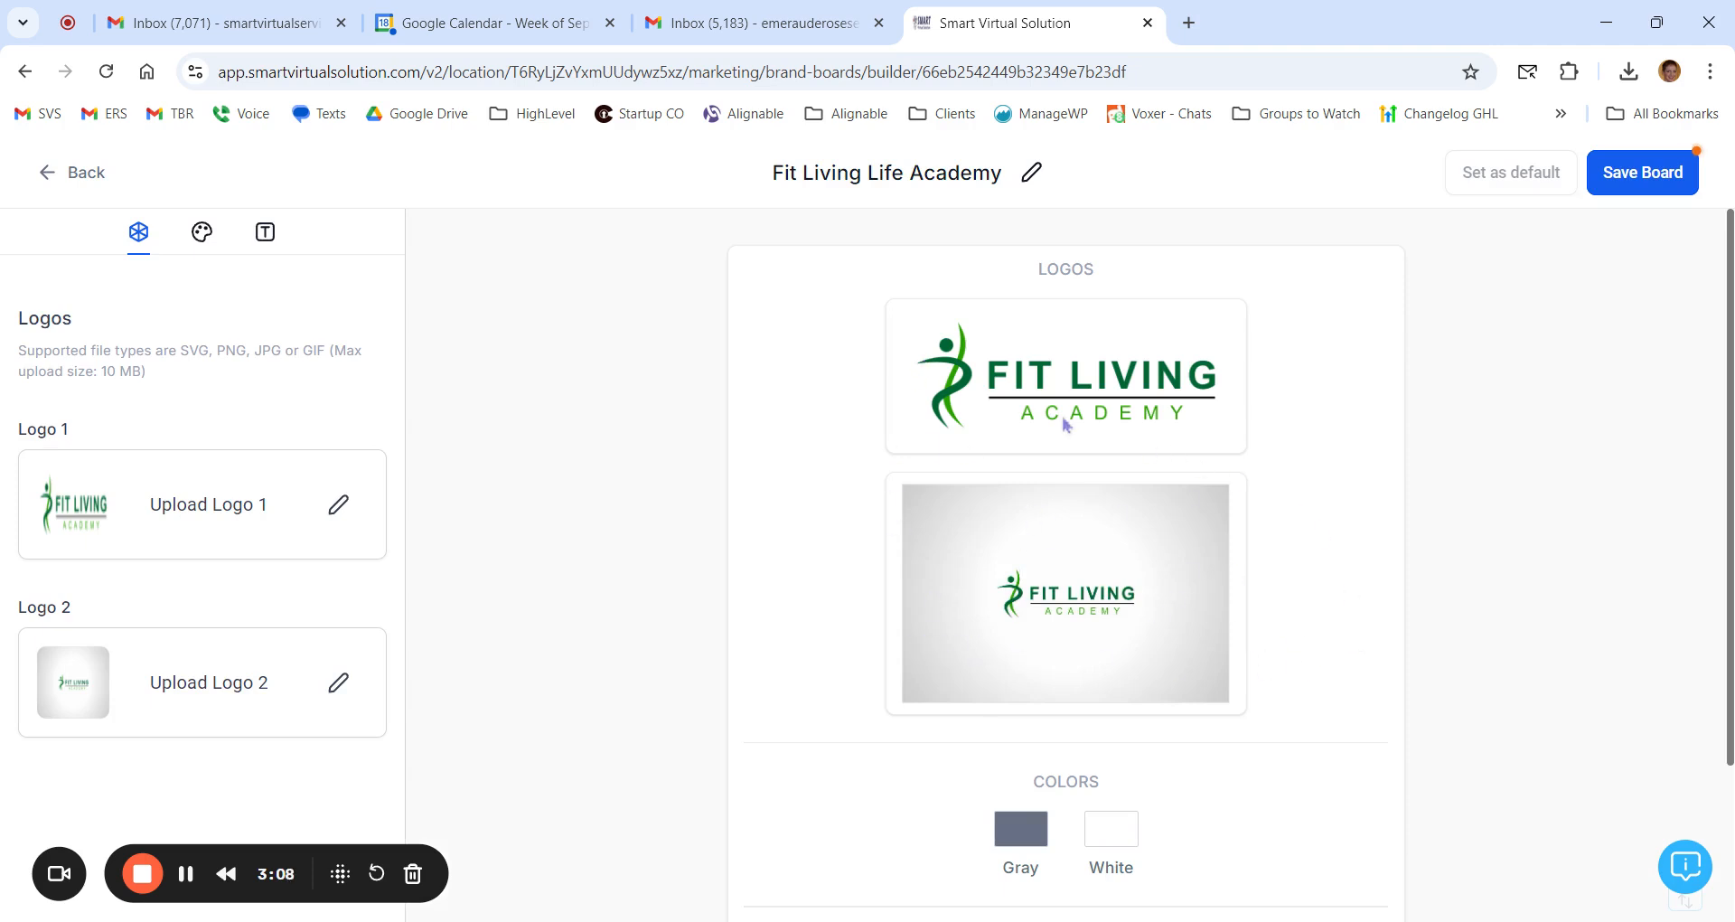
Step: Change the brand board's Gray color to hex value #0C6435
click(202, 231)
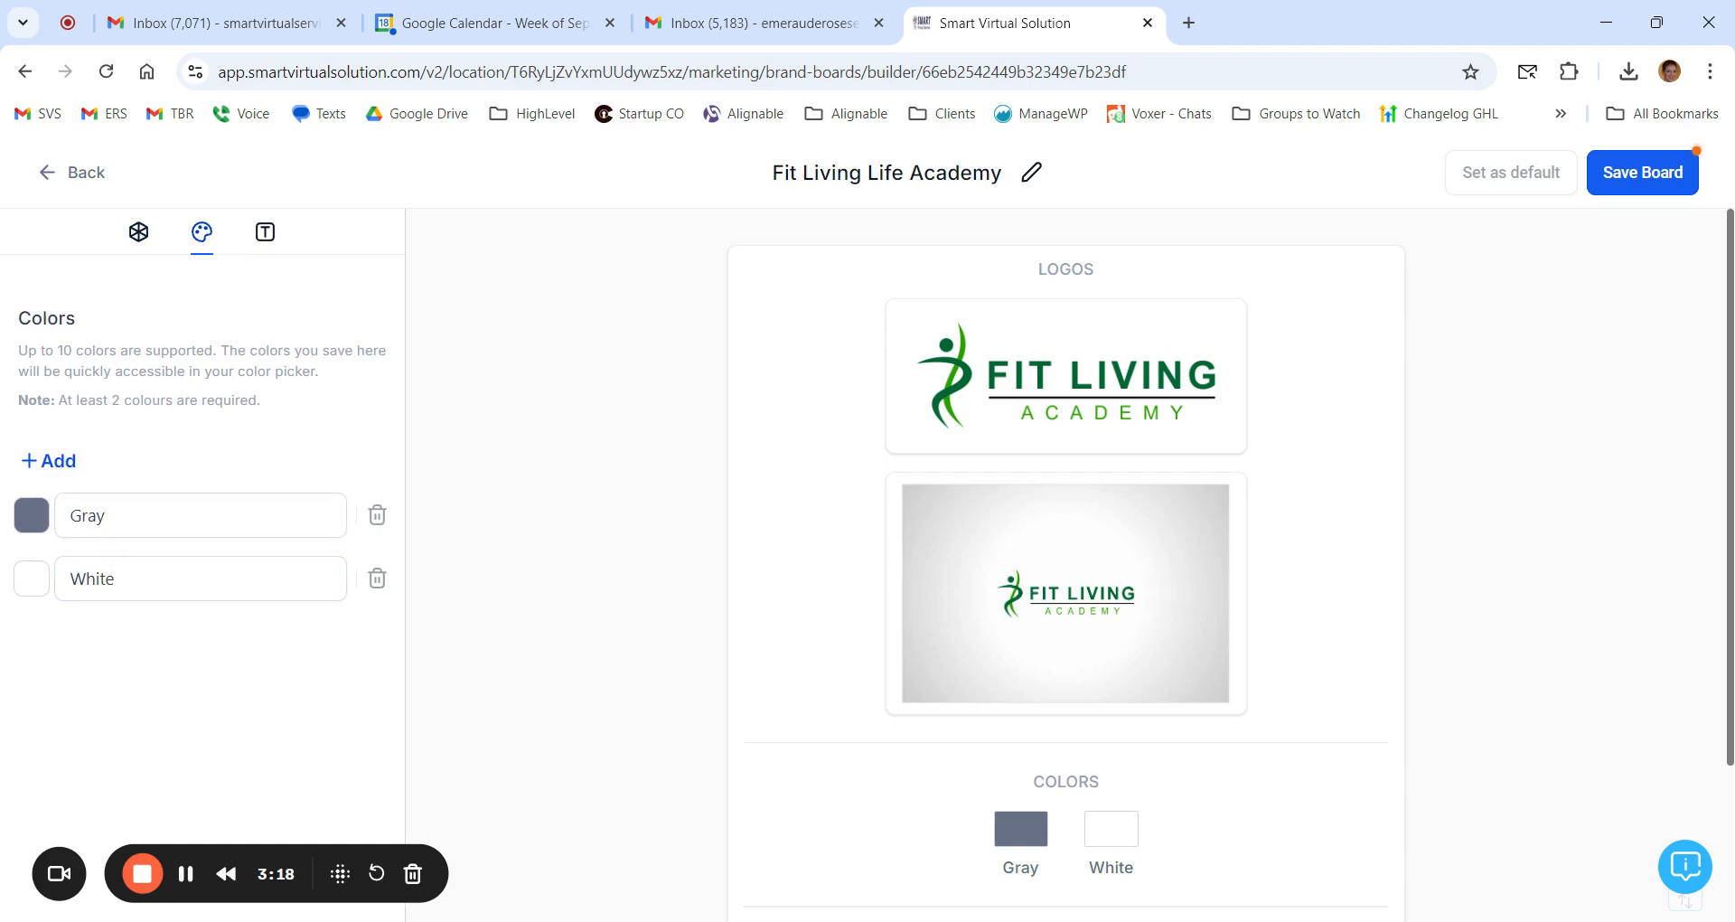
click(204, 504)
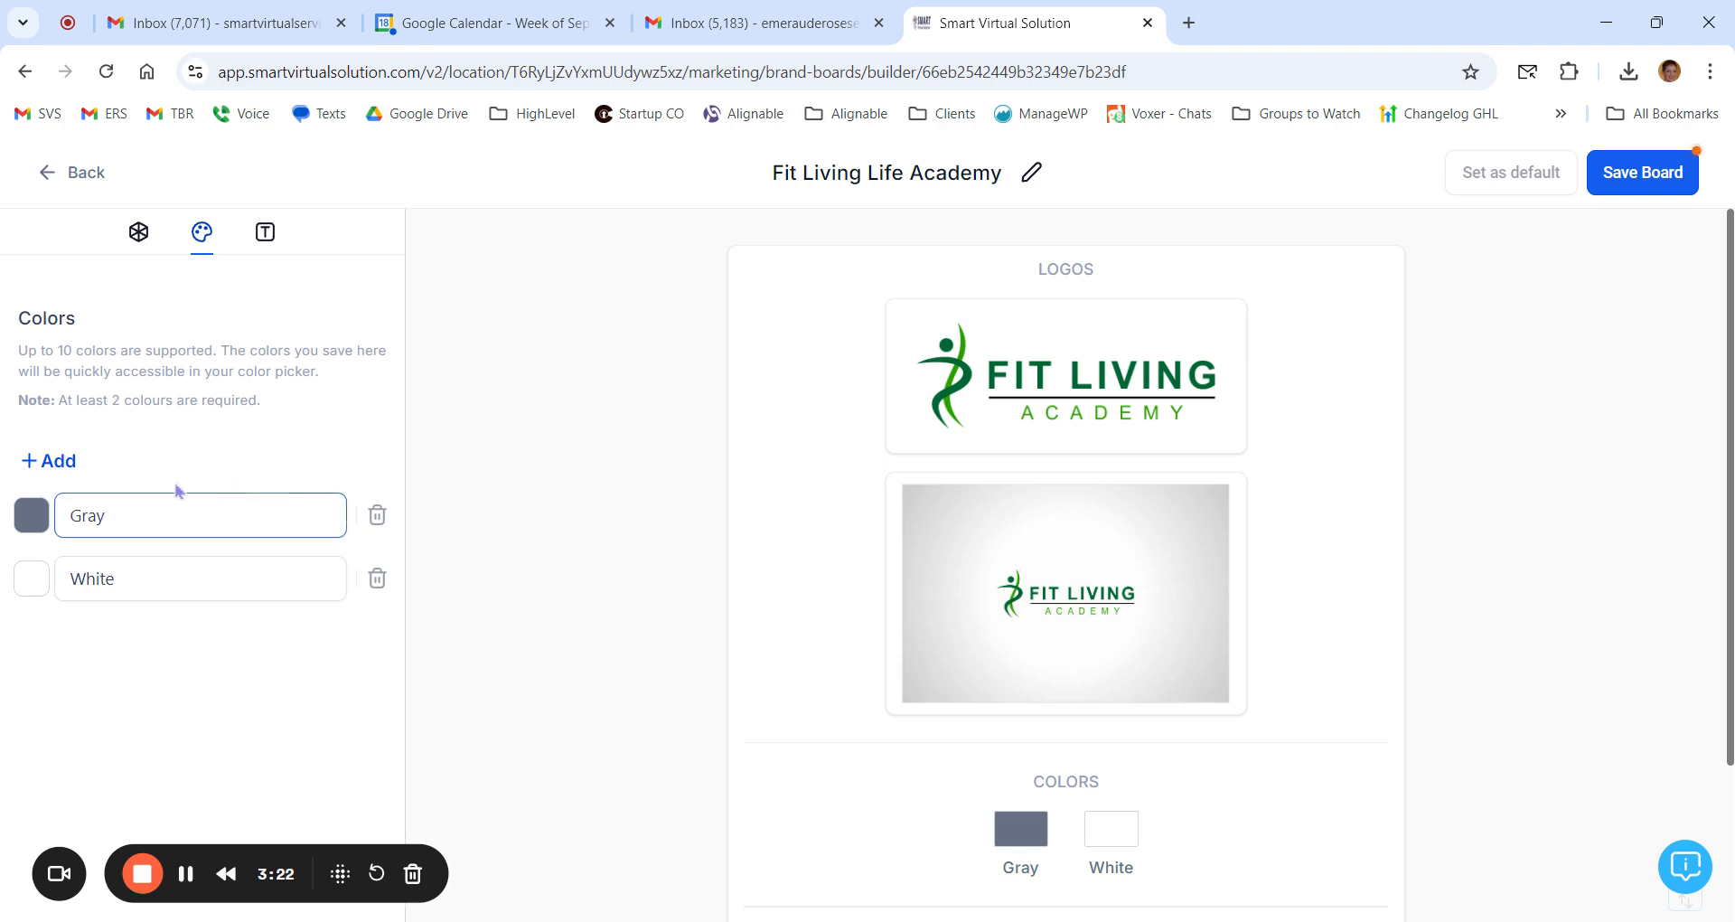
click(34, 520)
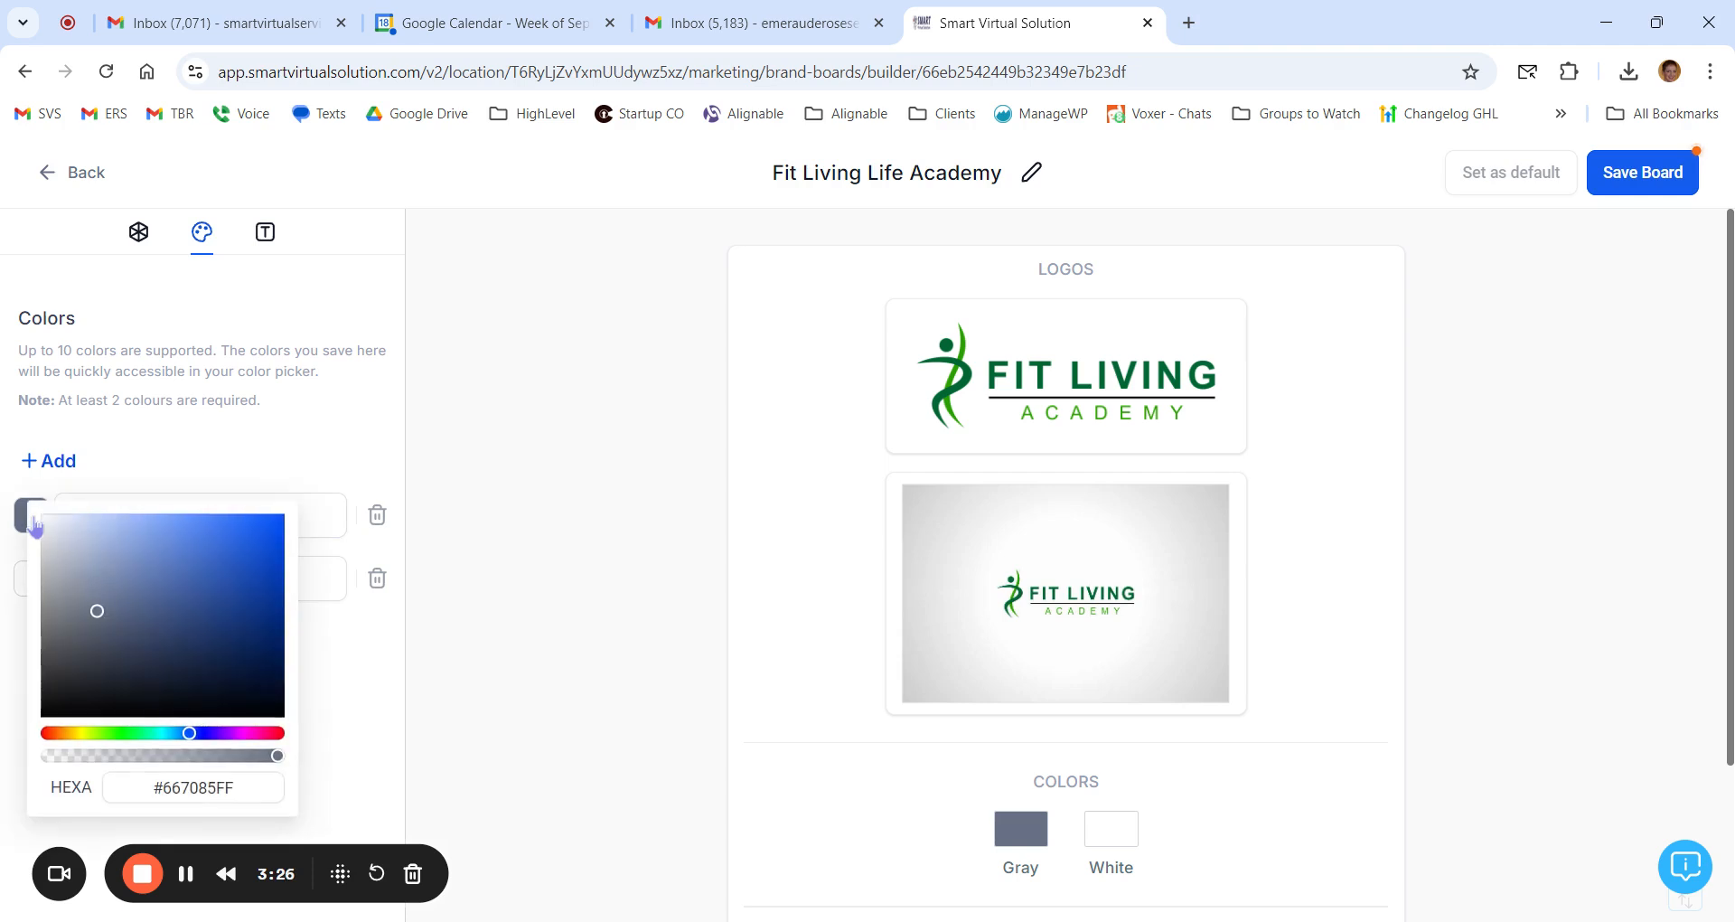
double_click(198, 792)
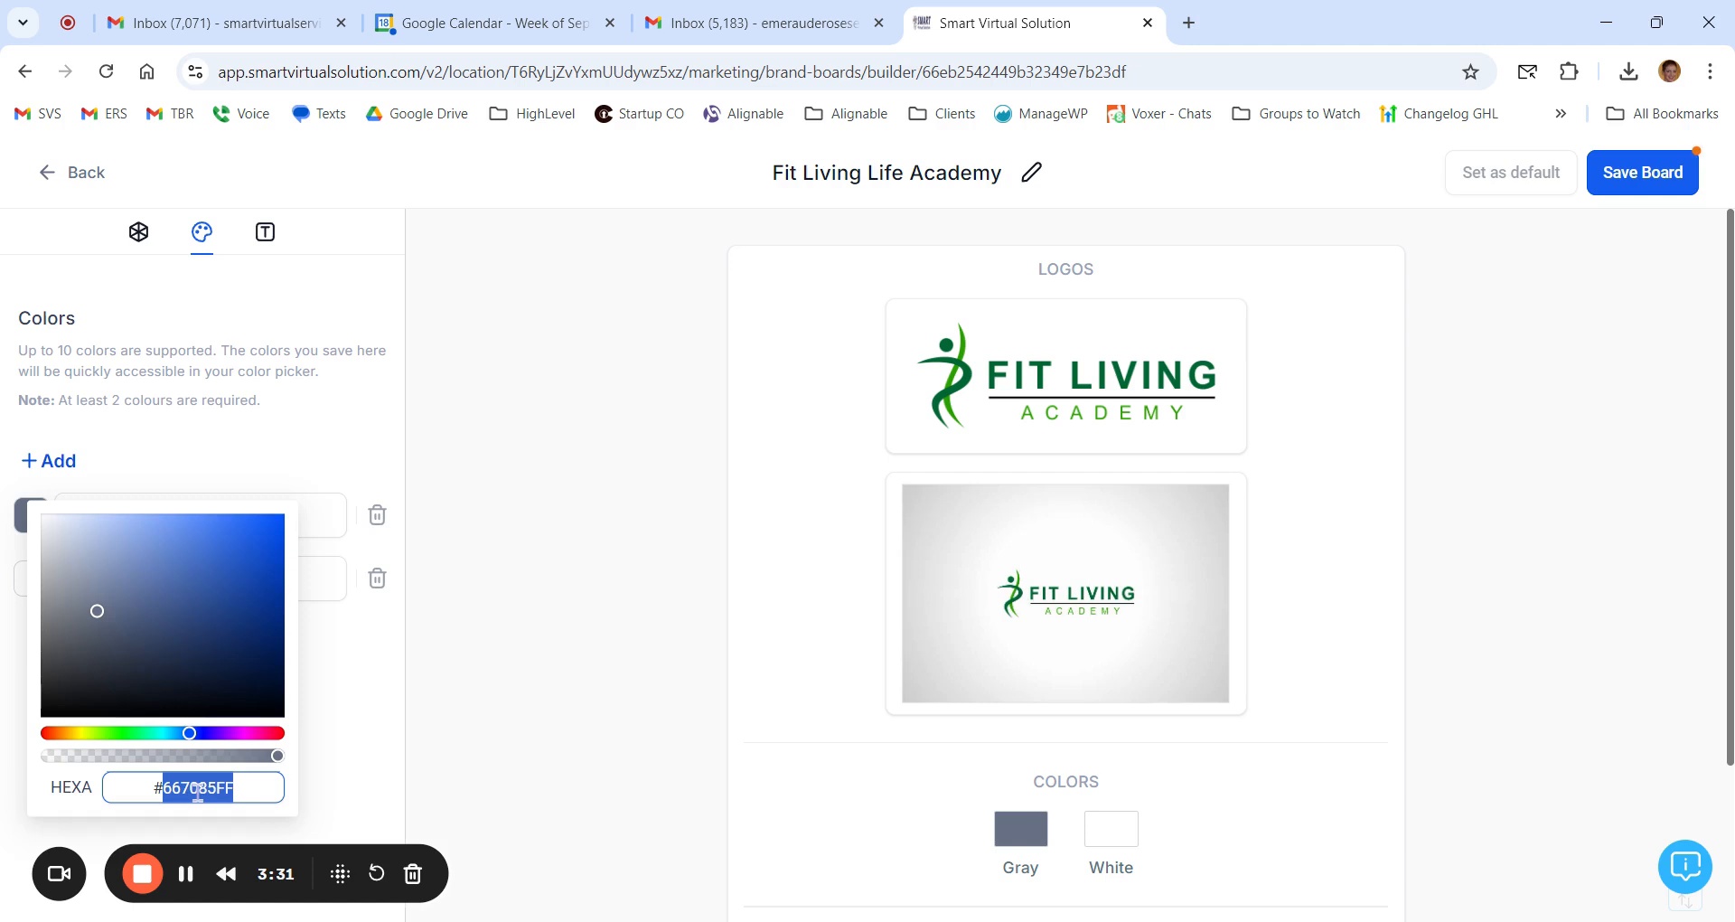
text(0c6)
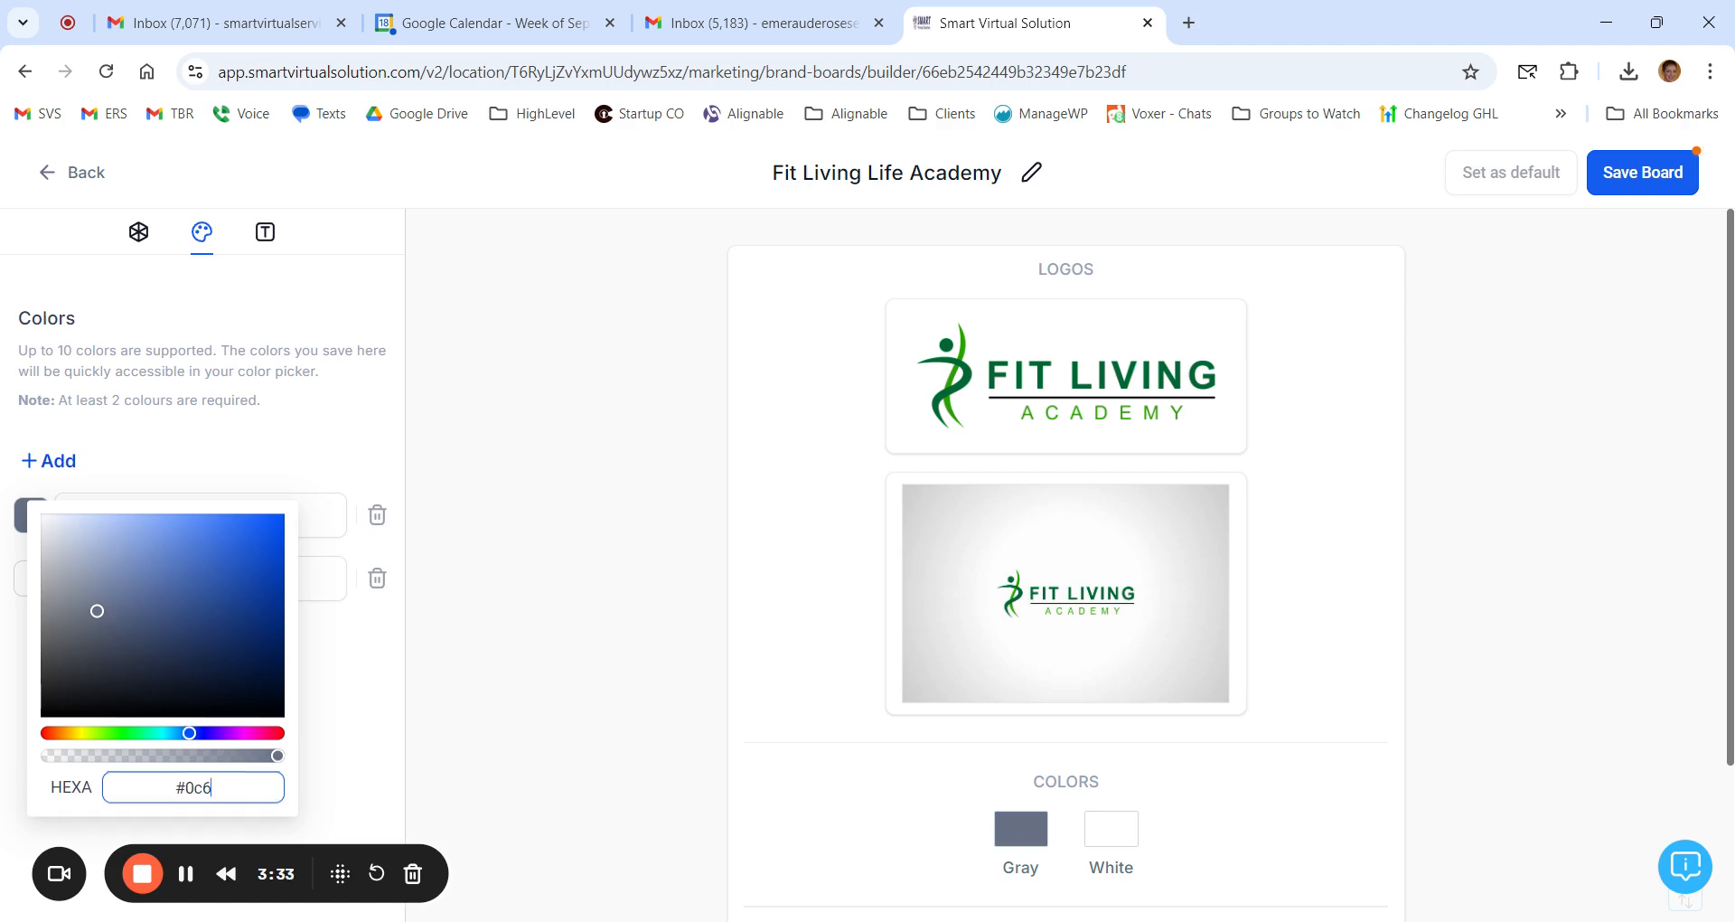
text(435)
key(Return)
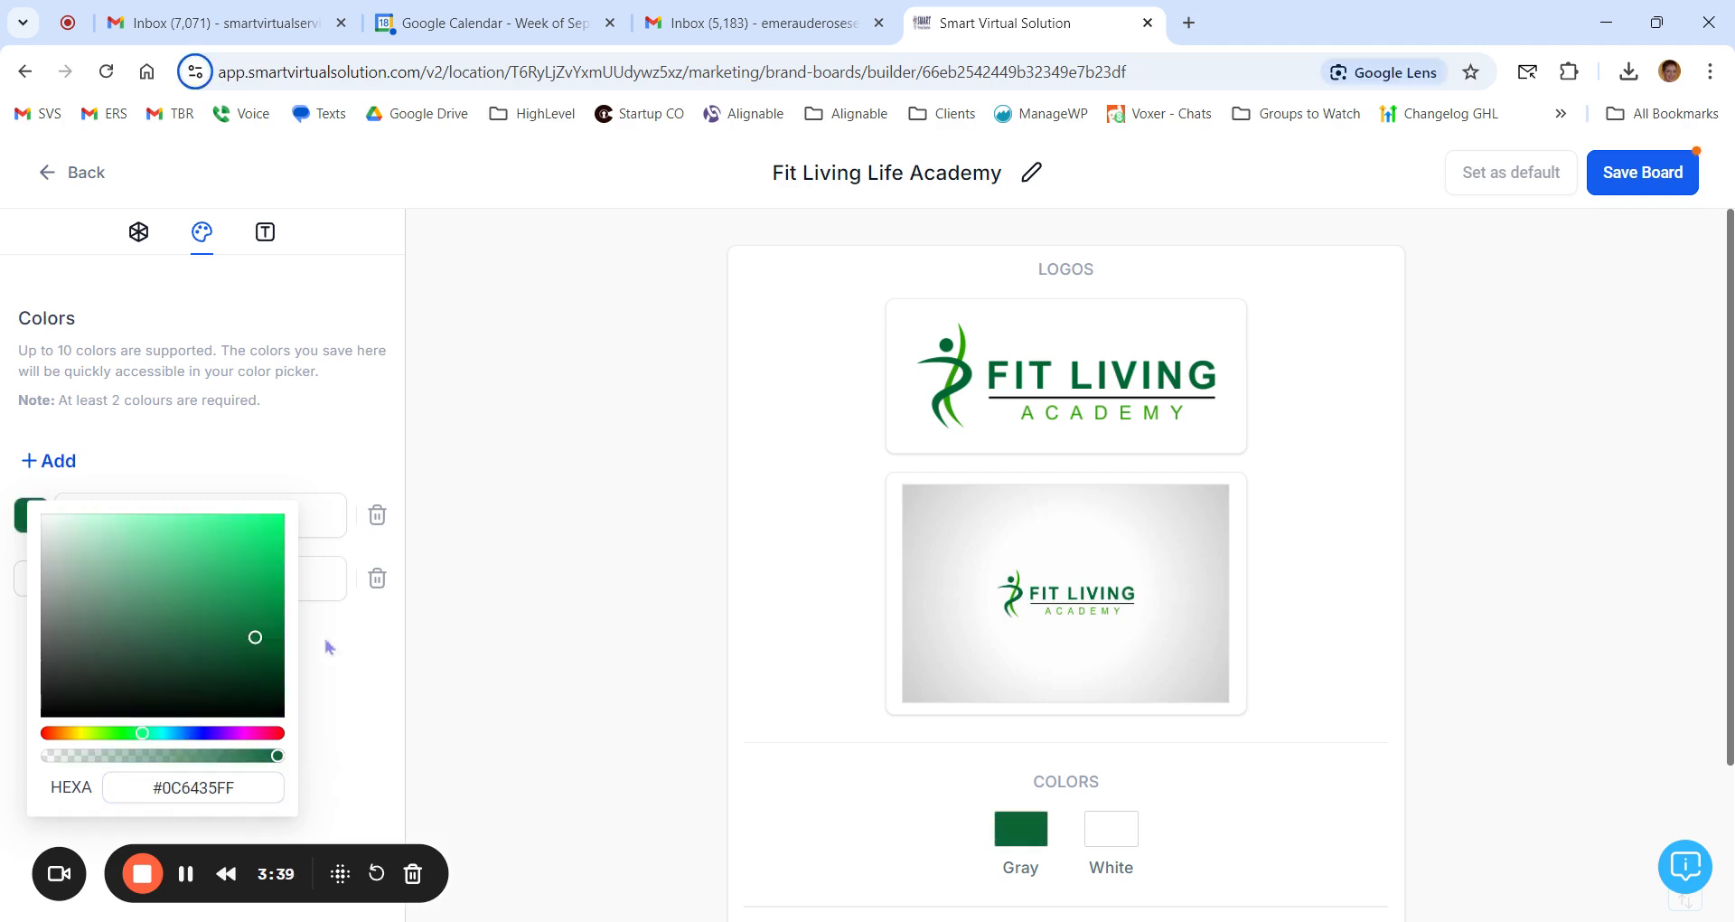
click(448, 698)
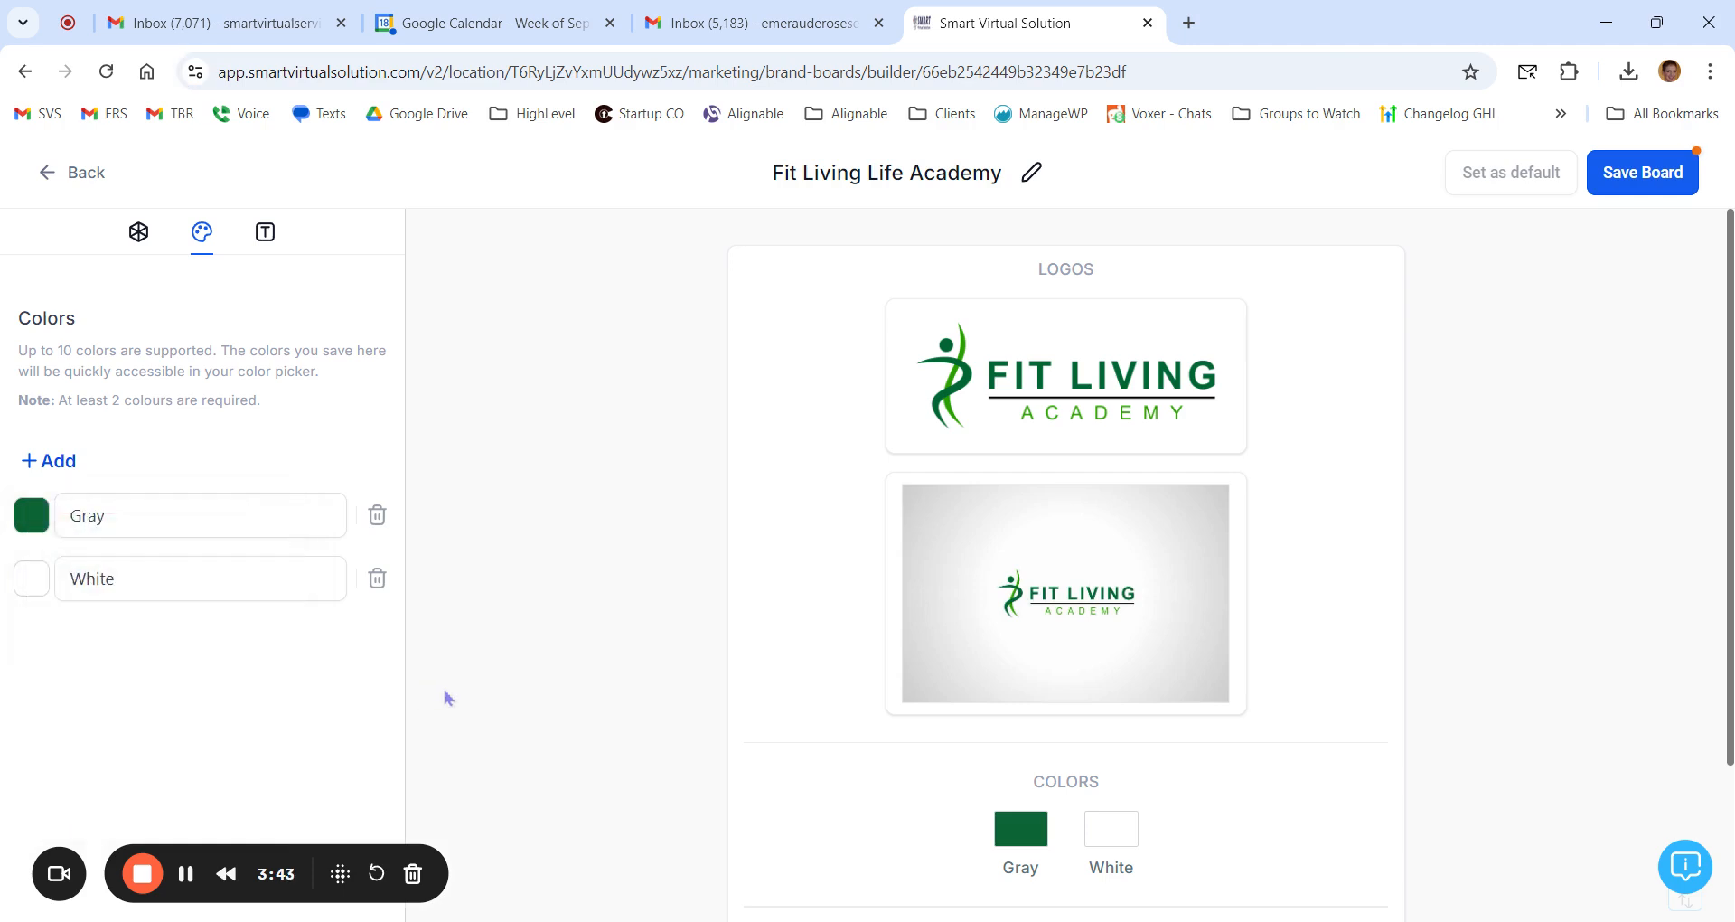
Step: Rename the first brand color from the list as Dark Green
click(100, 507)
double_click(92, 515)
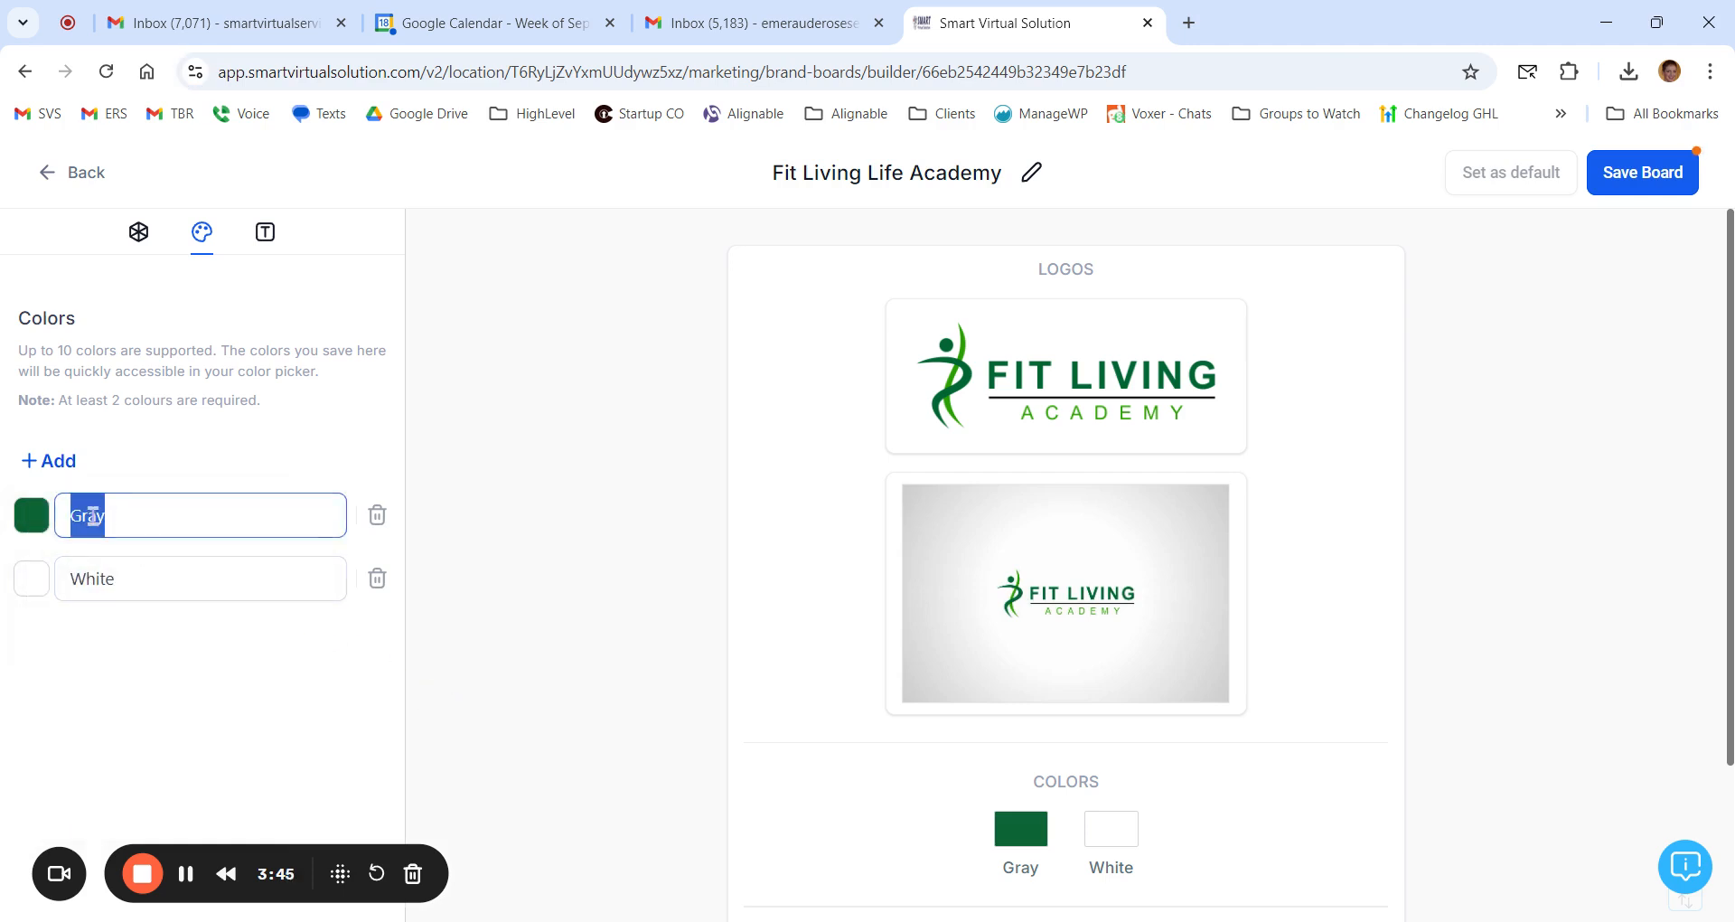
text(Dark Green)
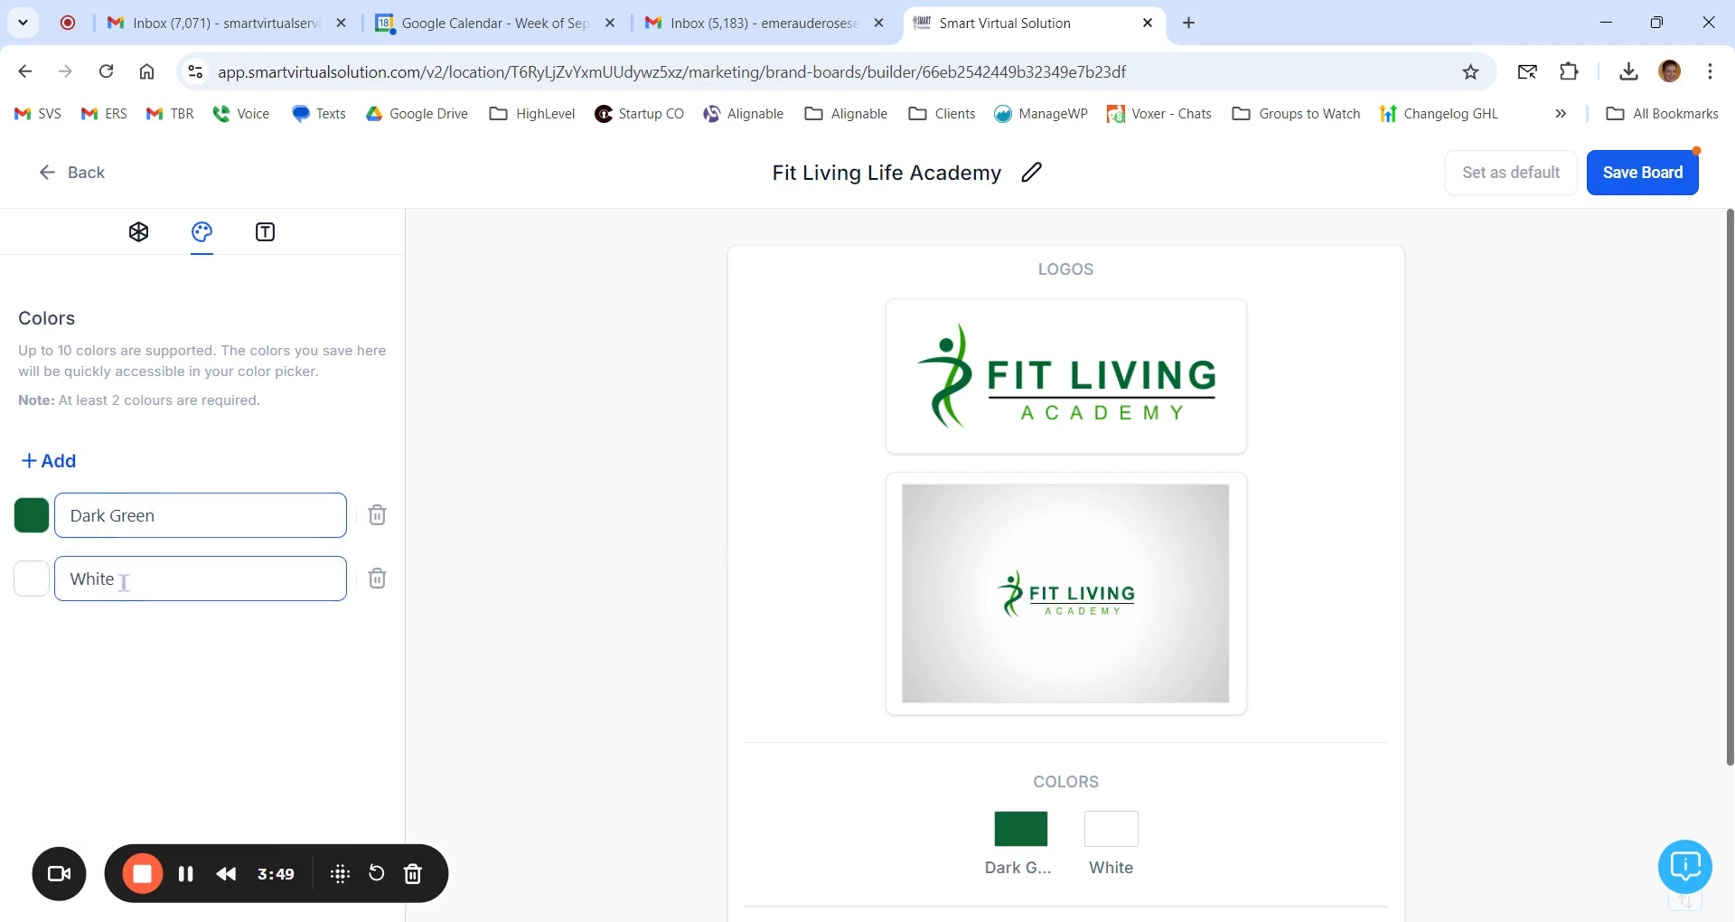
click(101, 676)
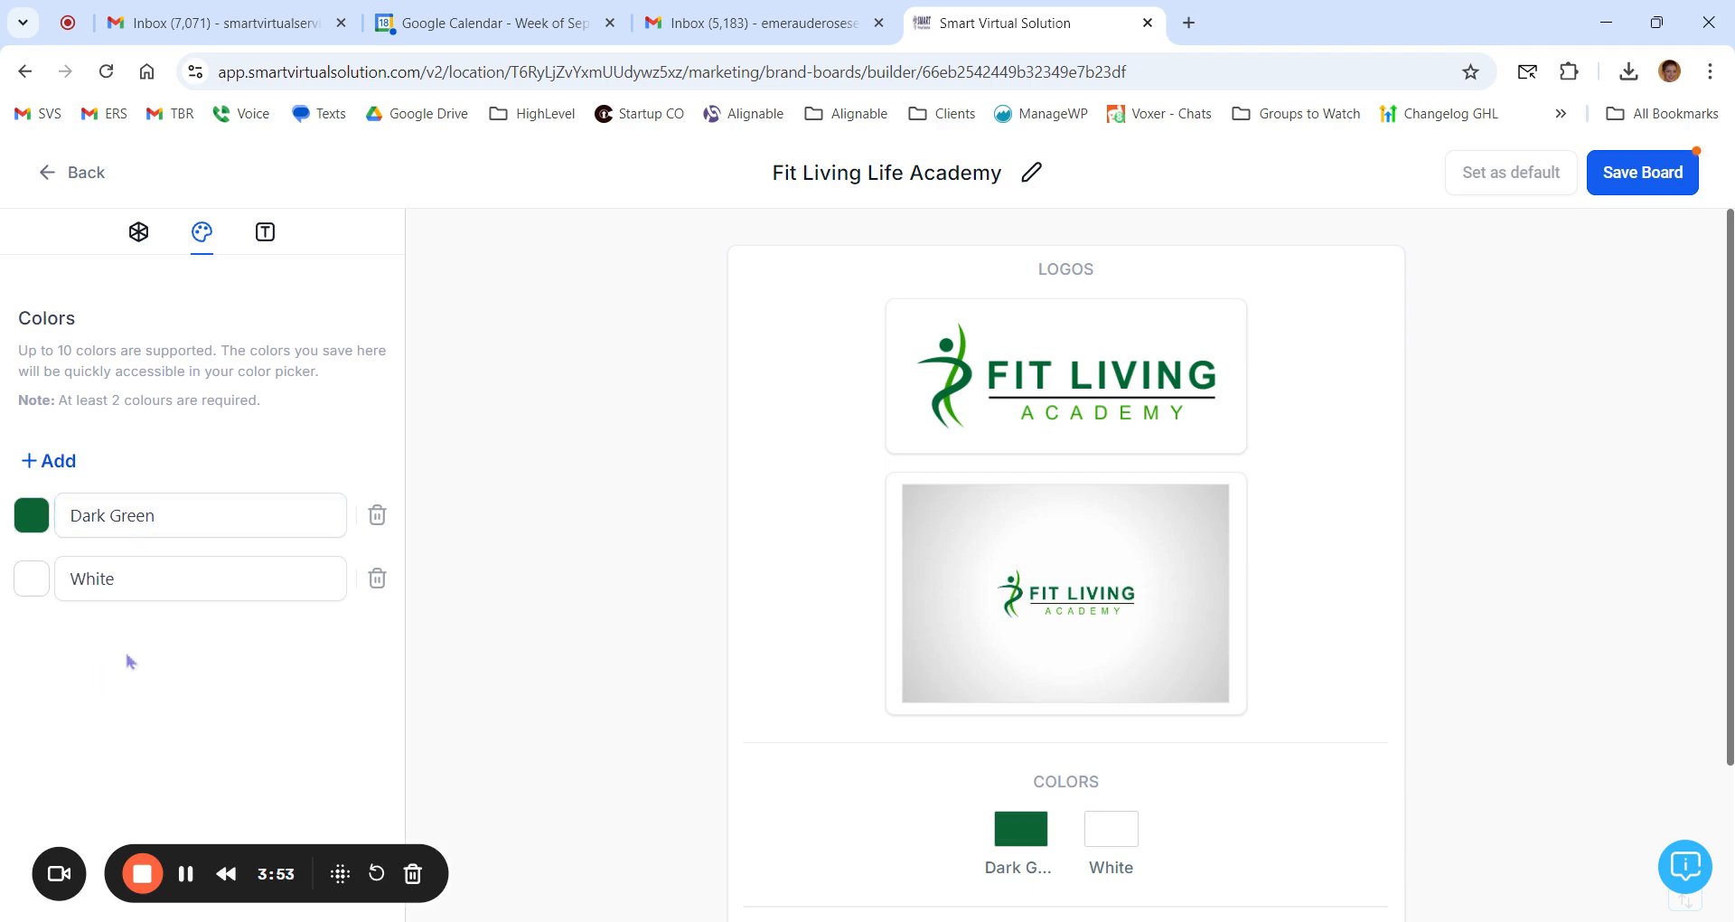
Step: Add a third brand color with hex value #3E9A22 and name it Lime Green
click(68, 466)
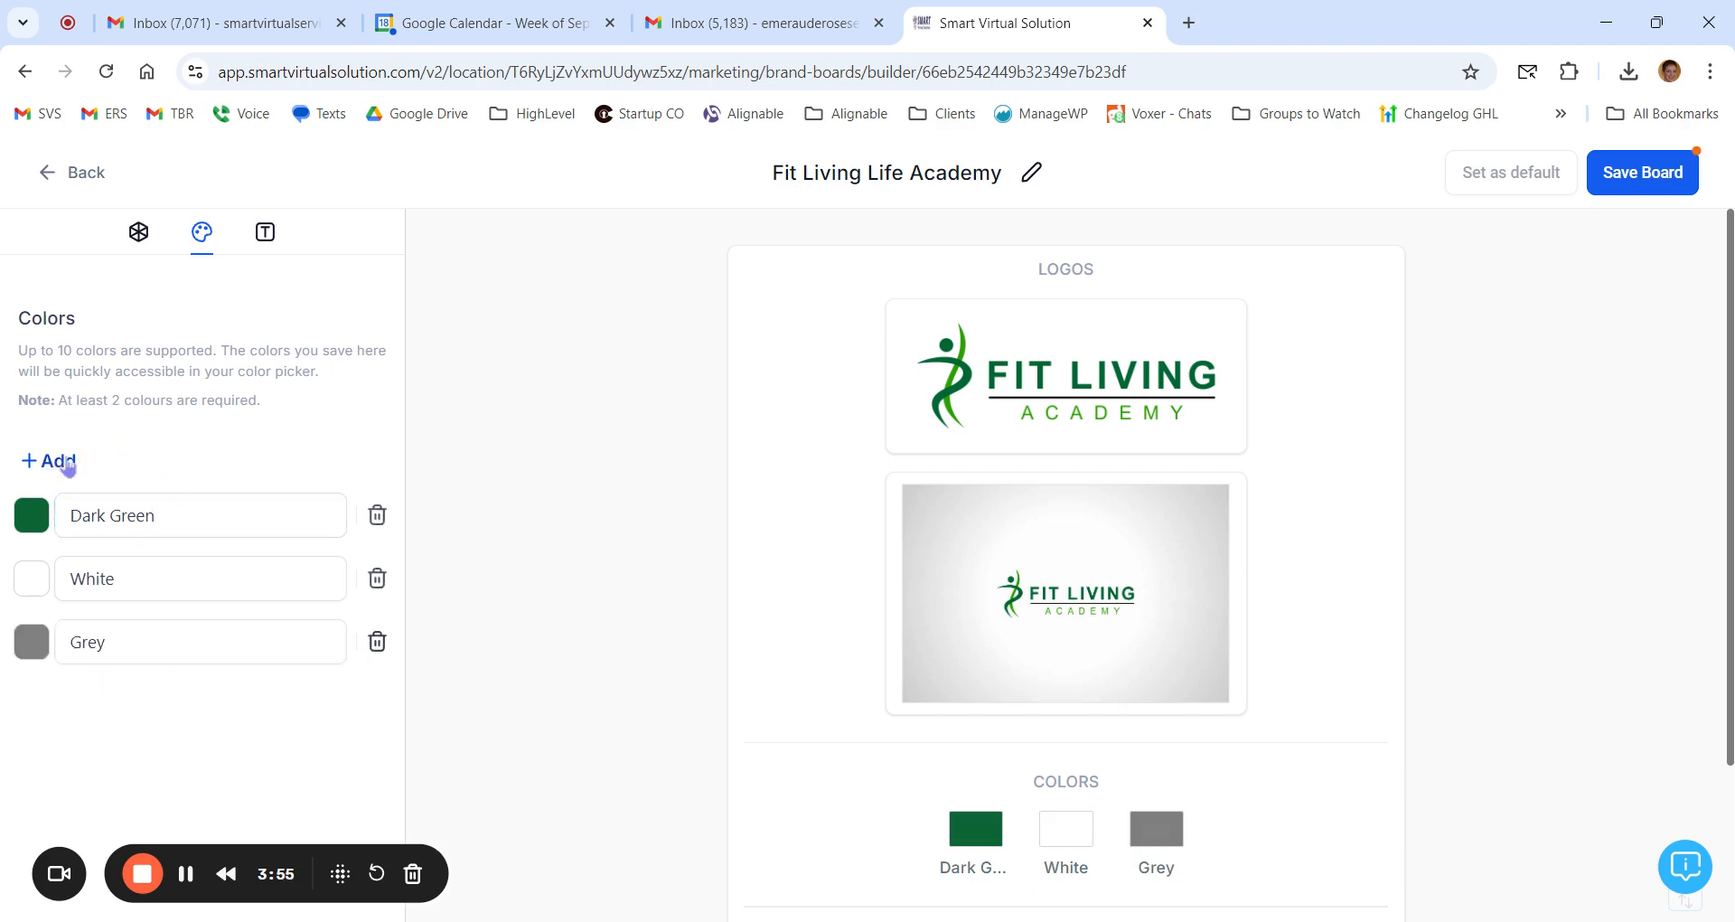
click(32, 642)
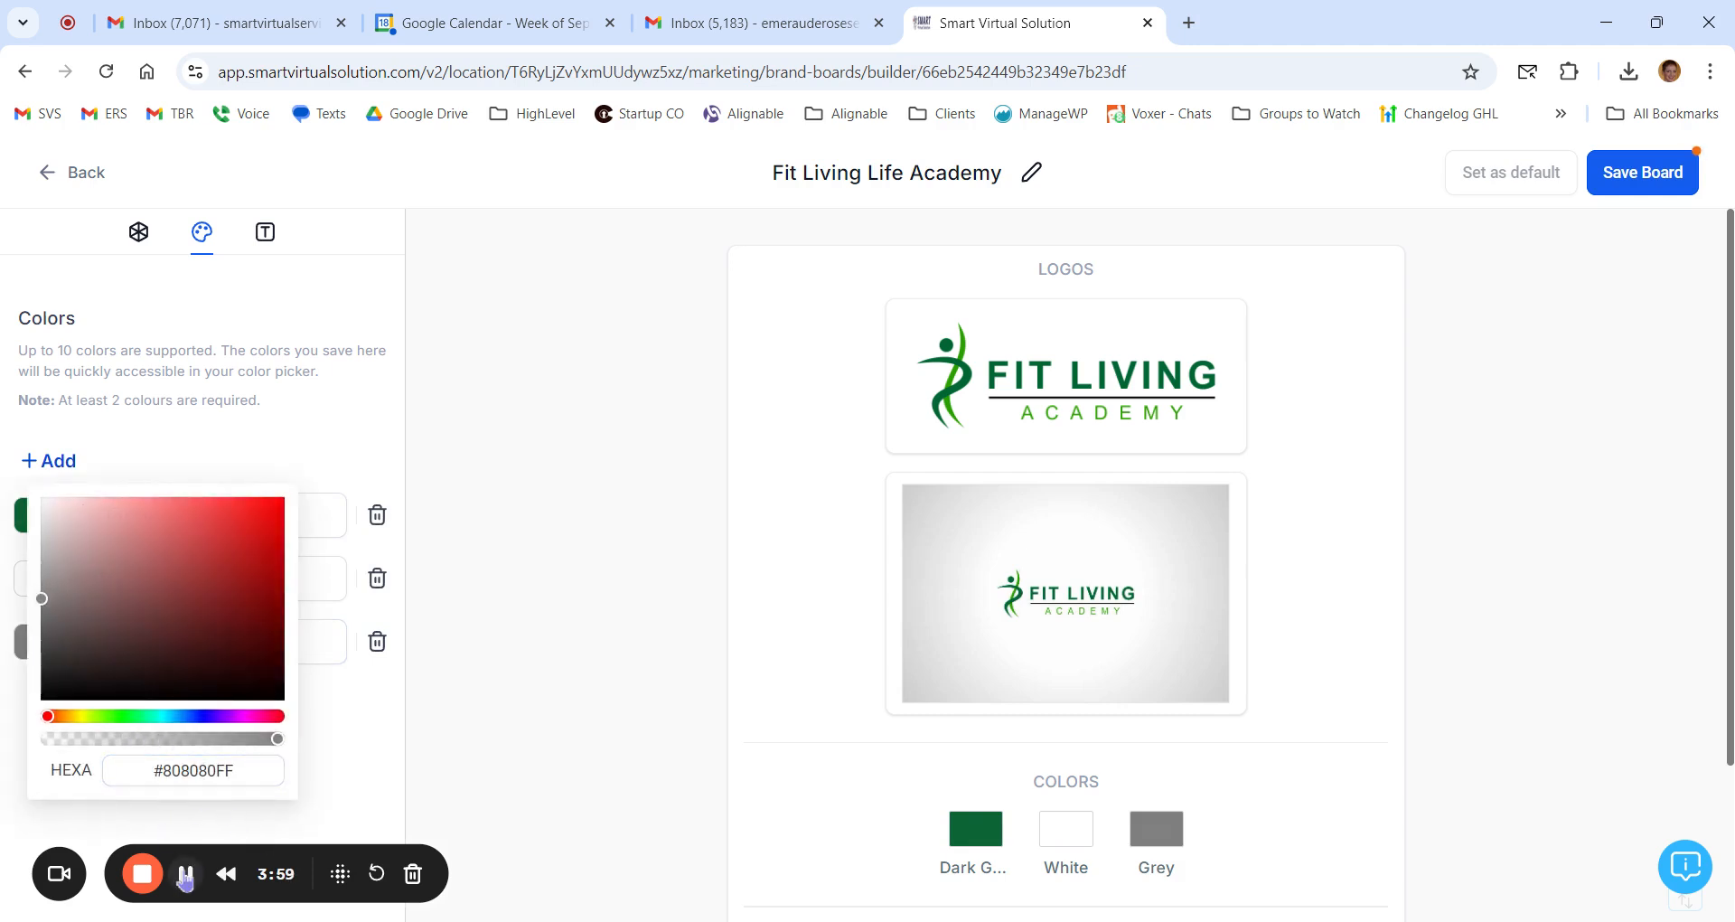
double_click(200, 768)
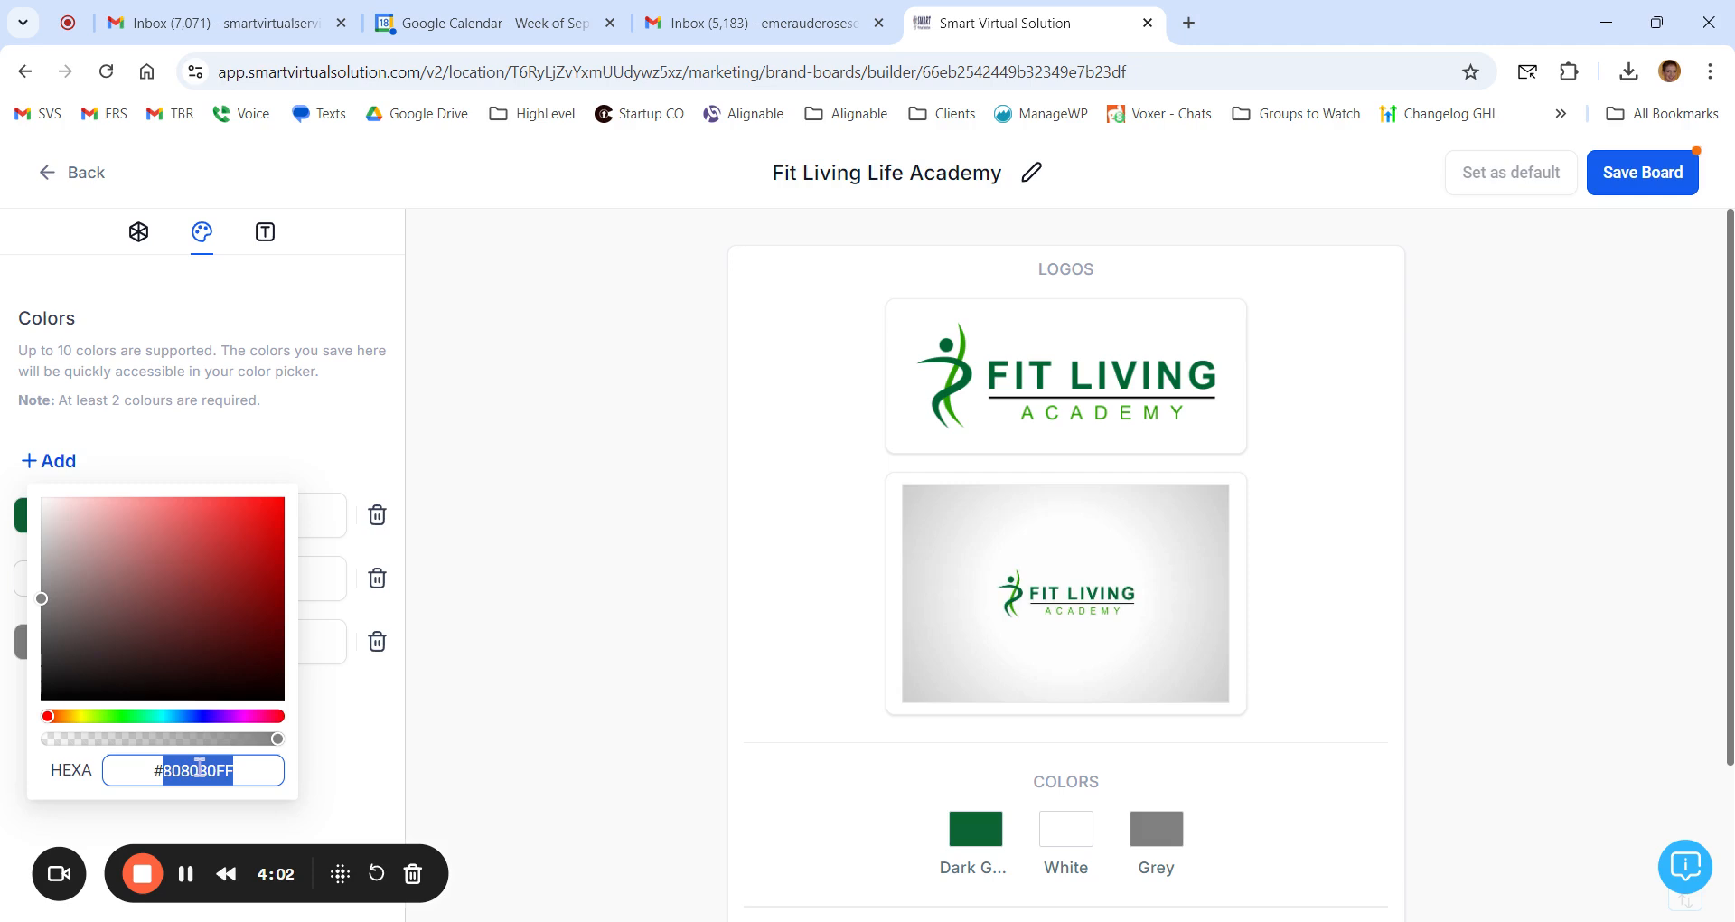
text(3e9a22)
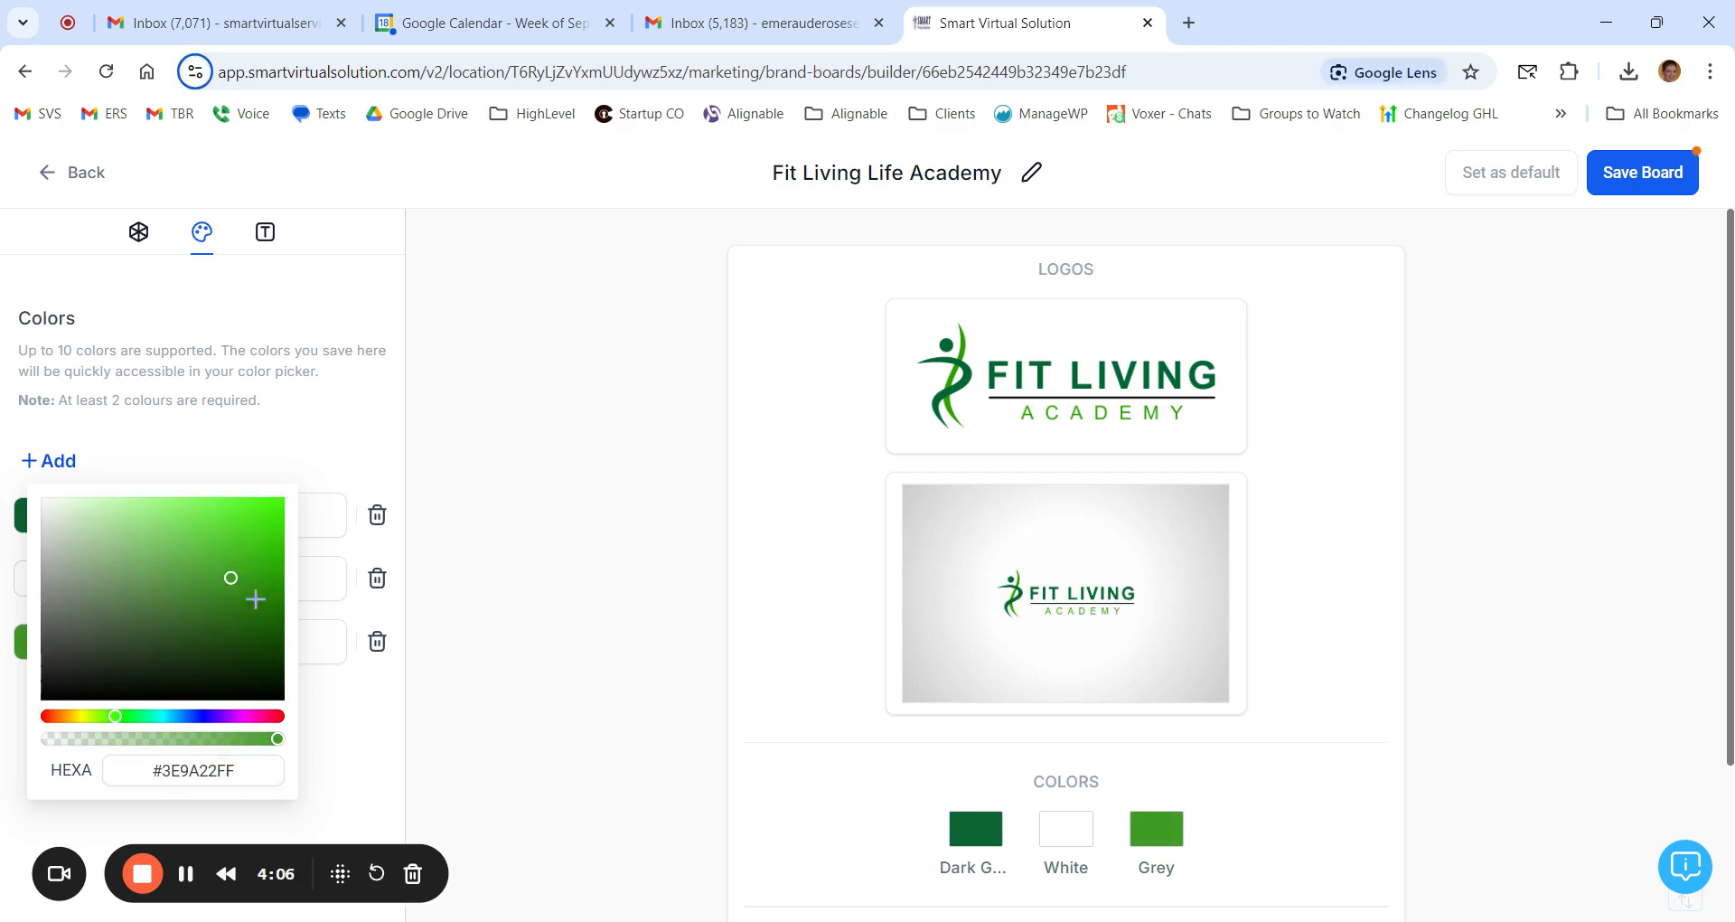
click(433, 724)
double_click(184, 642)
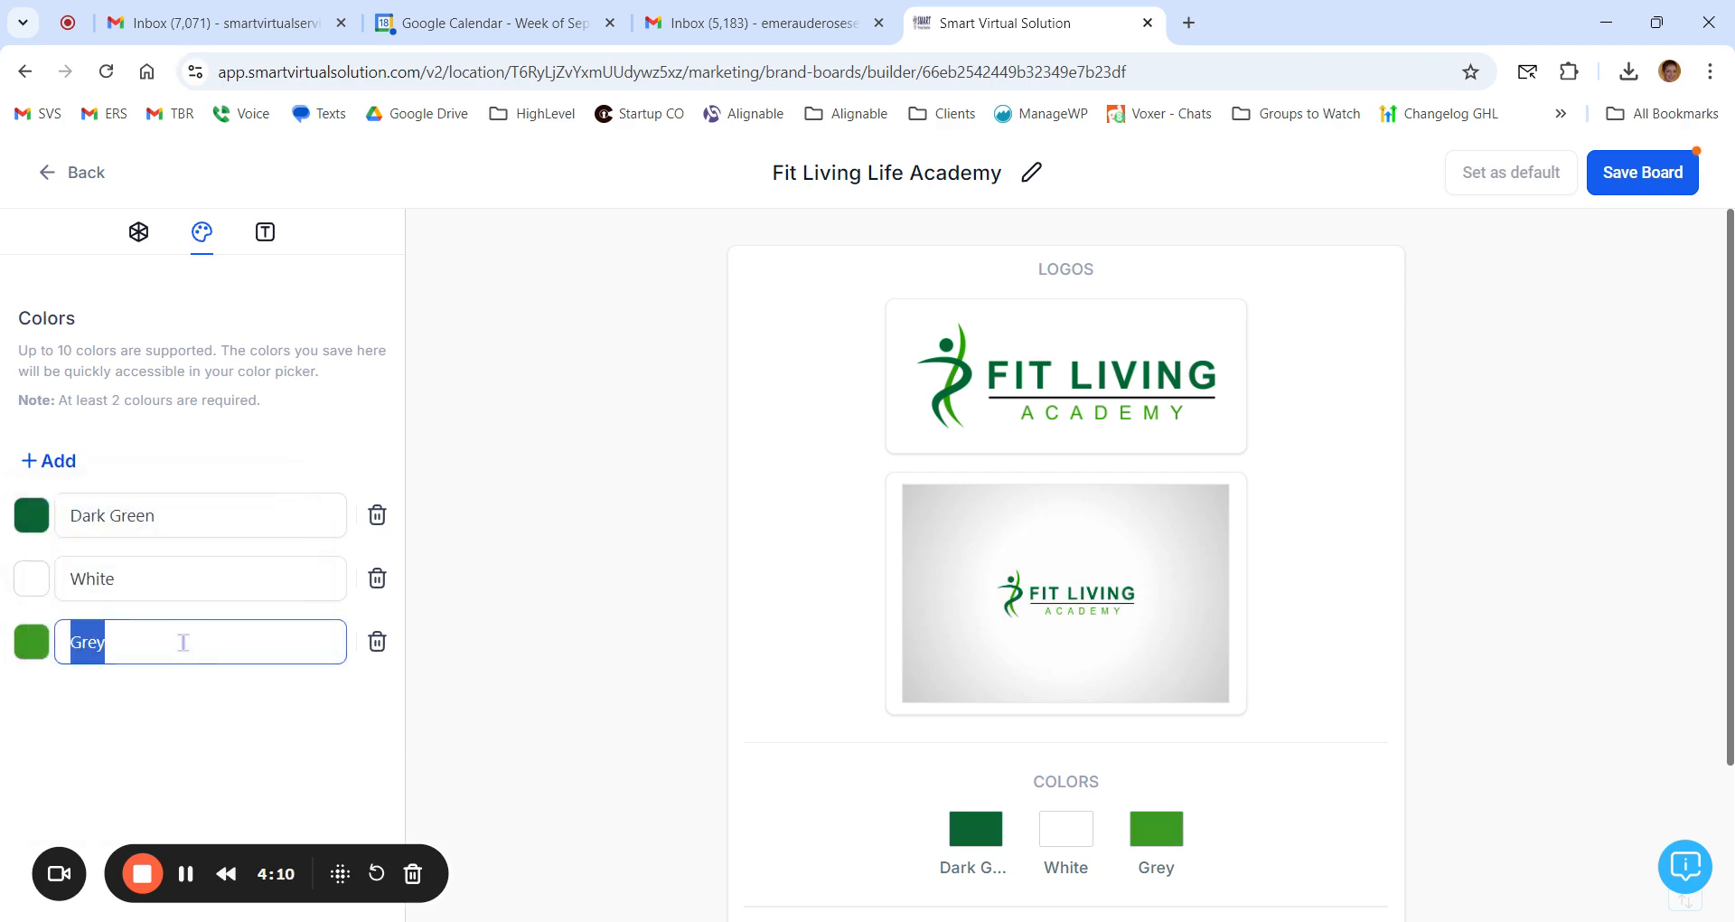
text(Lime Green)
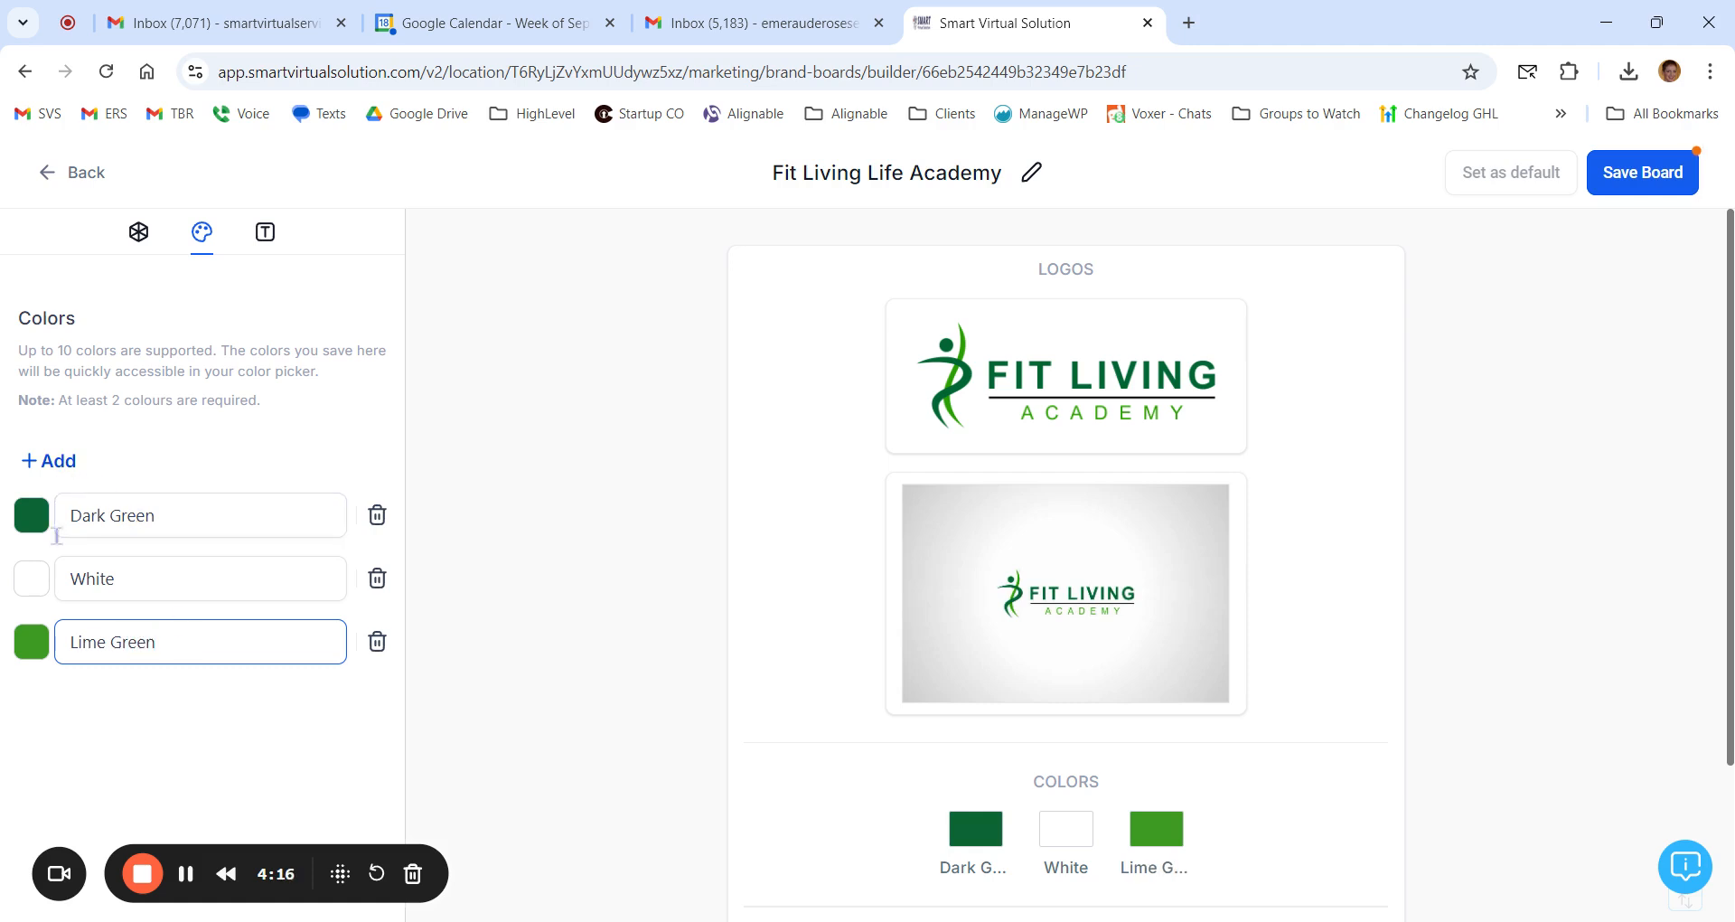
Step: Add a fourth brand color with hex value #141414FF and name it Black
click(49, 461)
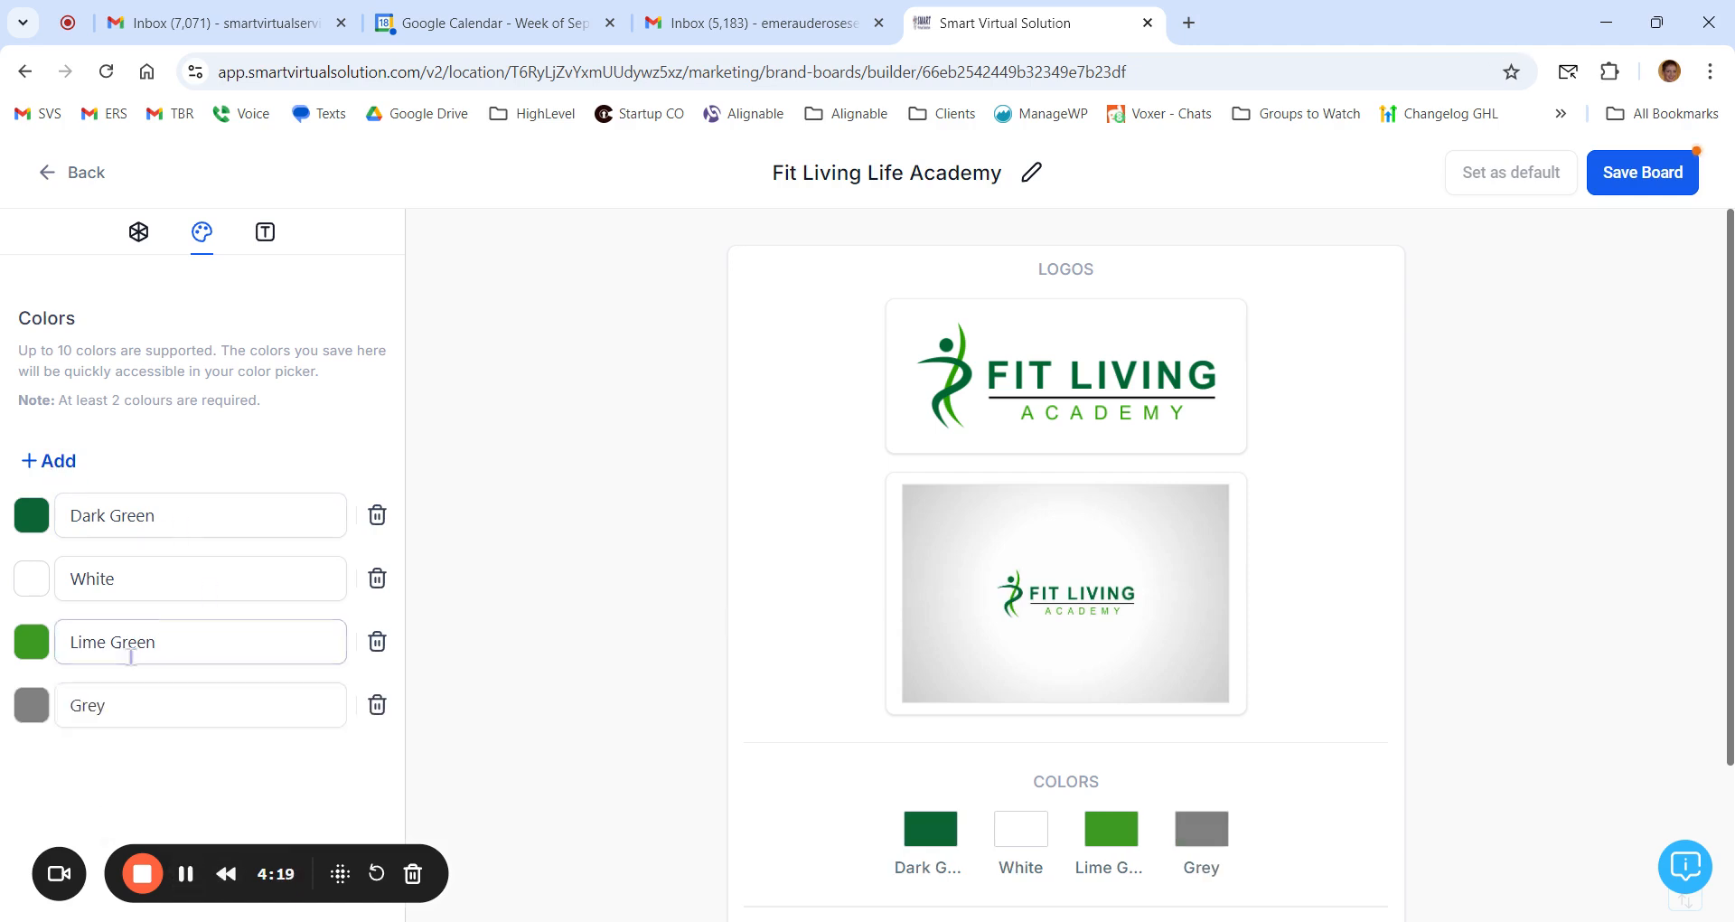
click(35, 714)
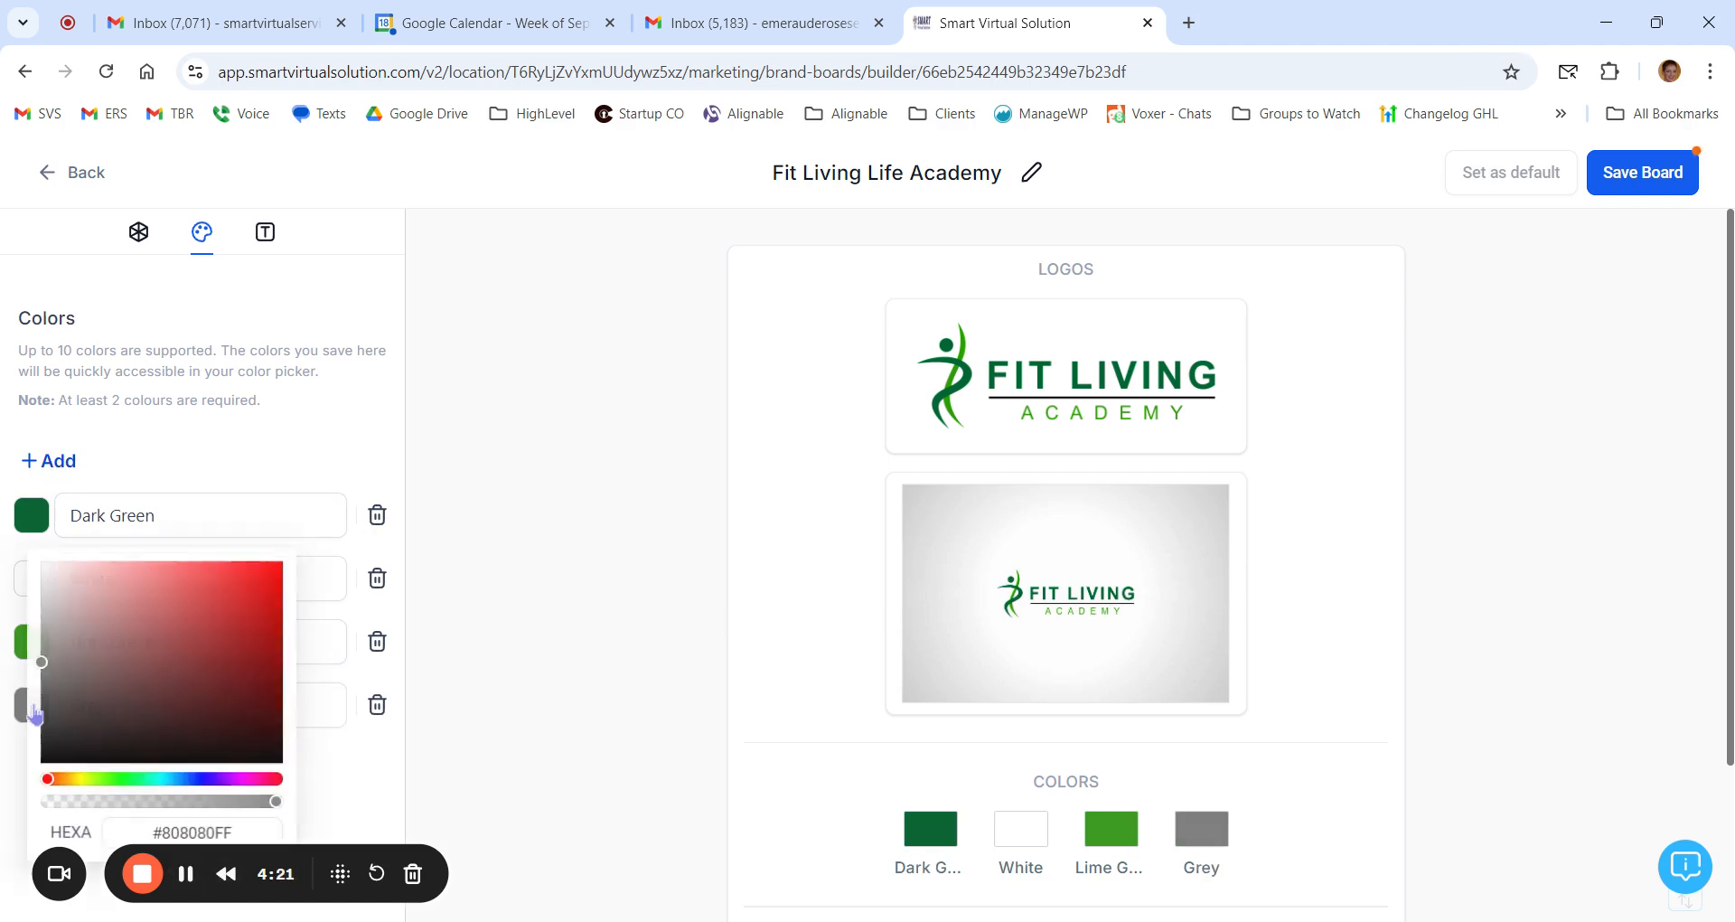
double_click(209, 834)
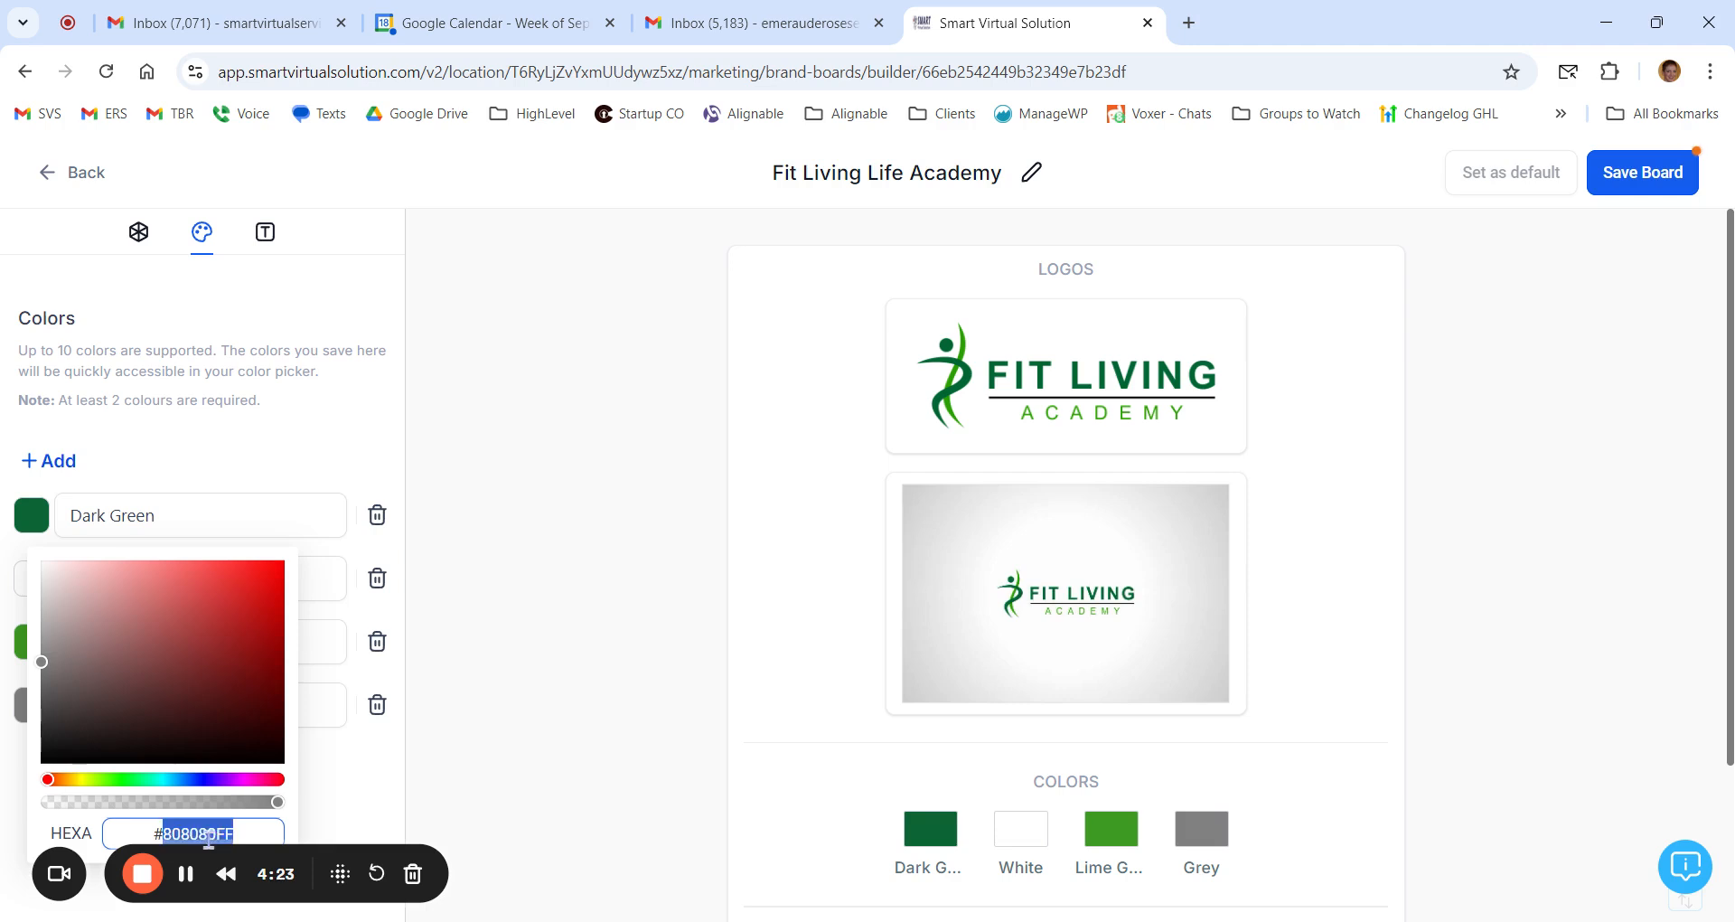
text(141414FF)
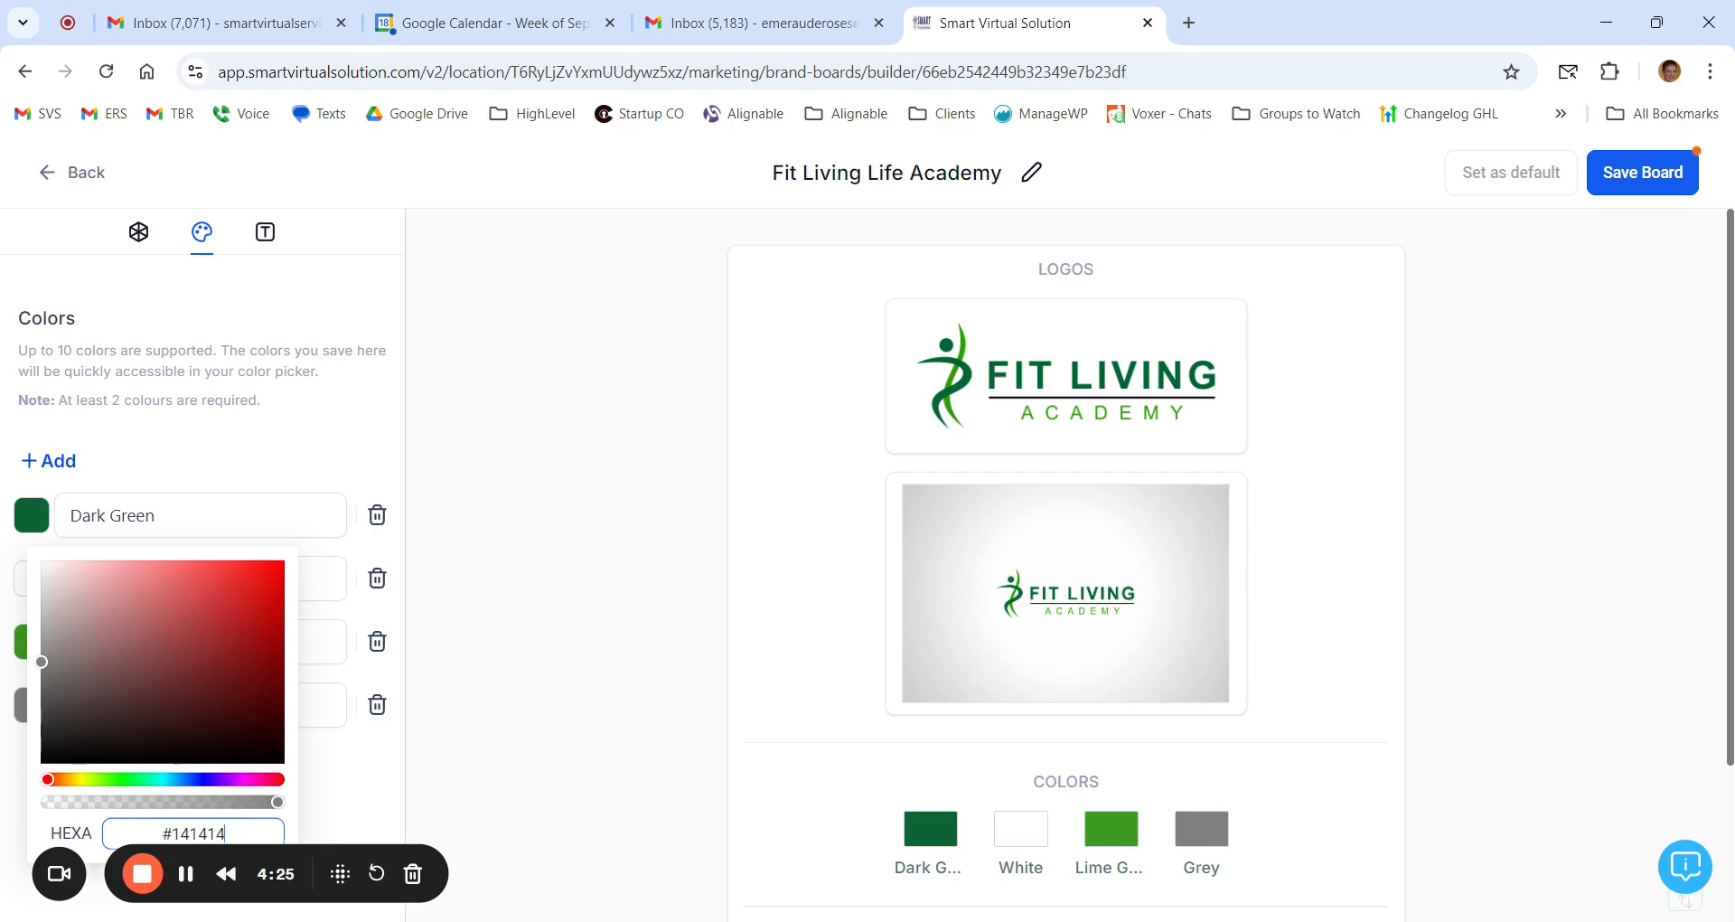
click(433, 778)
click(113, 704)
double_click(106, 705)
text(Black)
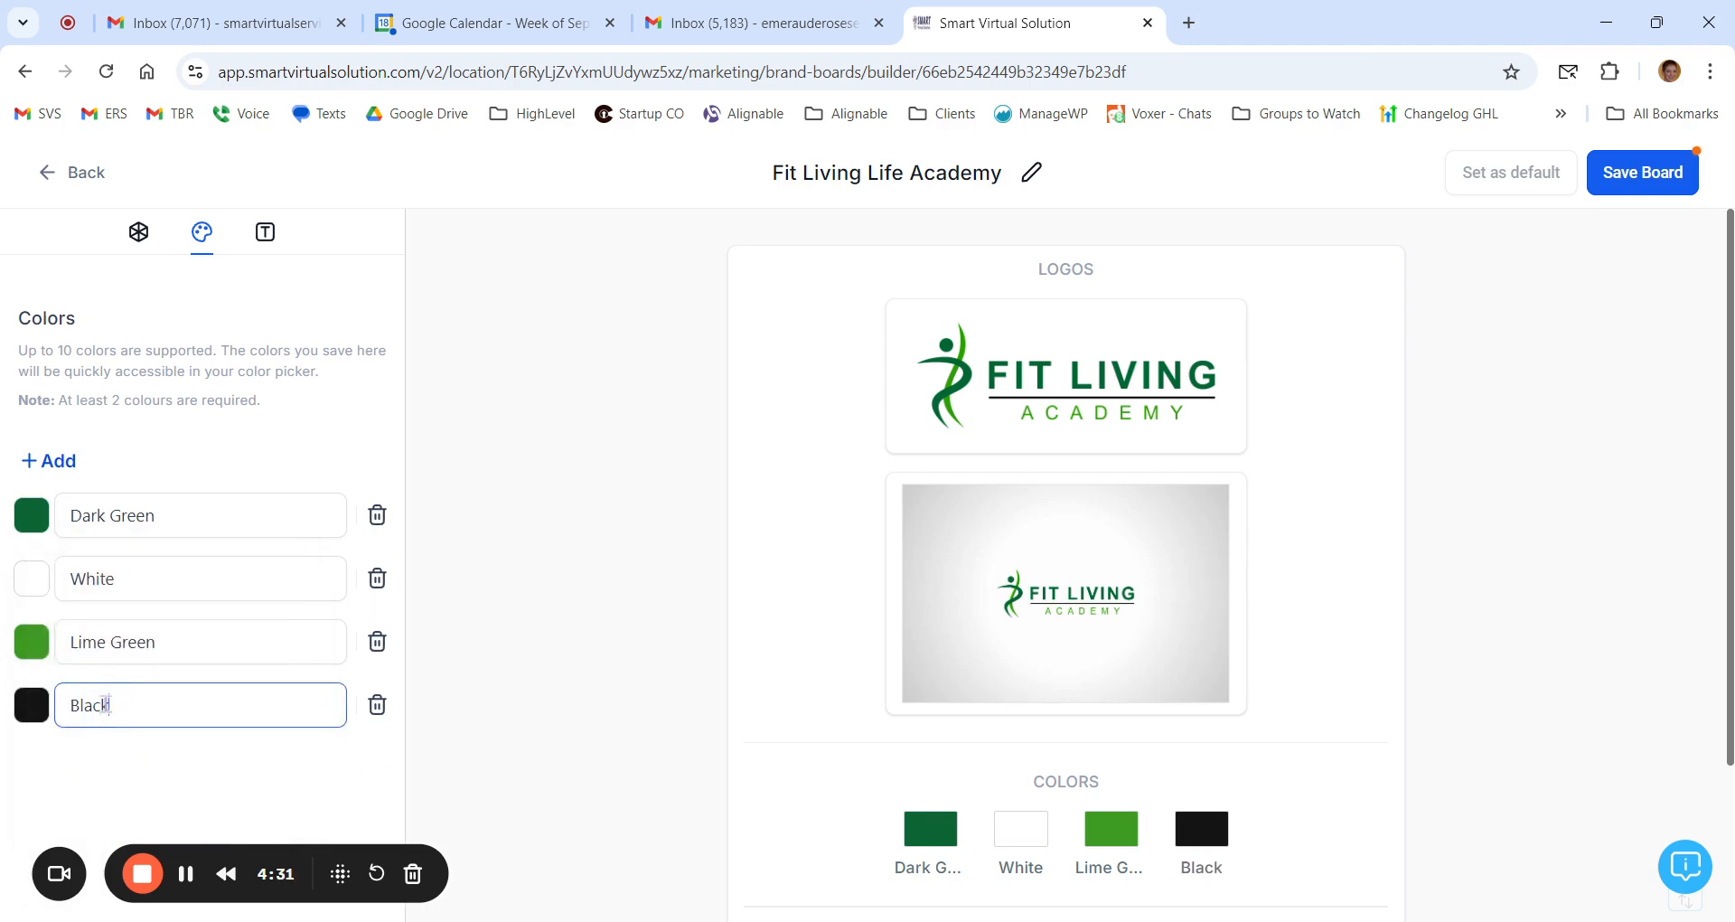
click(304, 783)
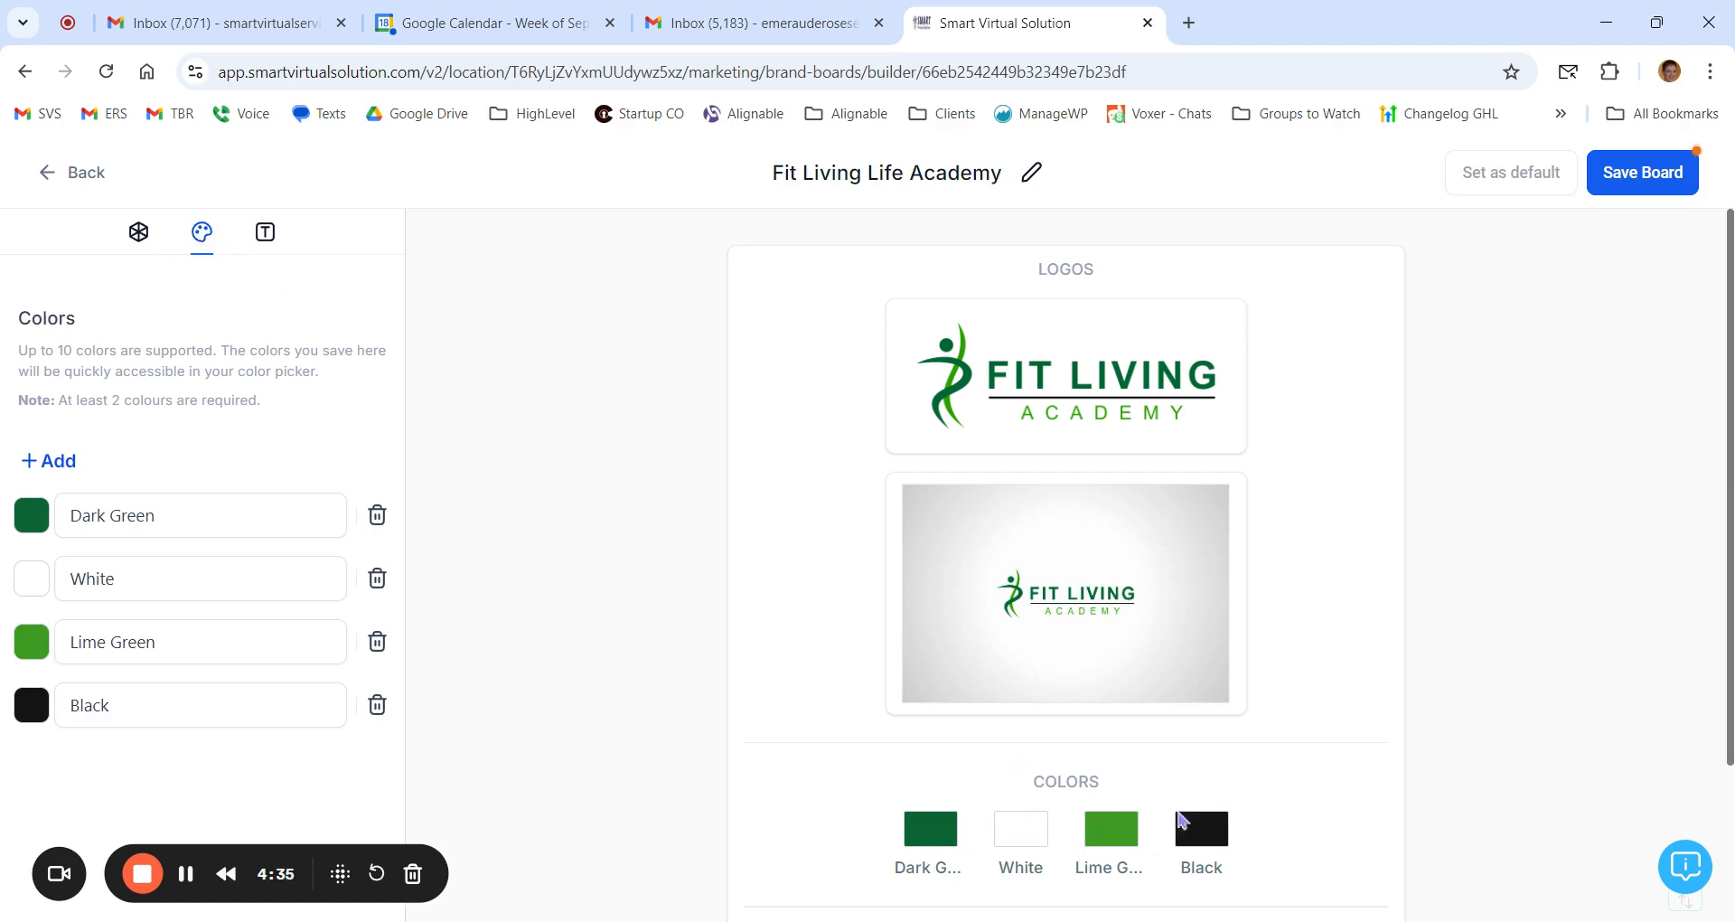
Step: Set Font 1 in the brand board's typography to Lato
click(265, 233)
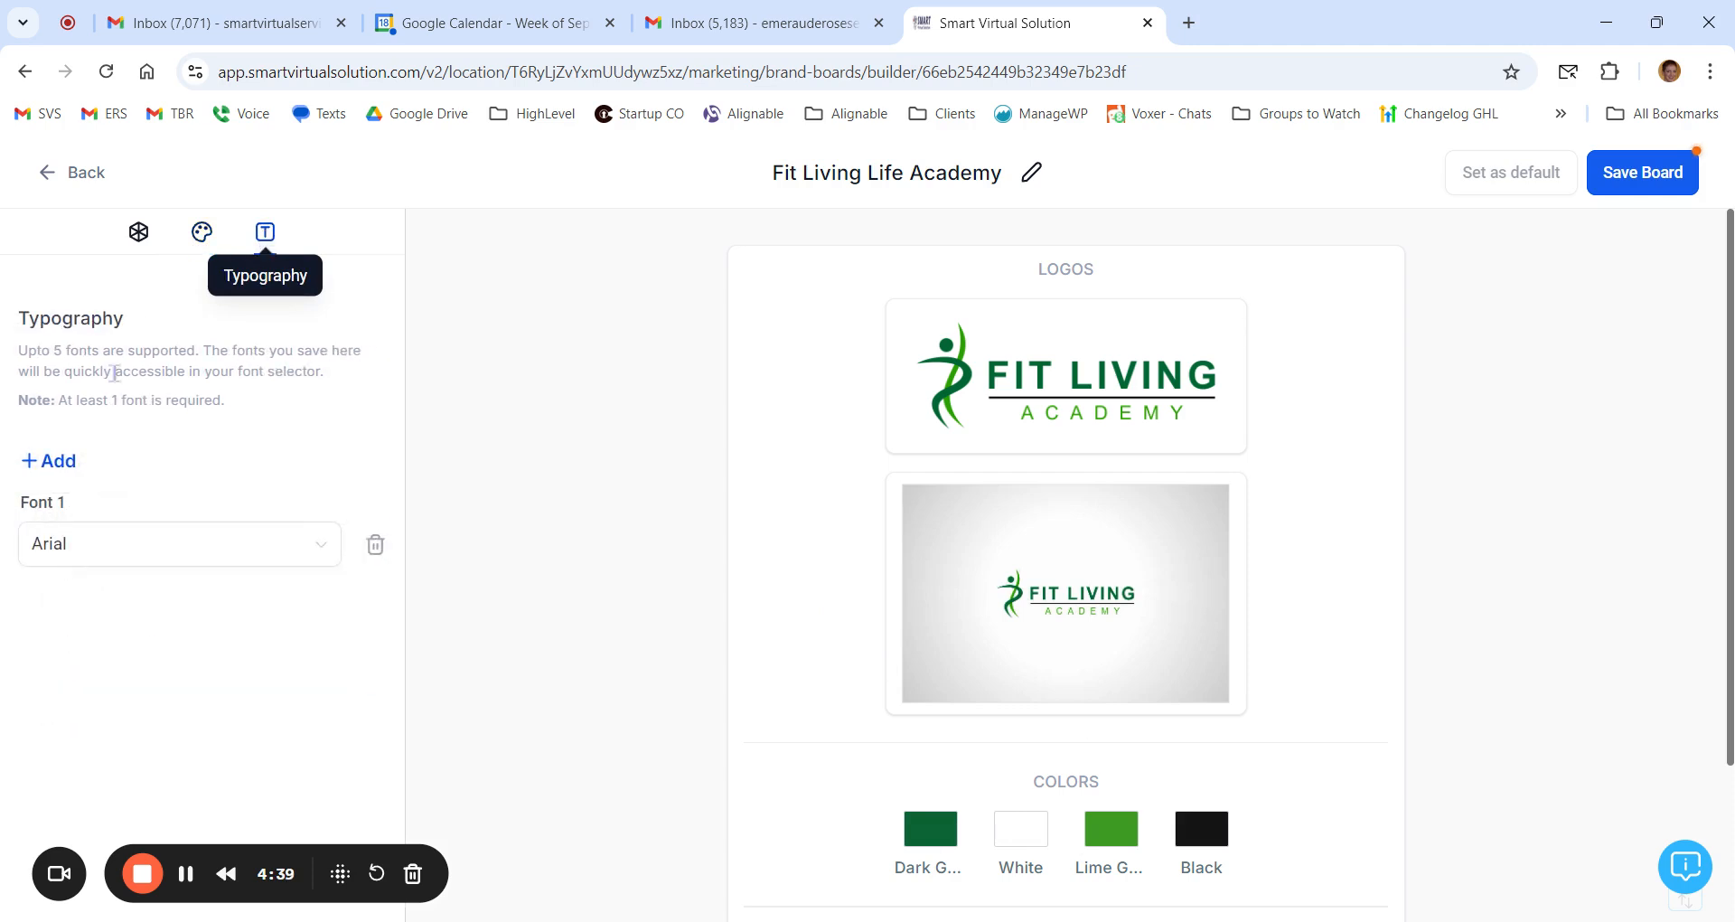
scroll(936, 748, down, 2)
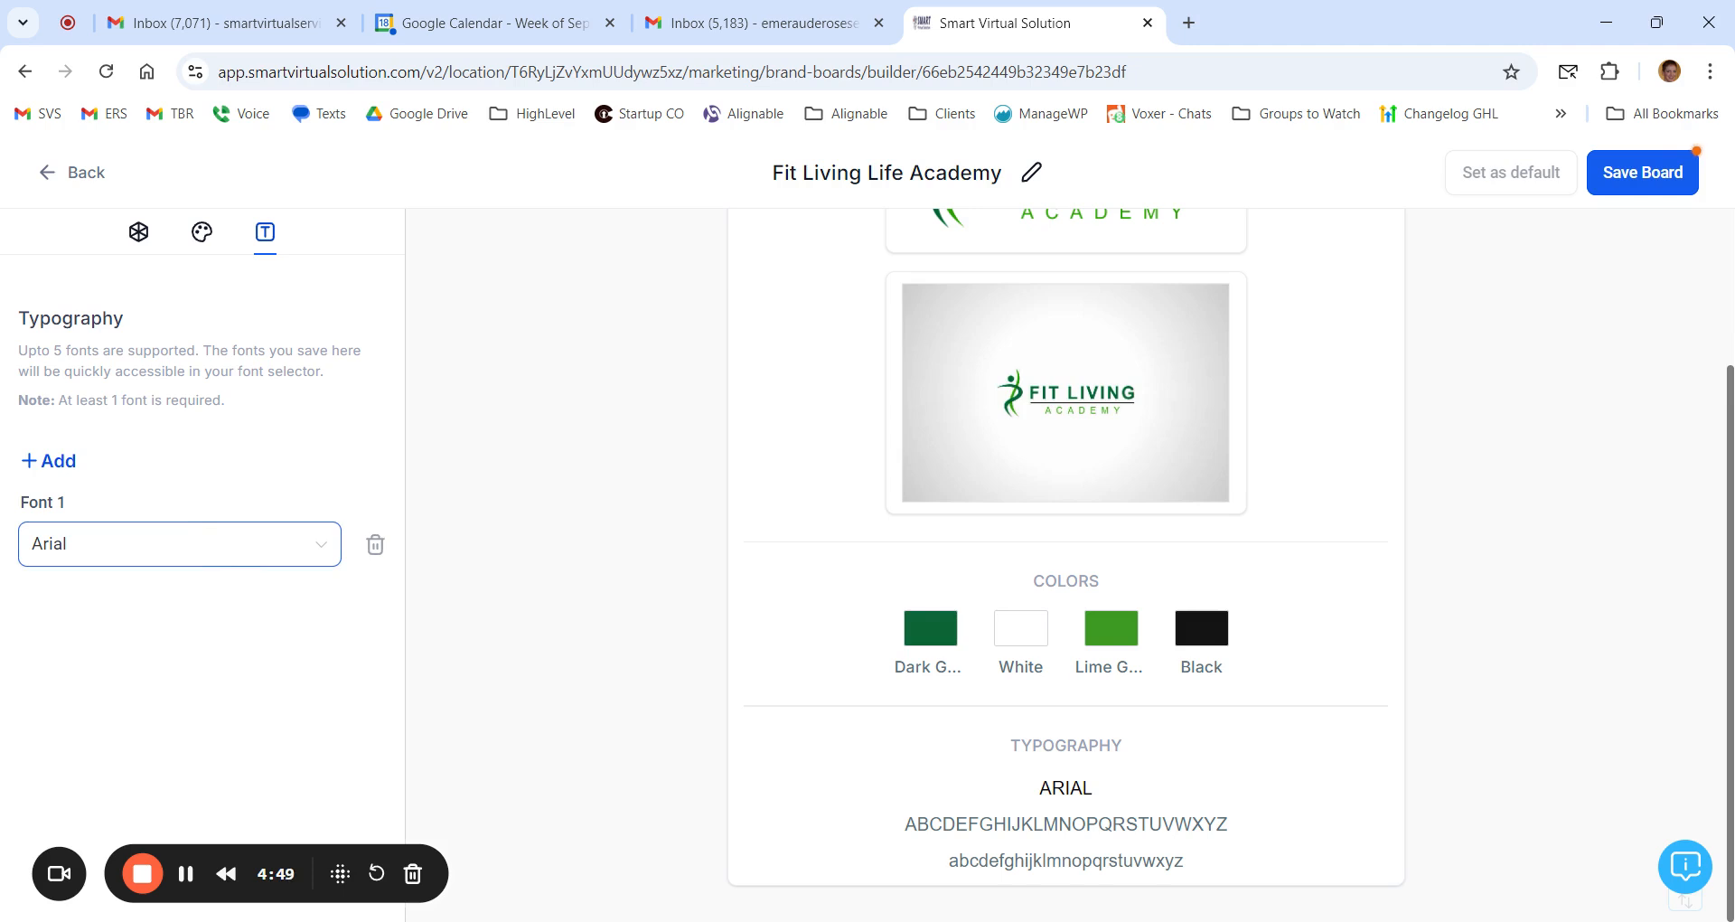
click(226, 547)
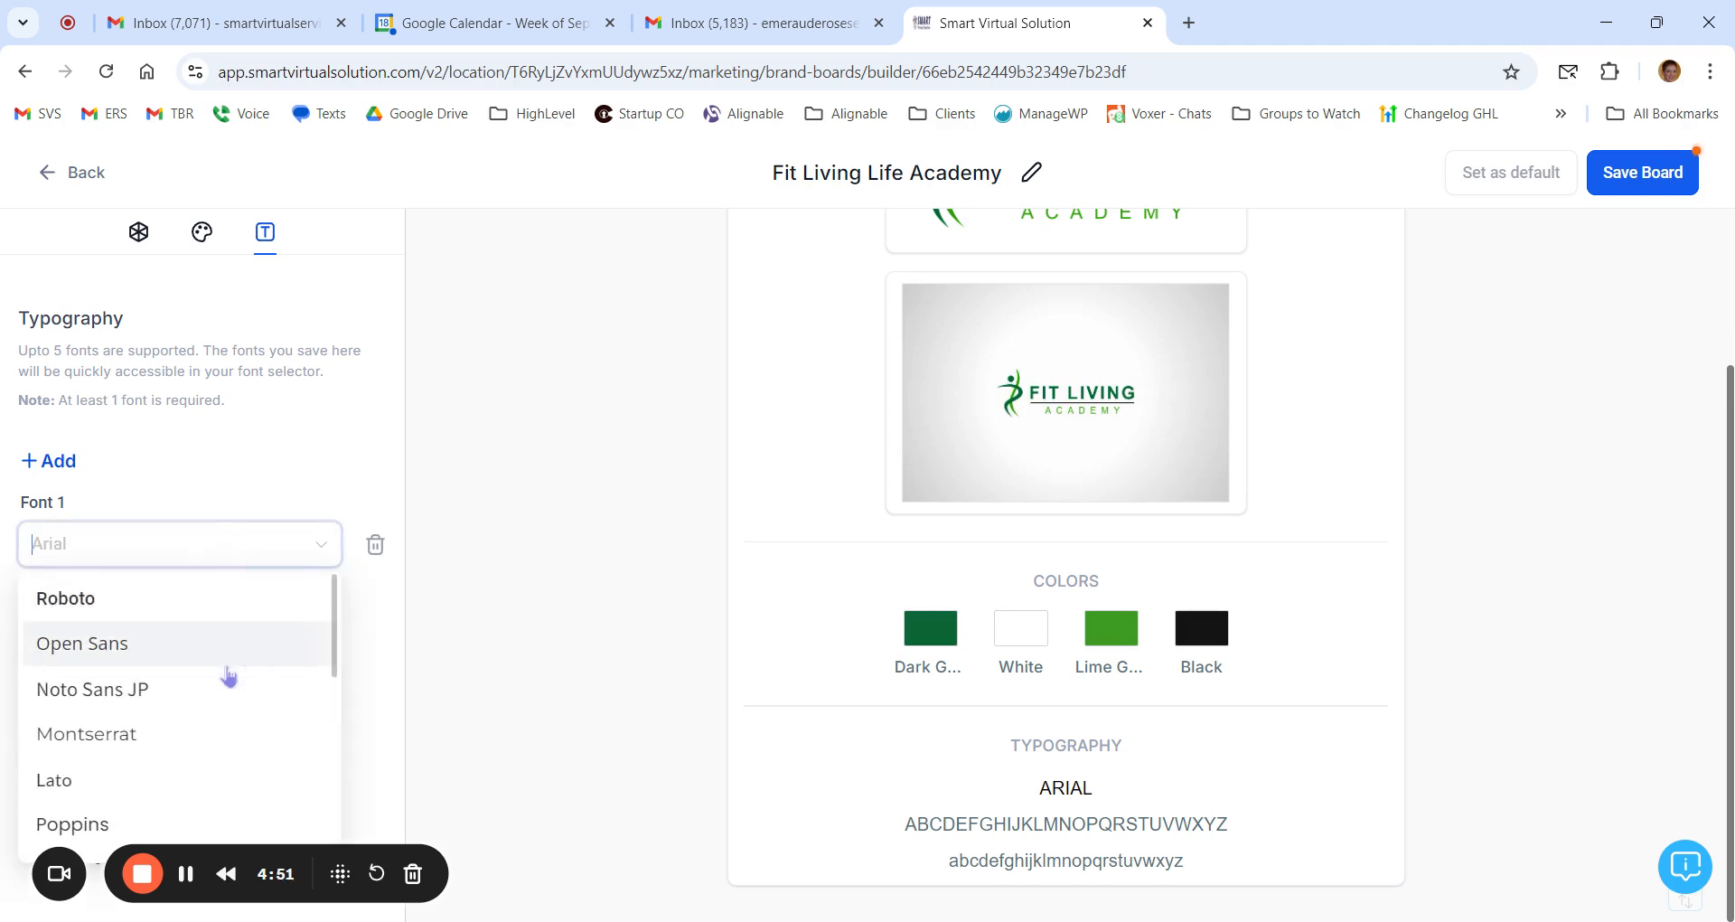
click(90, 790)
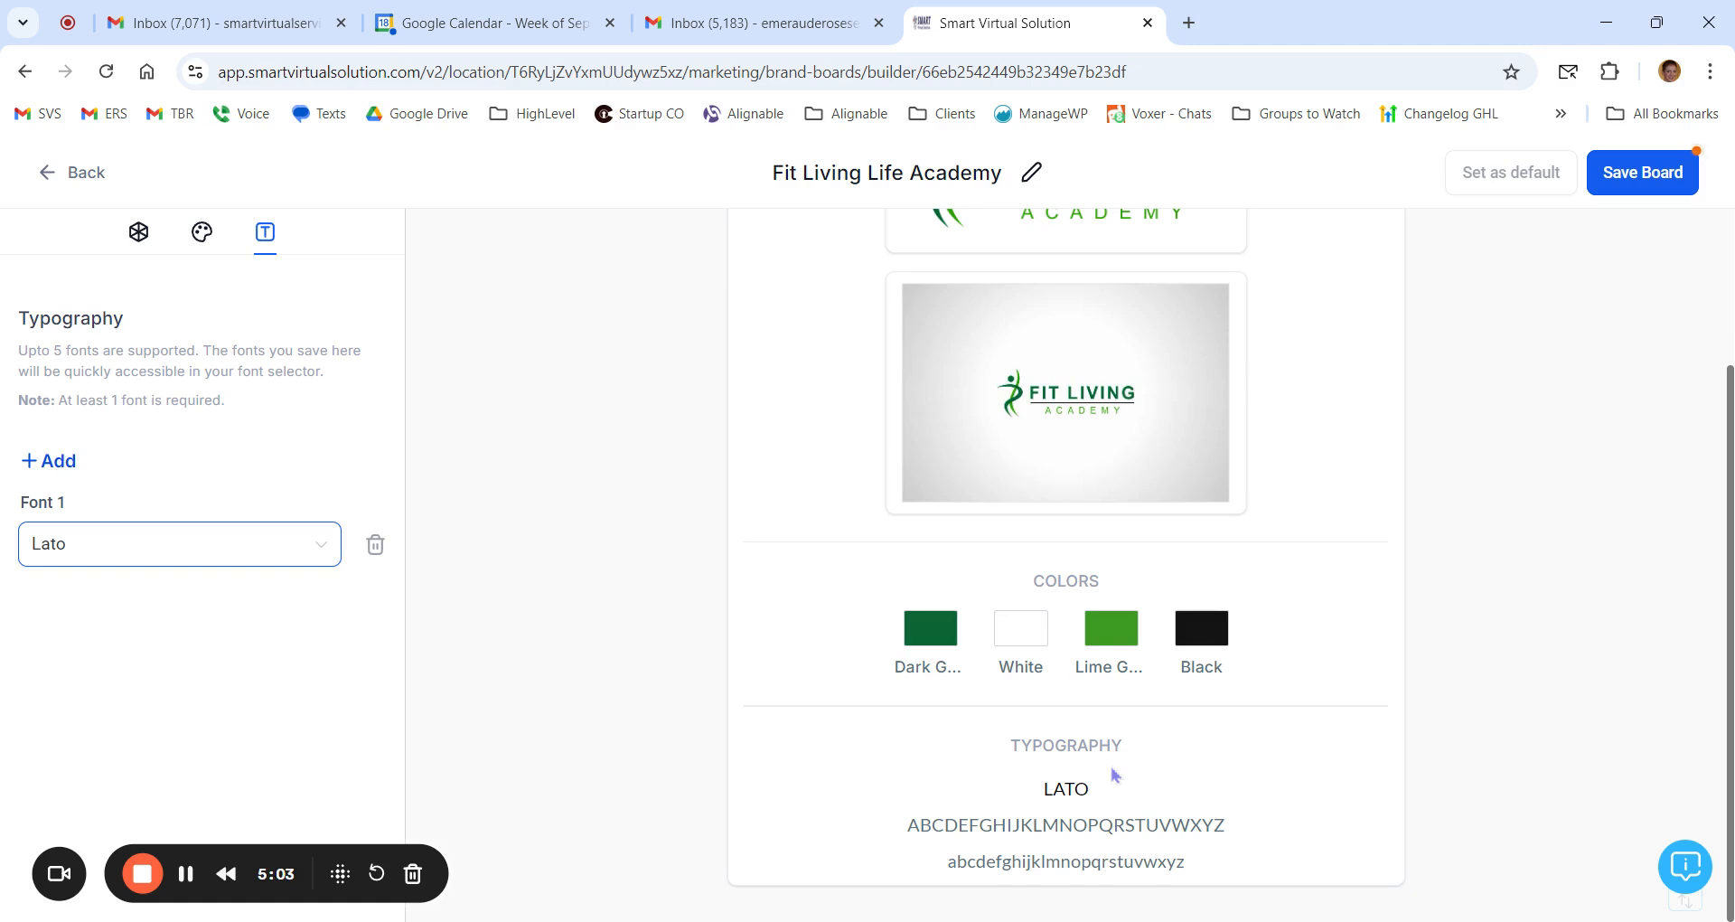
Step: Look through the list of fonts available for Font 1
click(214, 562)
scroll(233, 678, down, 10)
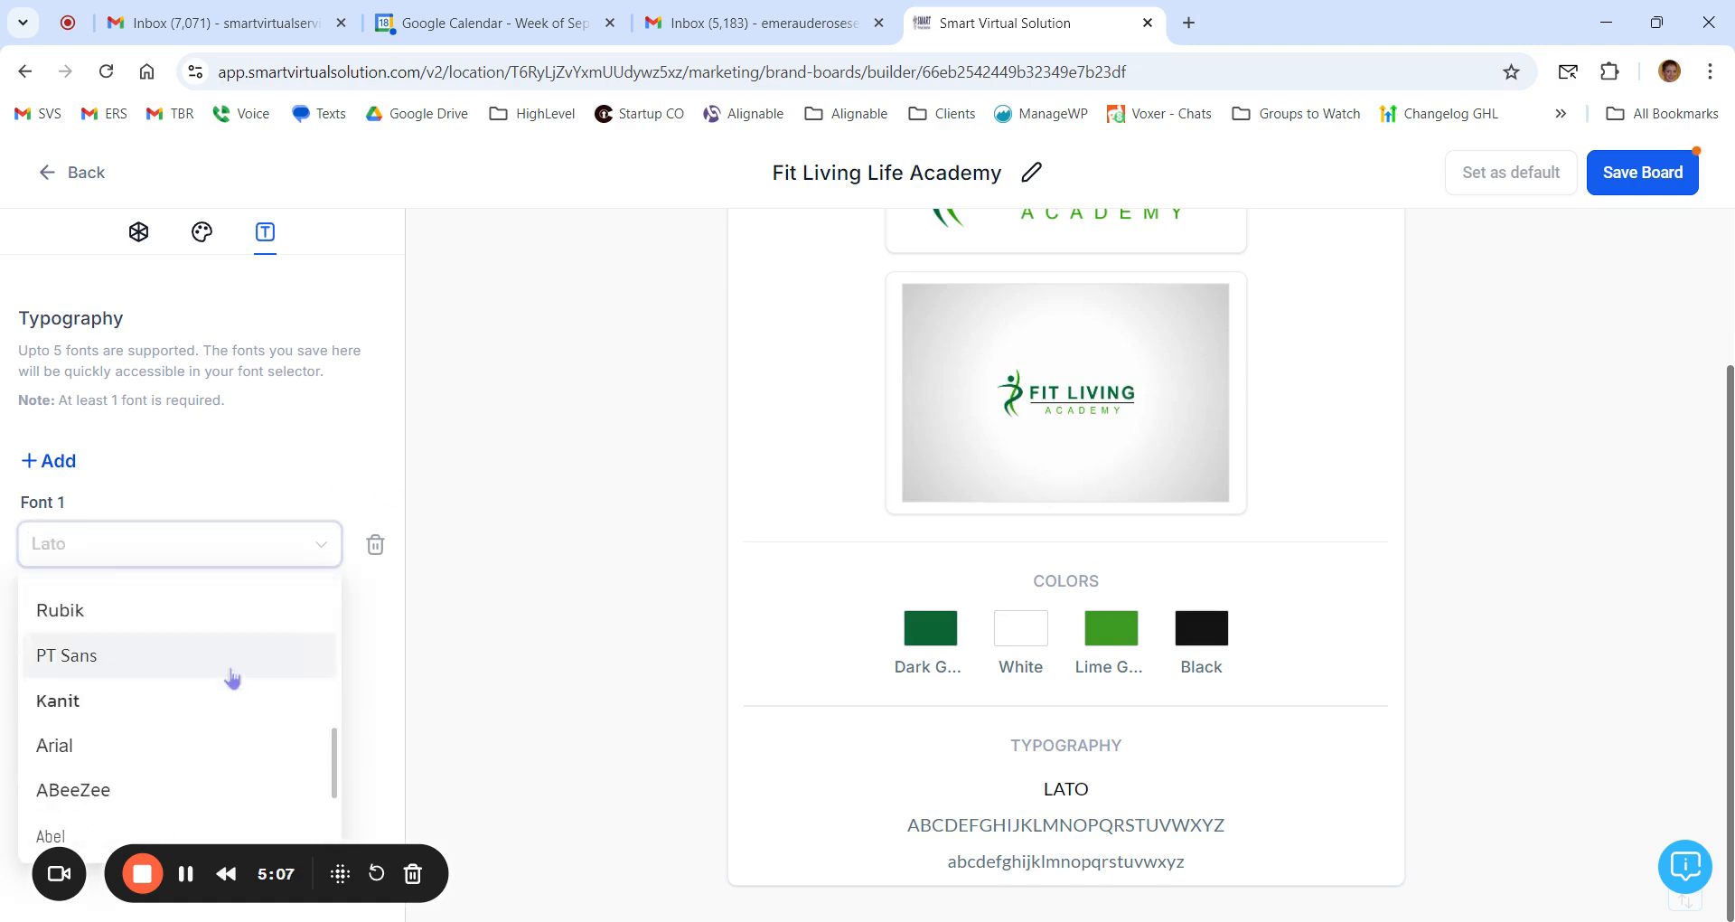
scroll(233, 678, down, 5)
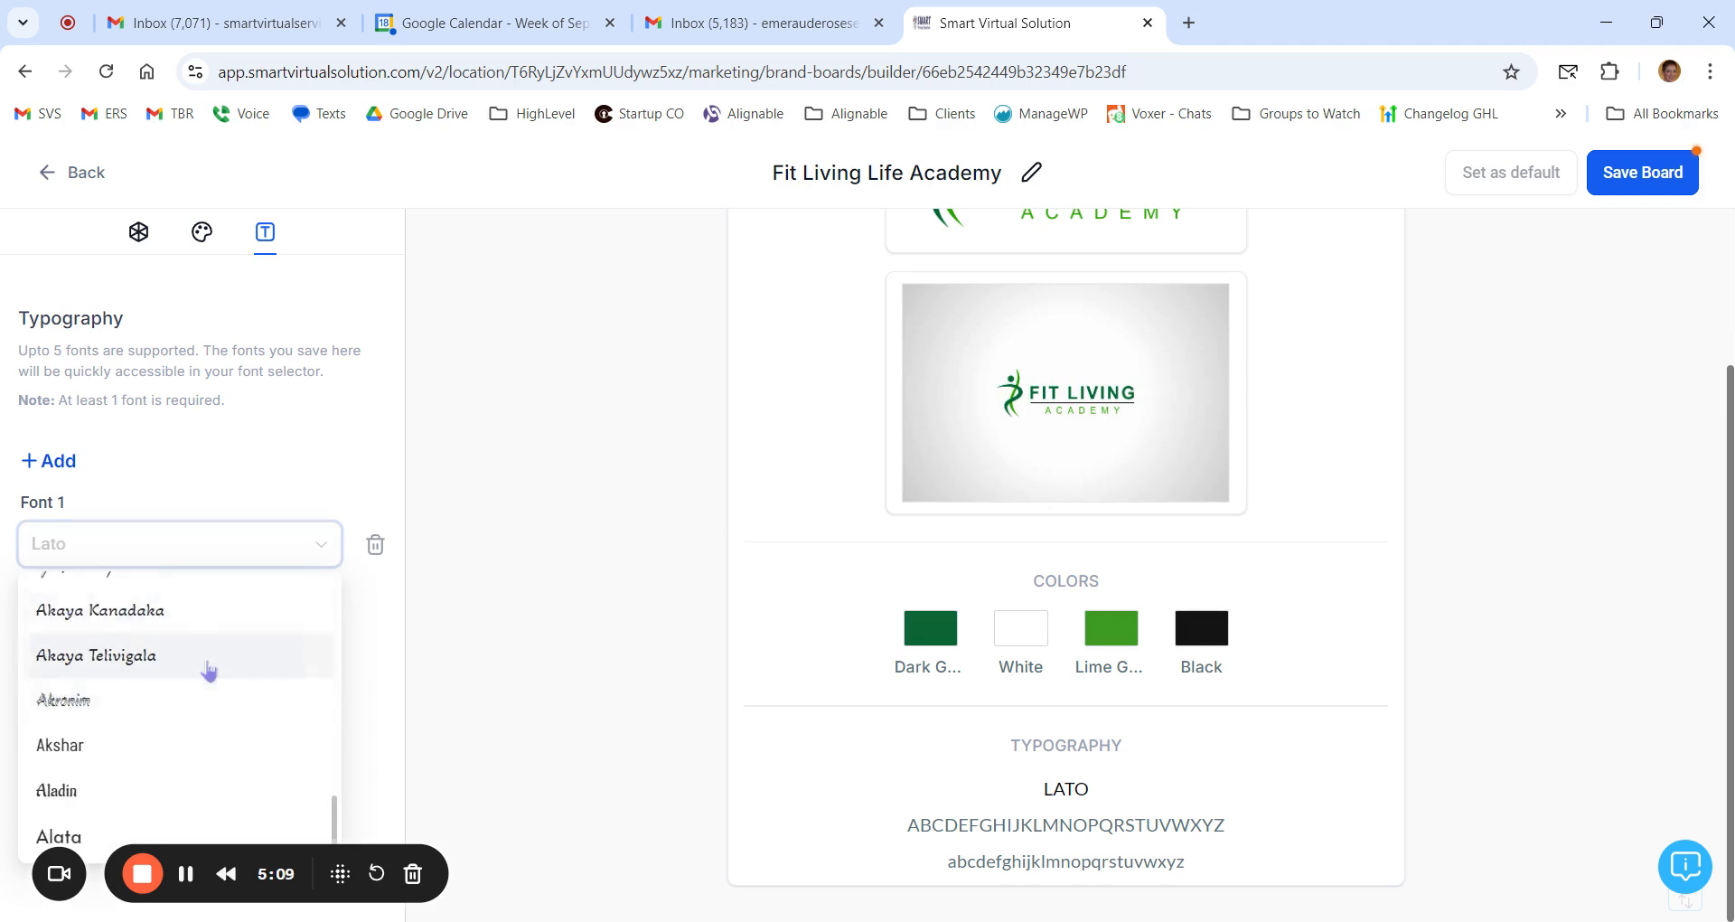
scroll(207, 687, up, 15)
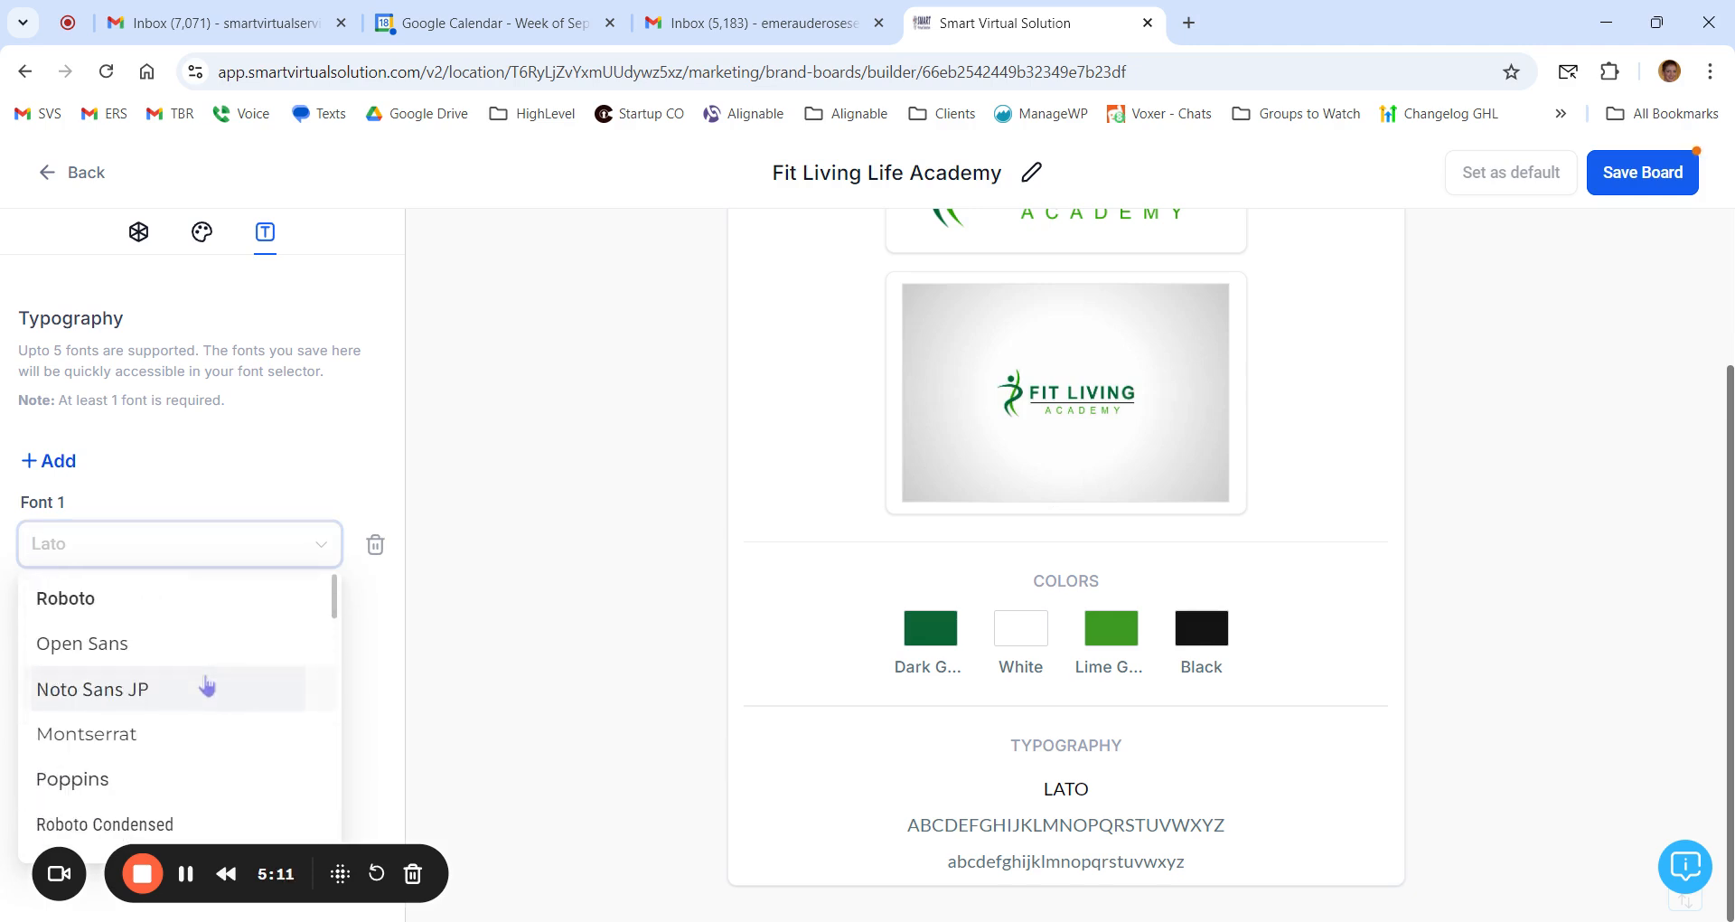
click(86, 541)
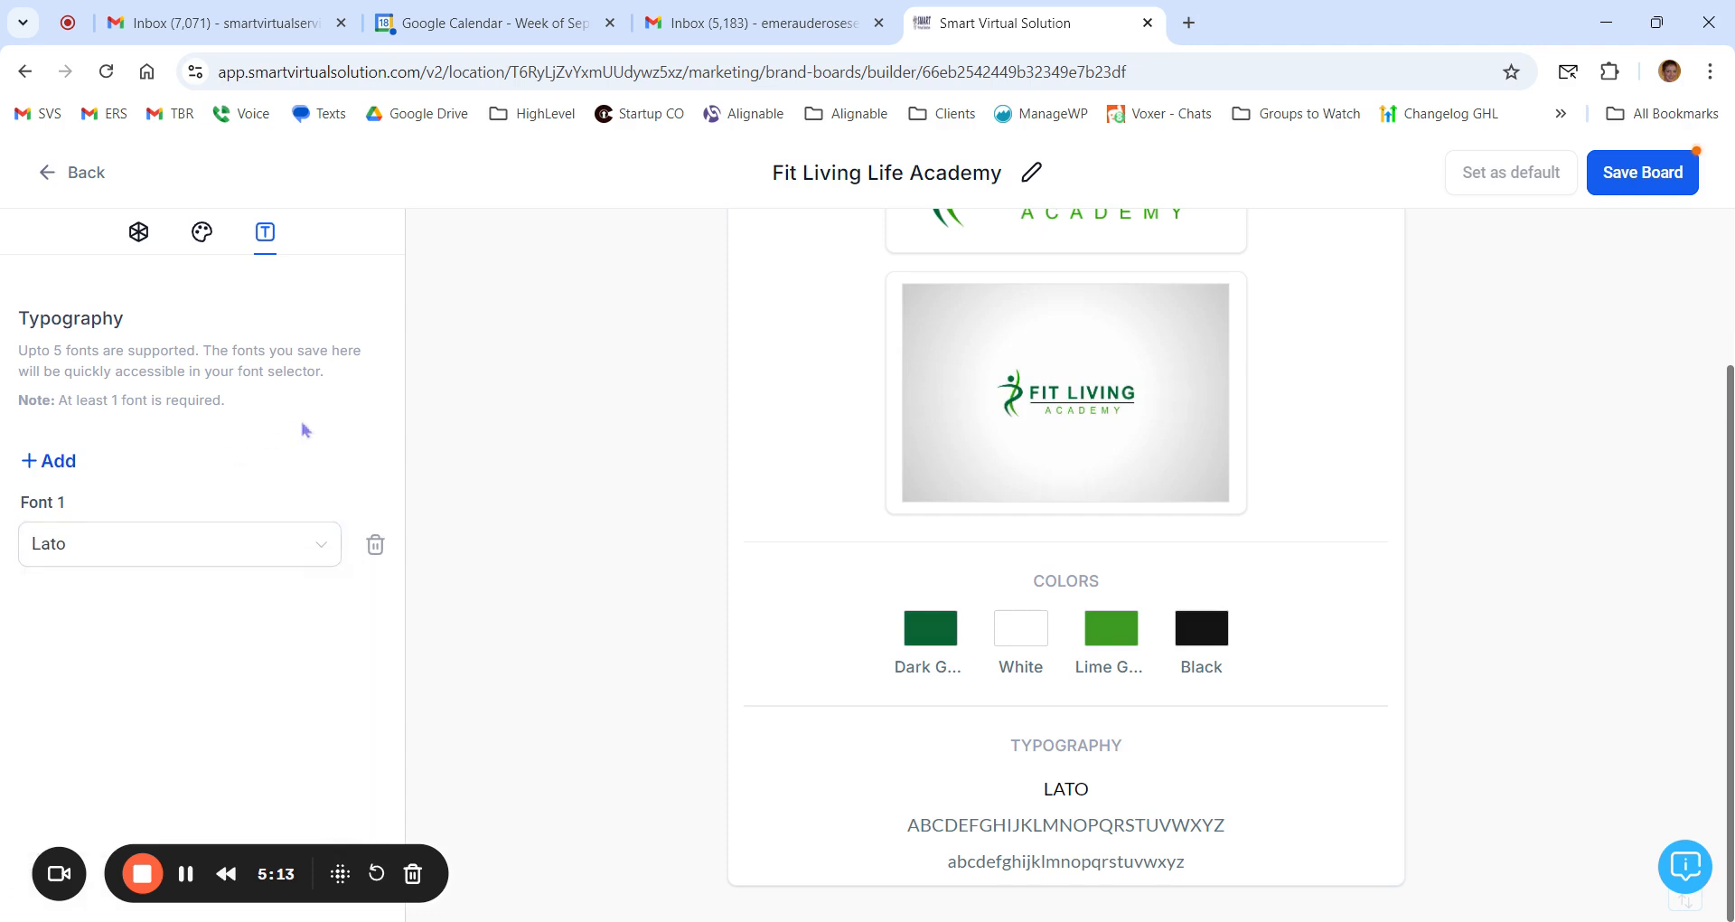
Step: Save the Fit Living Life Academy brand board and return to the list of brand boards
click(1653, 176)
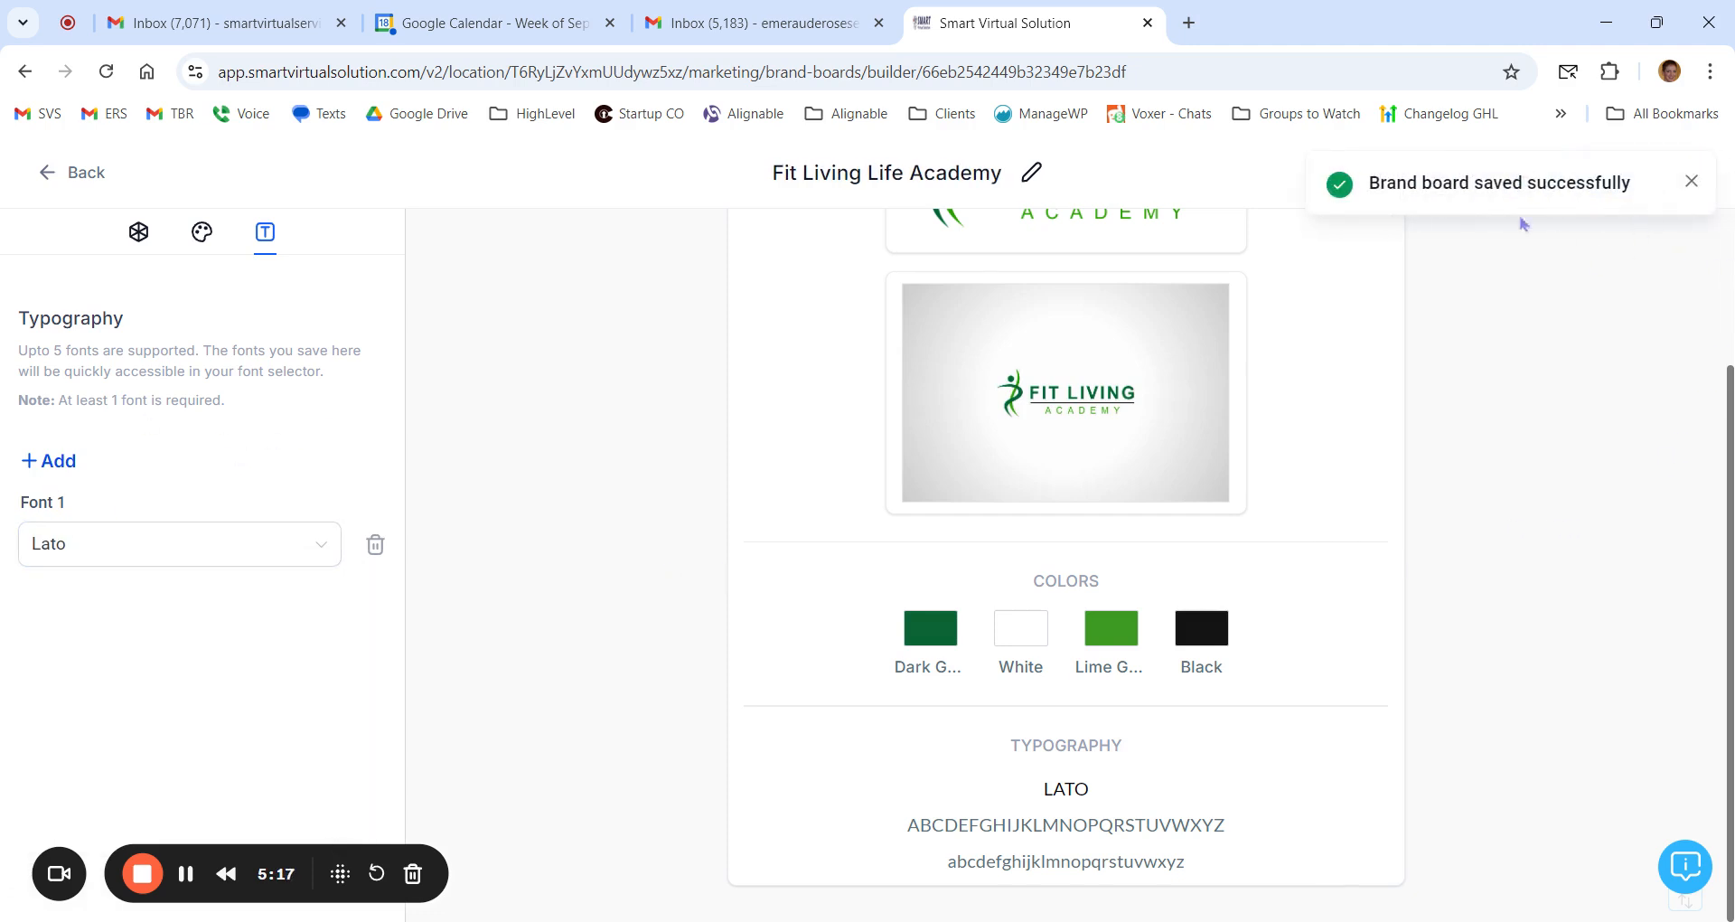
click(1691, 181)
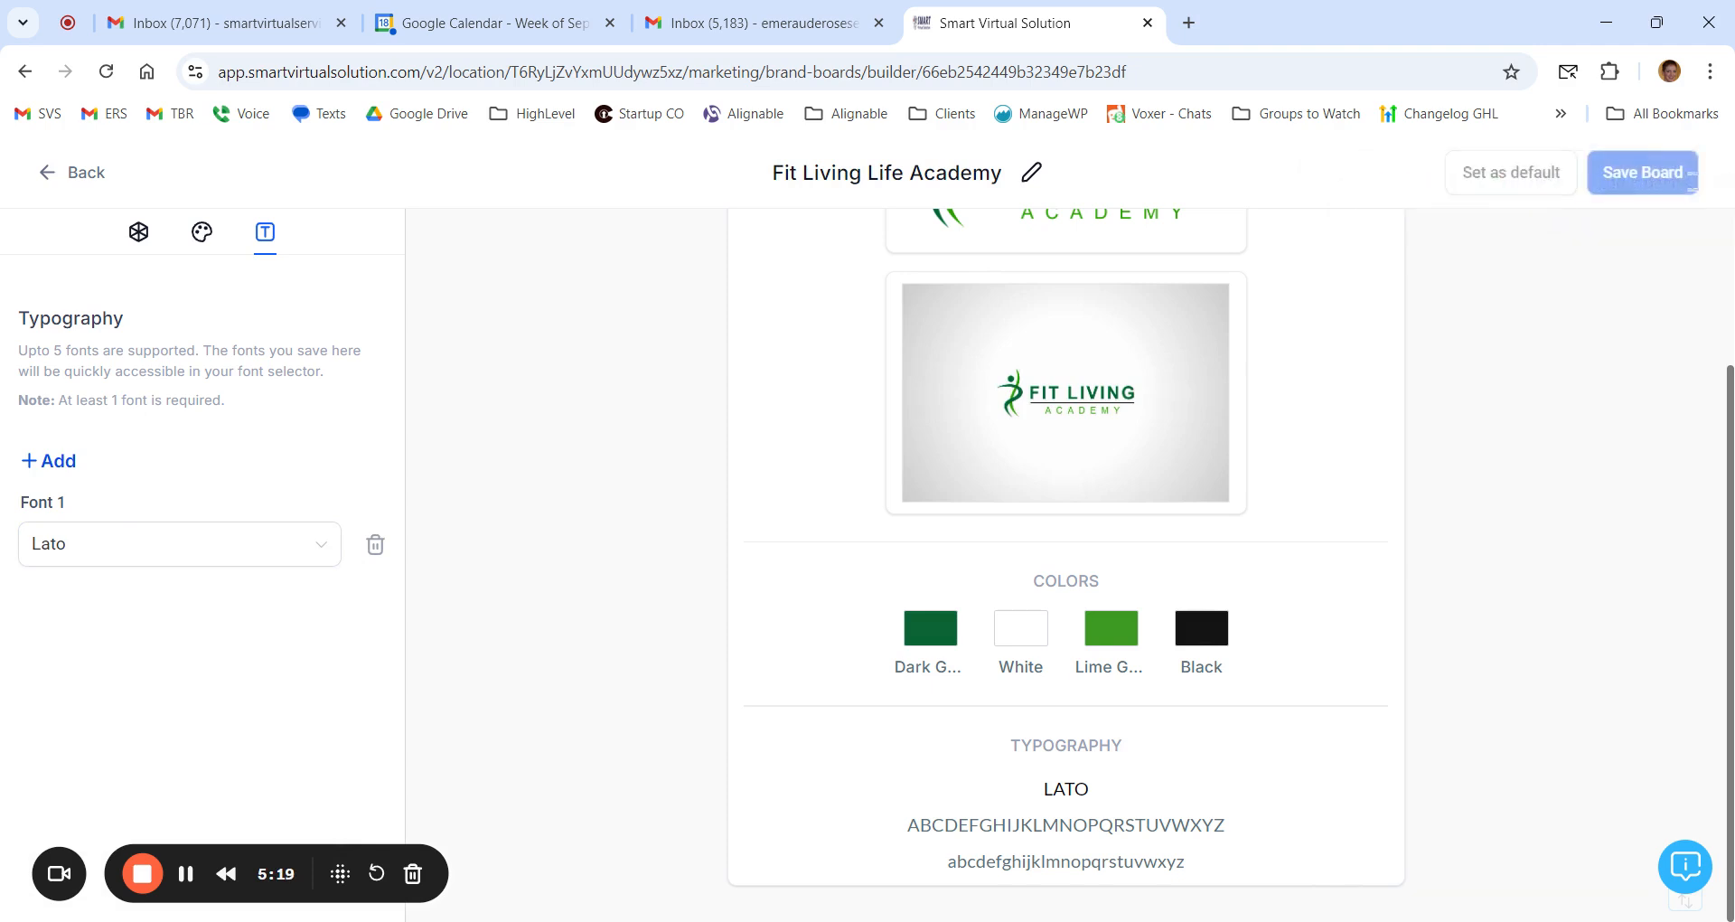
click(73, 173)
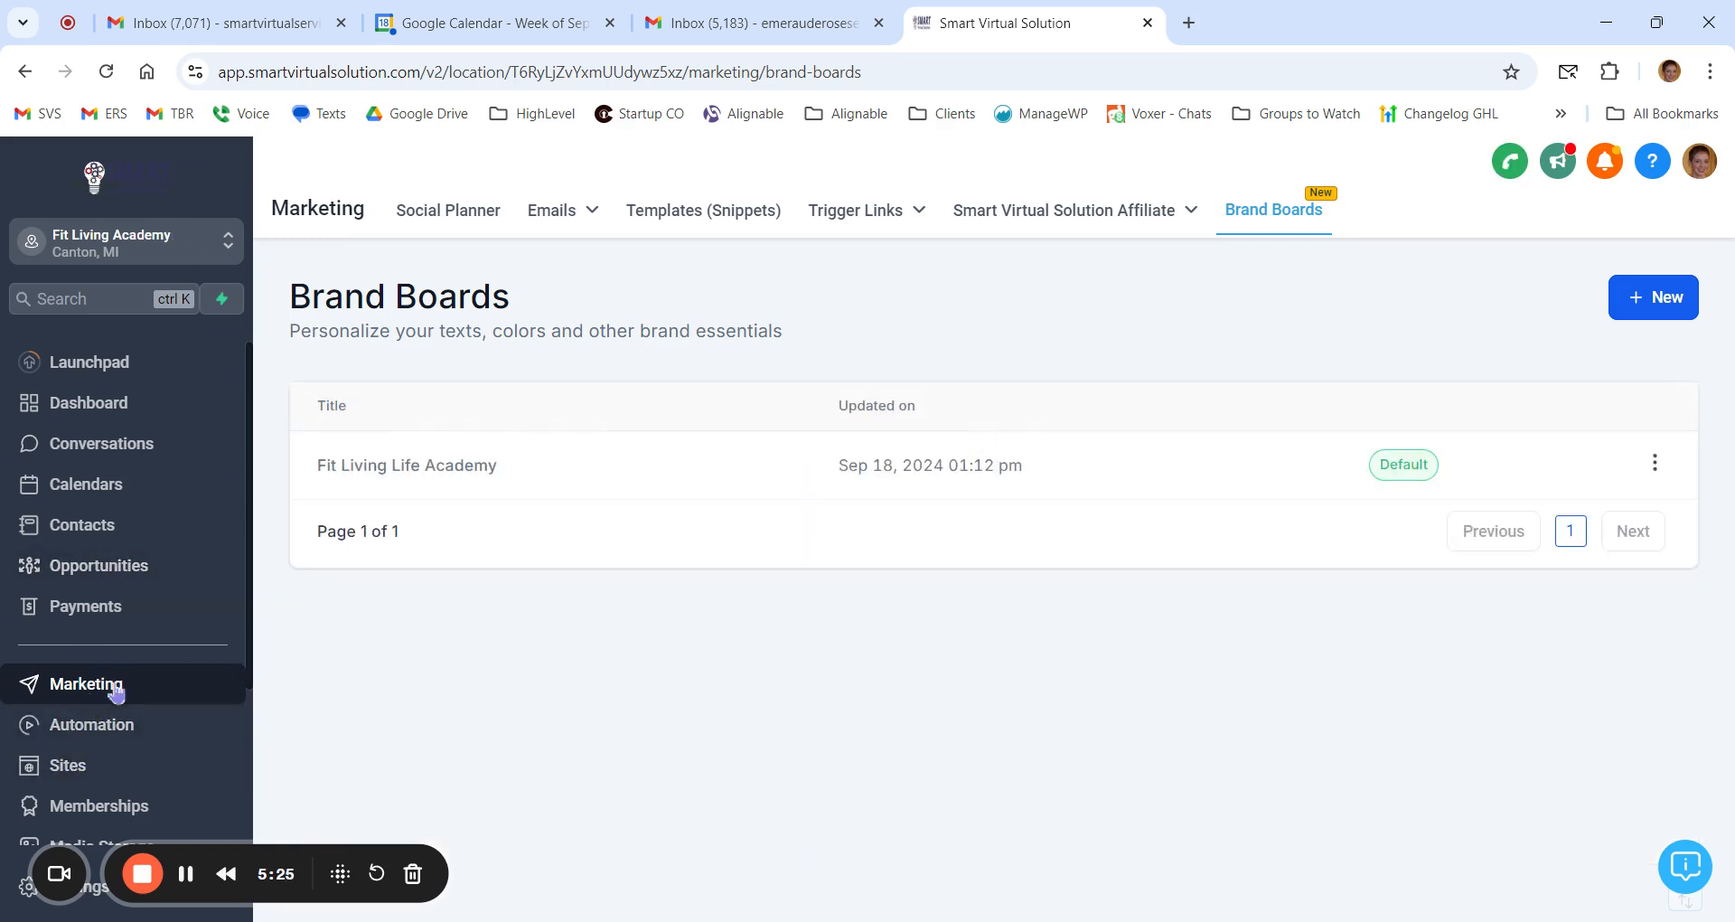
Step: Create a new email campaign from the Blank template using the Design Editor
click(604, 218)
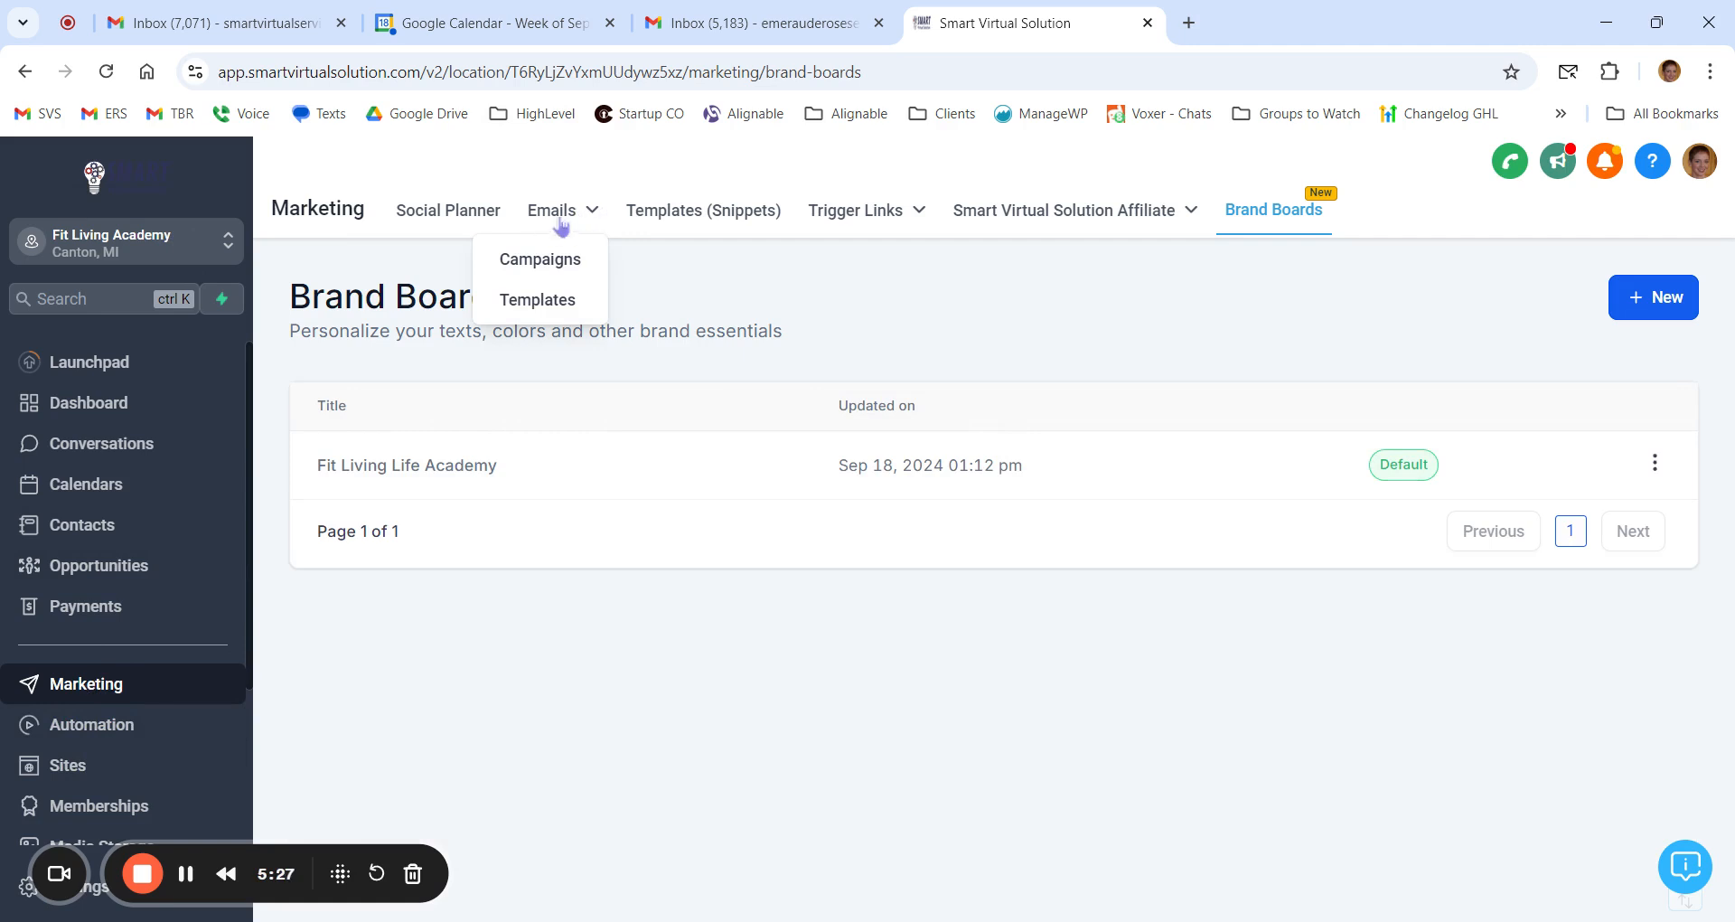
click(539, 265)
click(1573, 307)
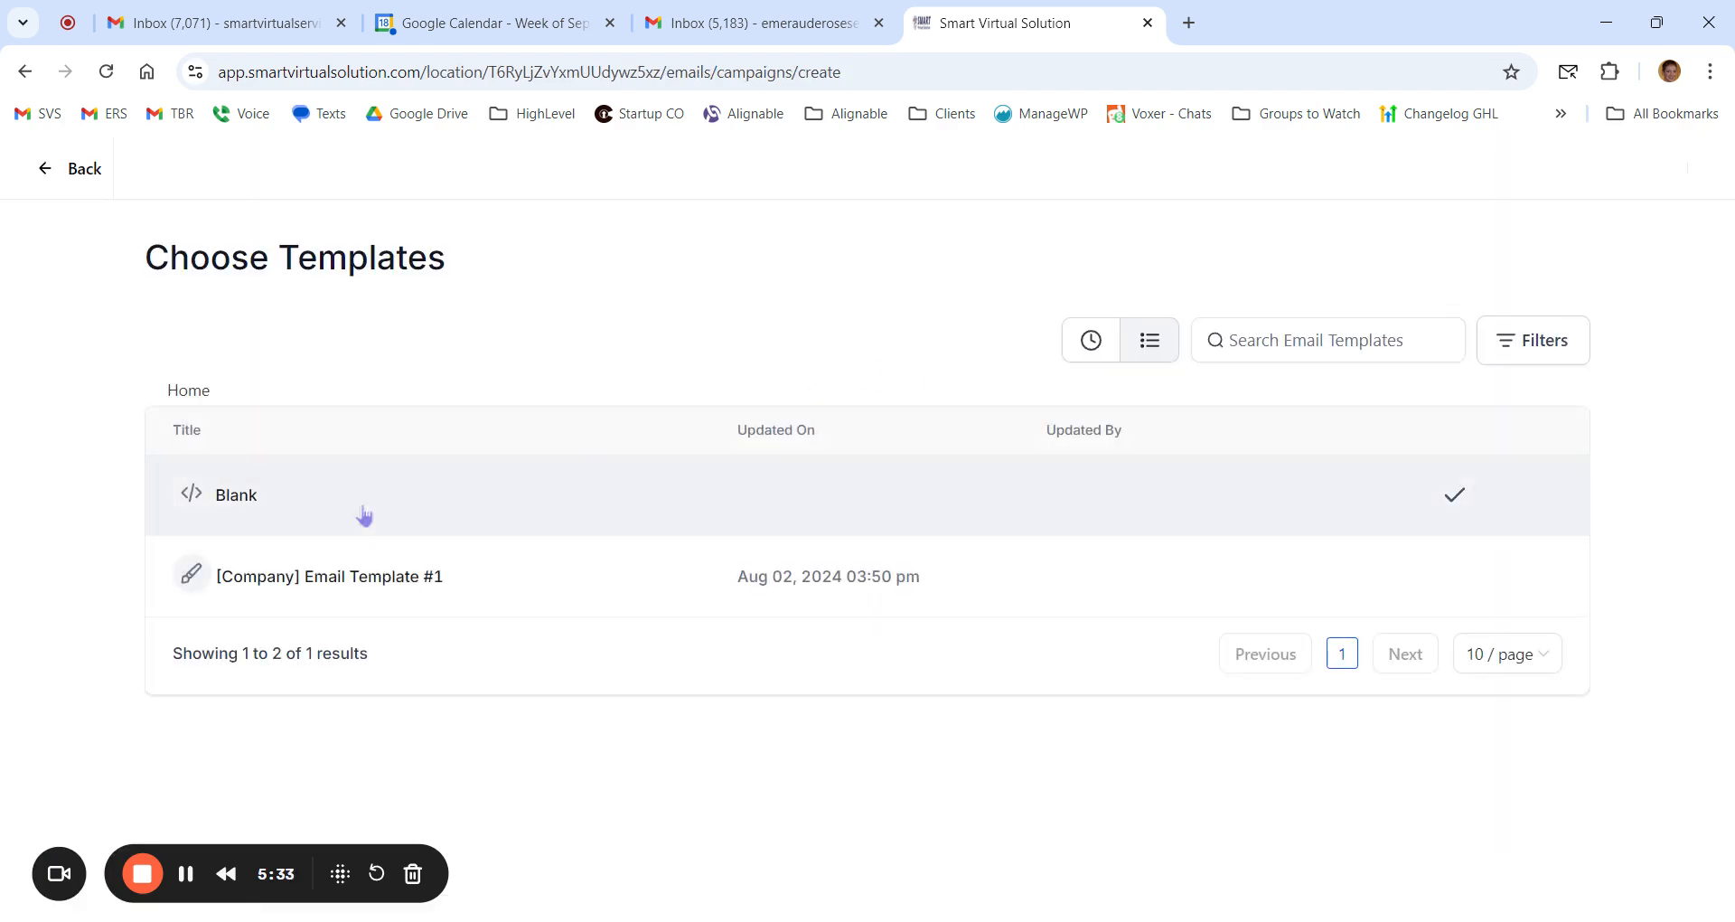
click(231, 497)
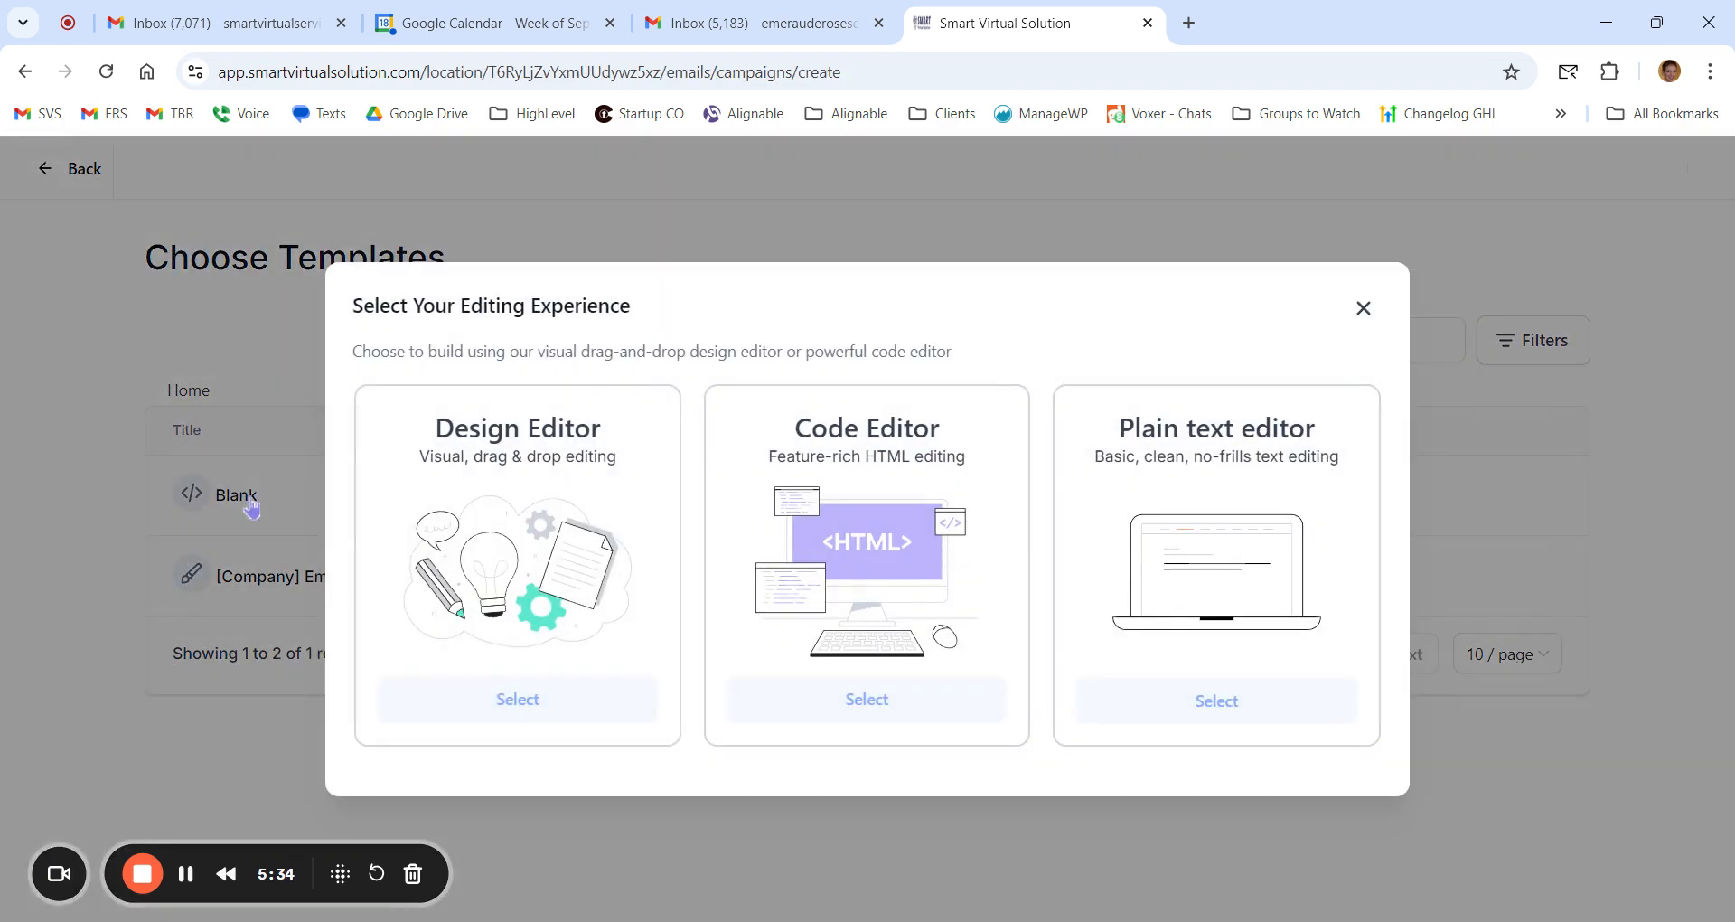
click(528, 712)
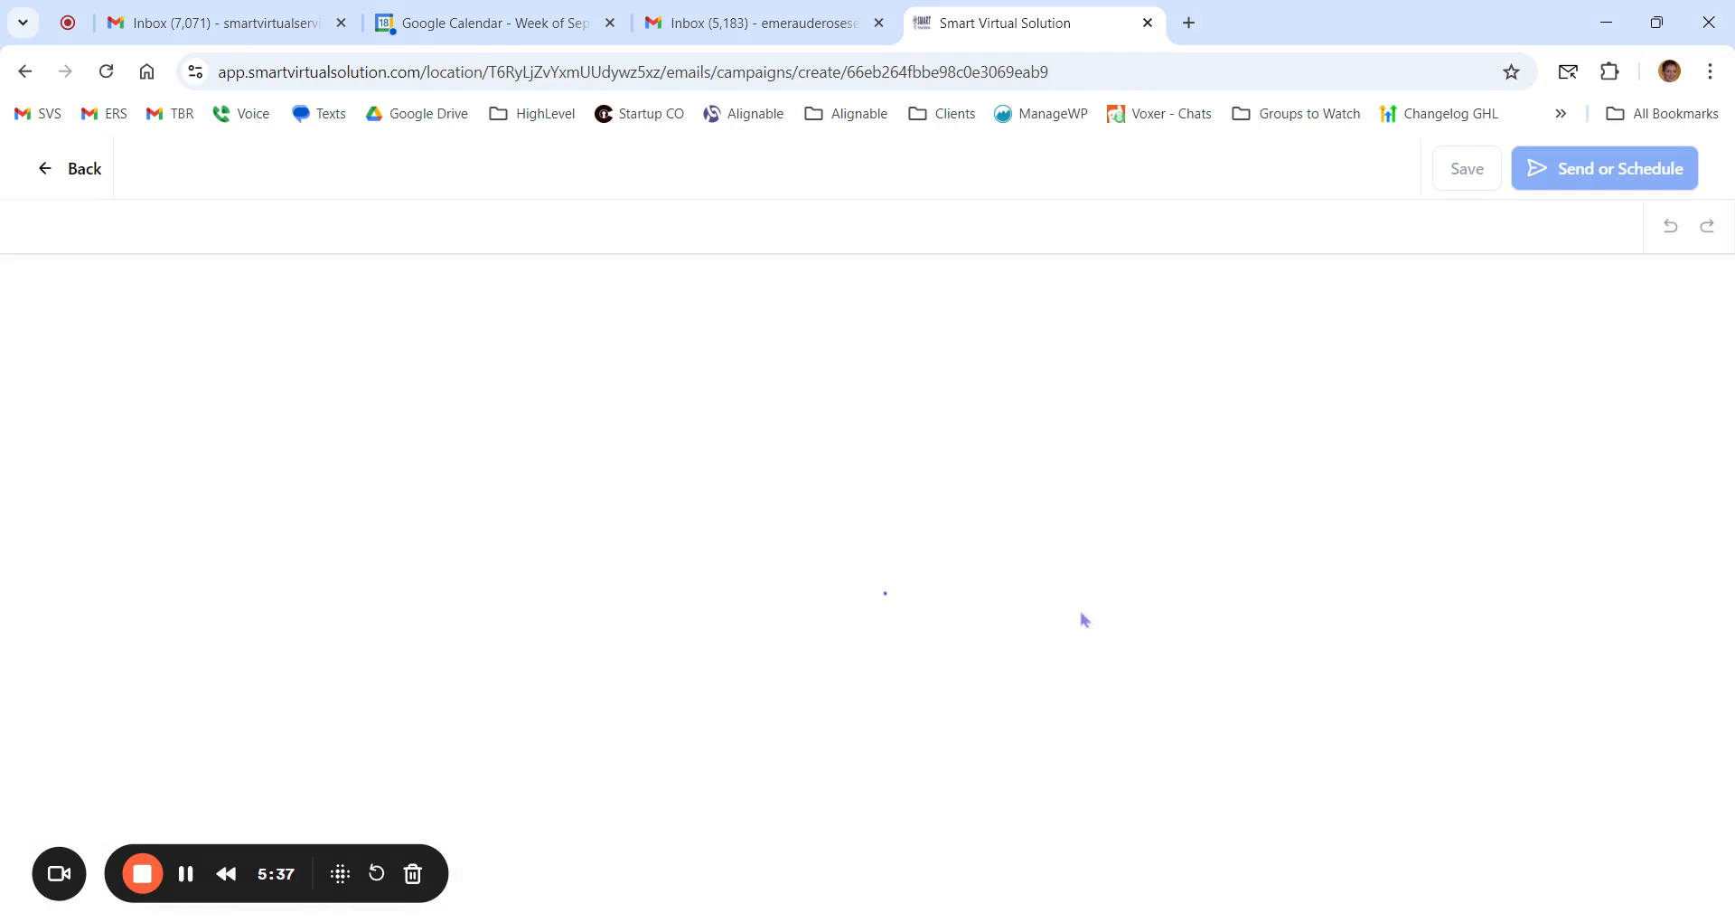
Step: Check the brand colors offered as text color for the "Start from scratch" heading, and leave the email editor
double_click(1030, 415)
triple_click(1030, 416)
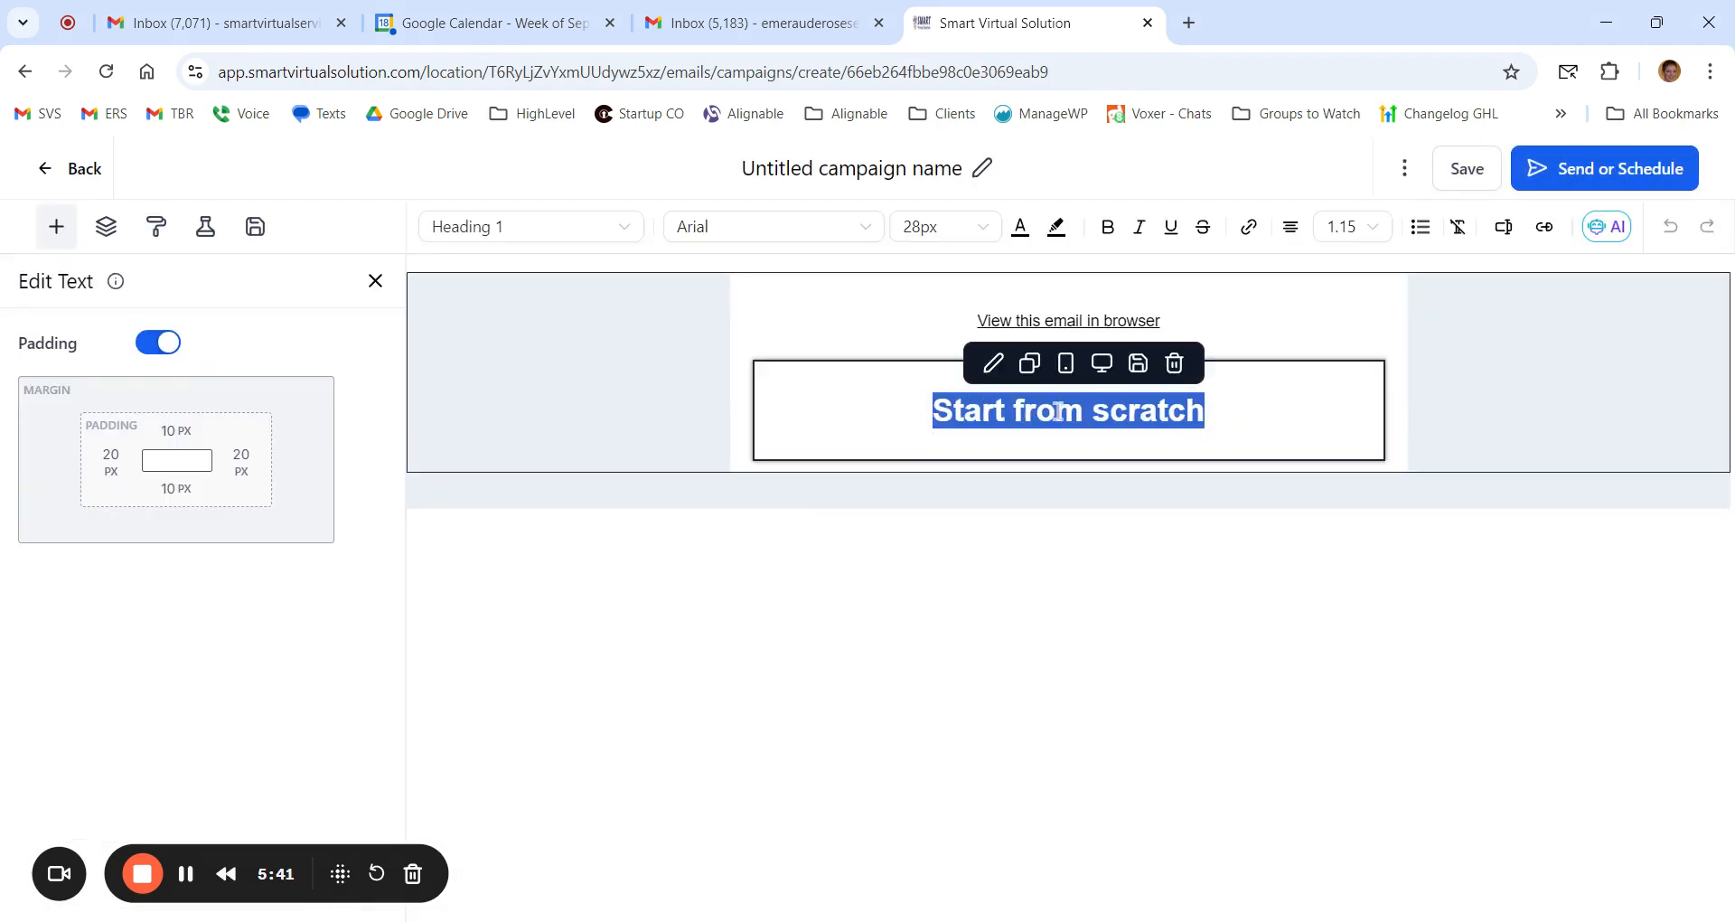
click(1021, 231)
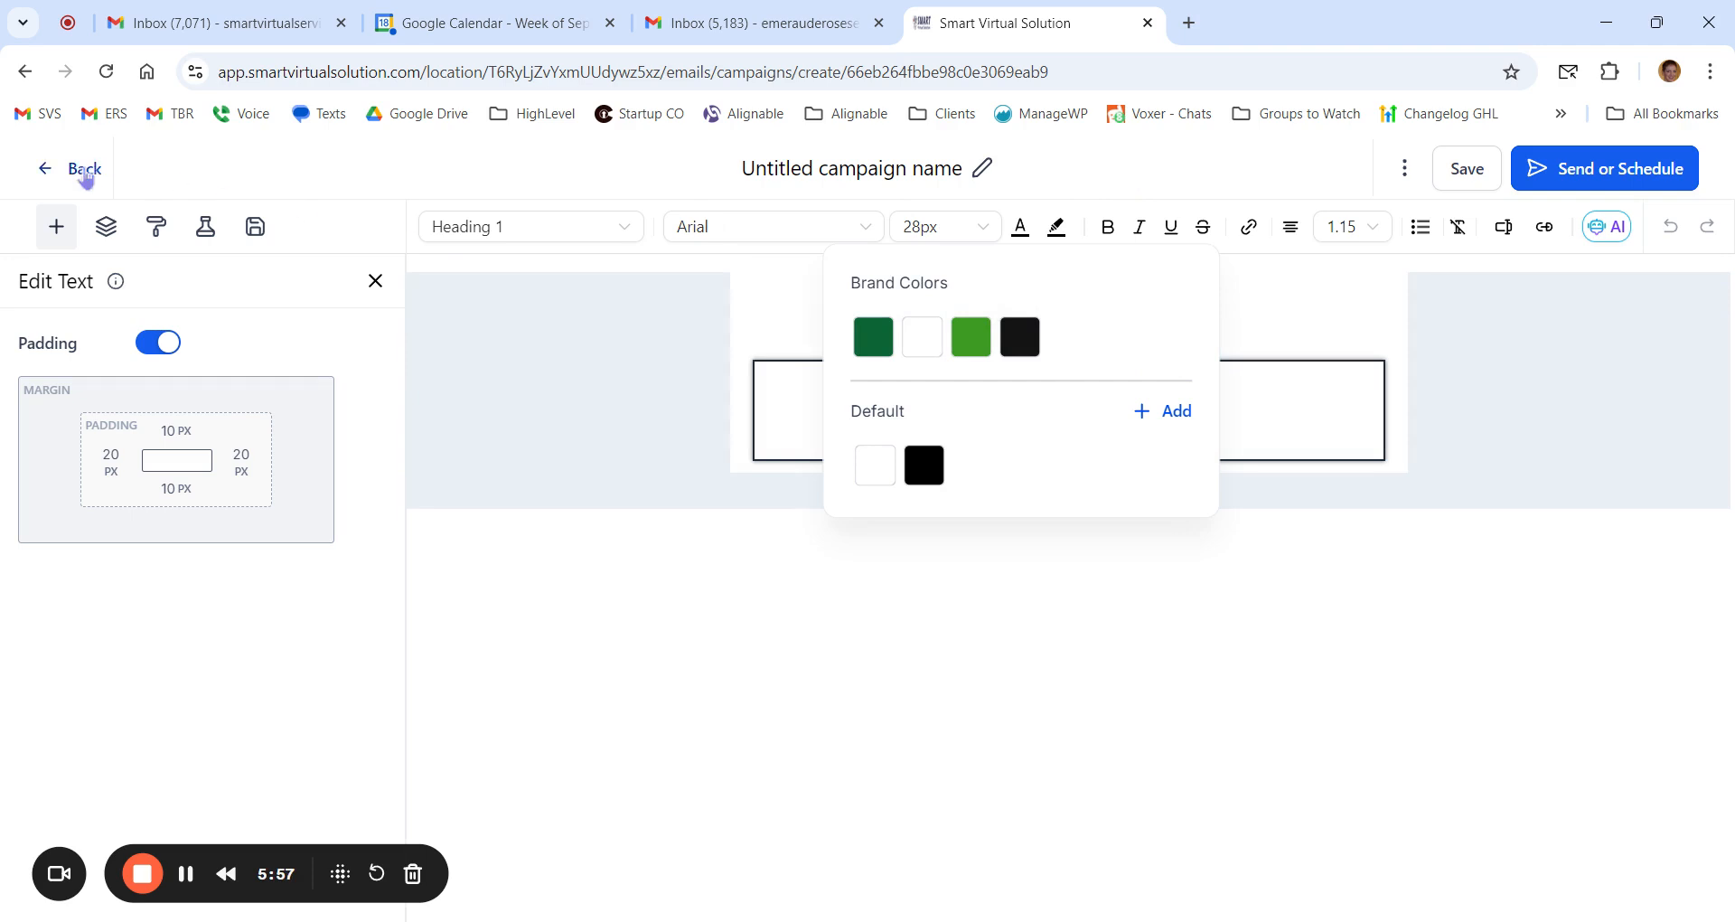
click(84, 174)
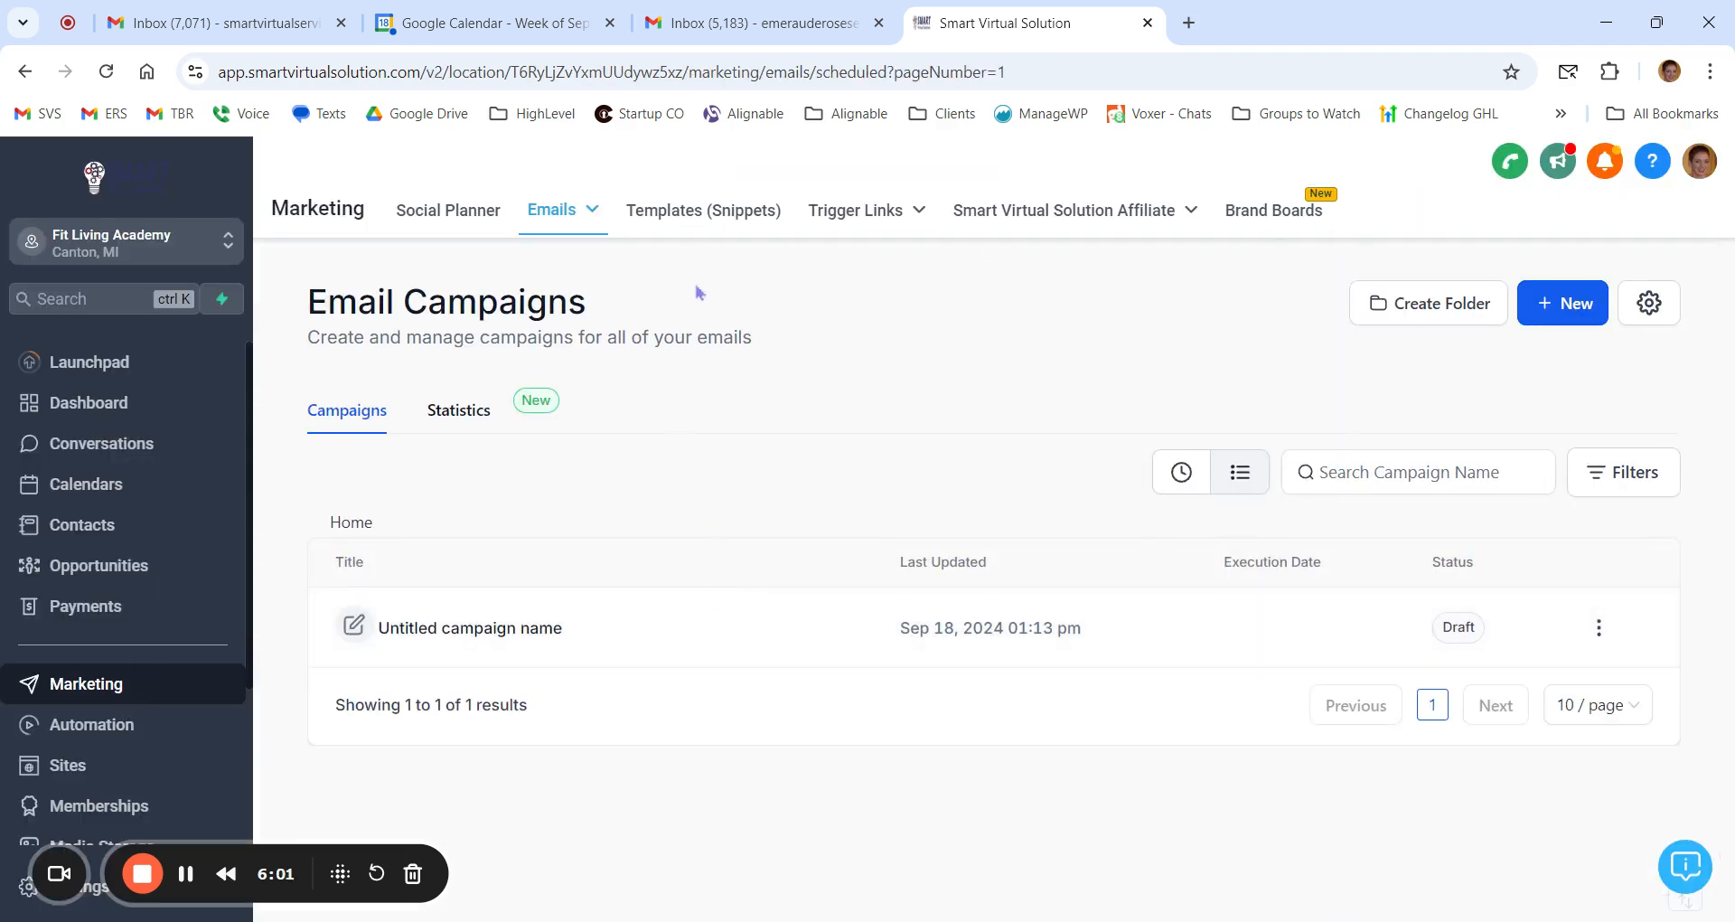
Step: Create a second brand board based on the Elements style
click(1295, 222)
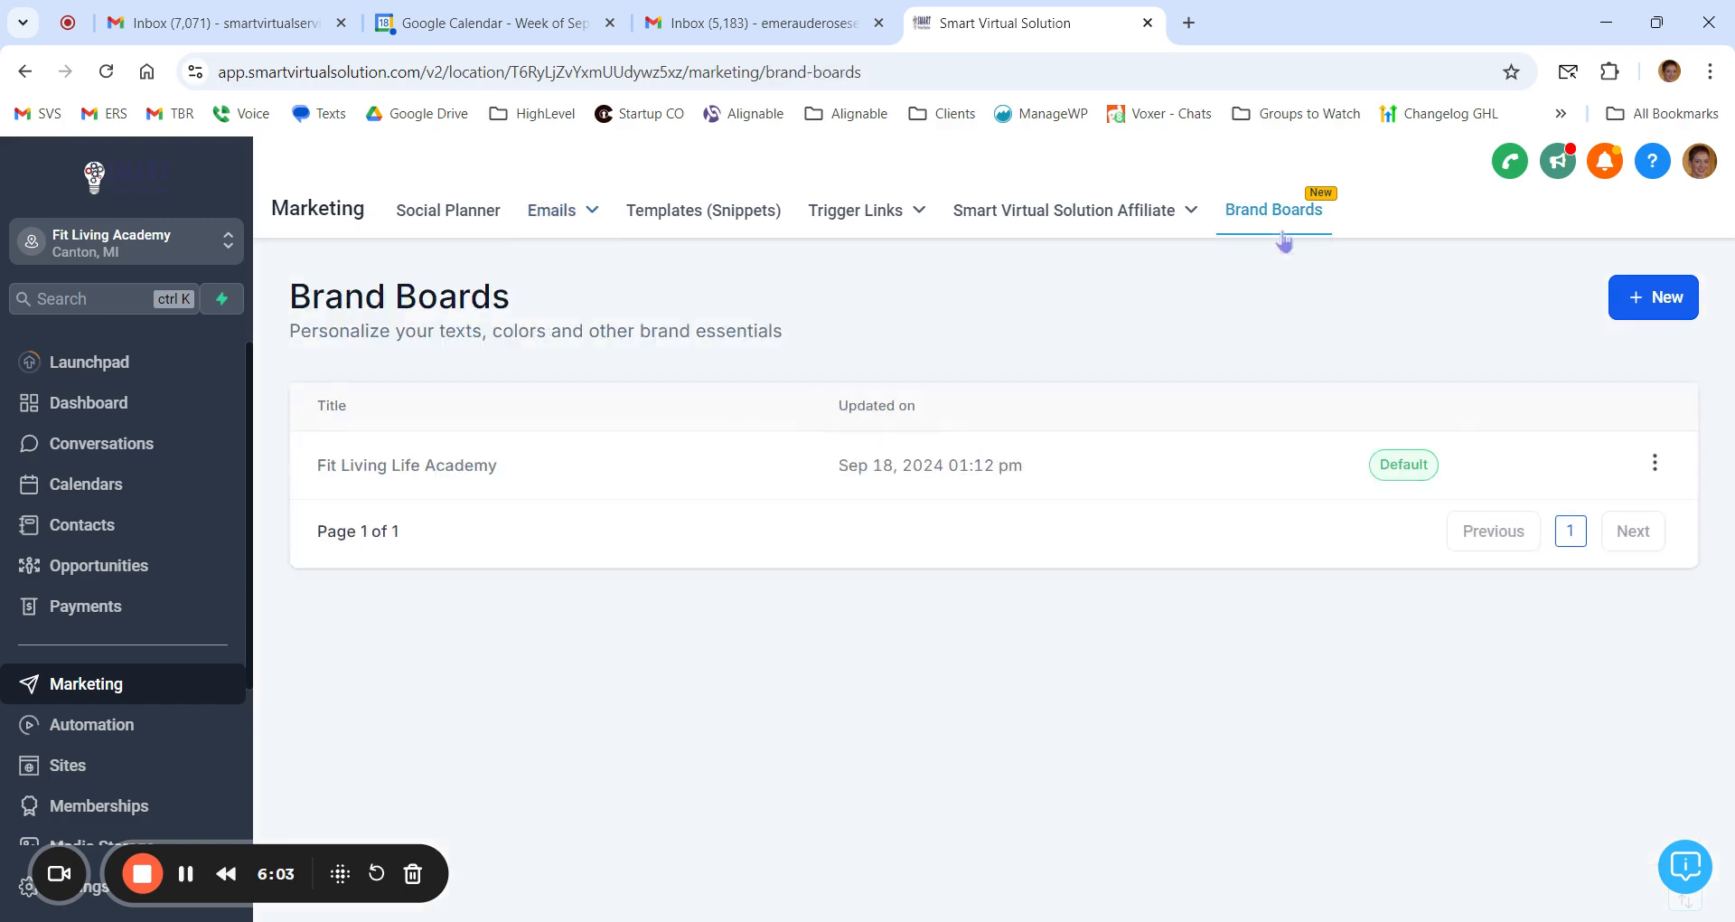
click(1663, 324)
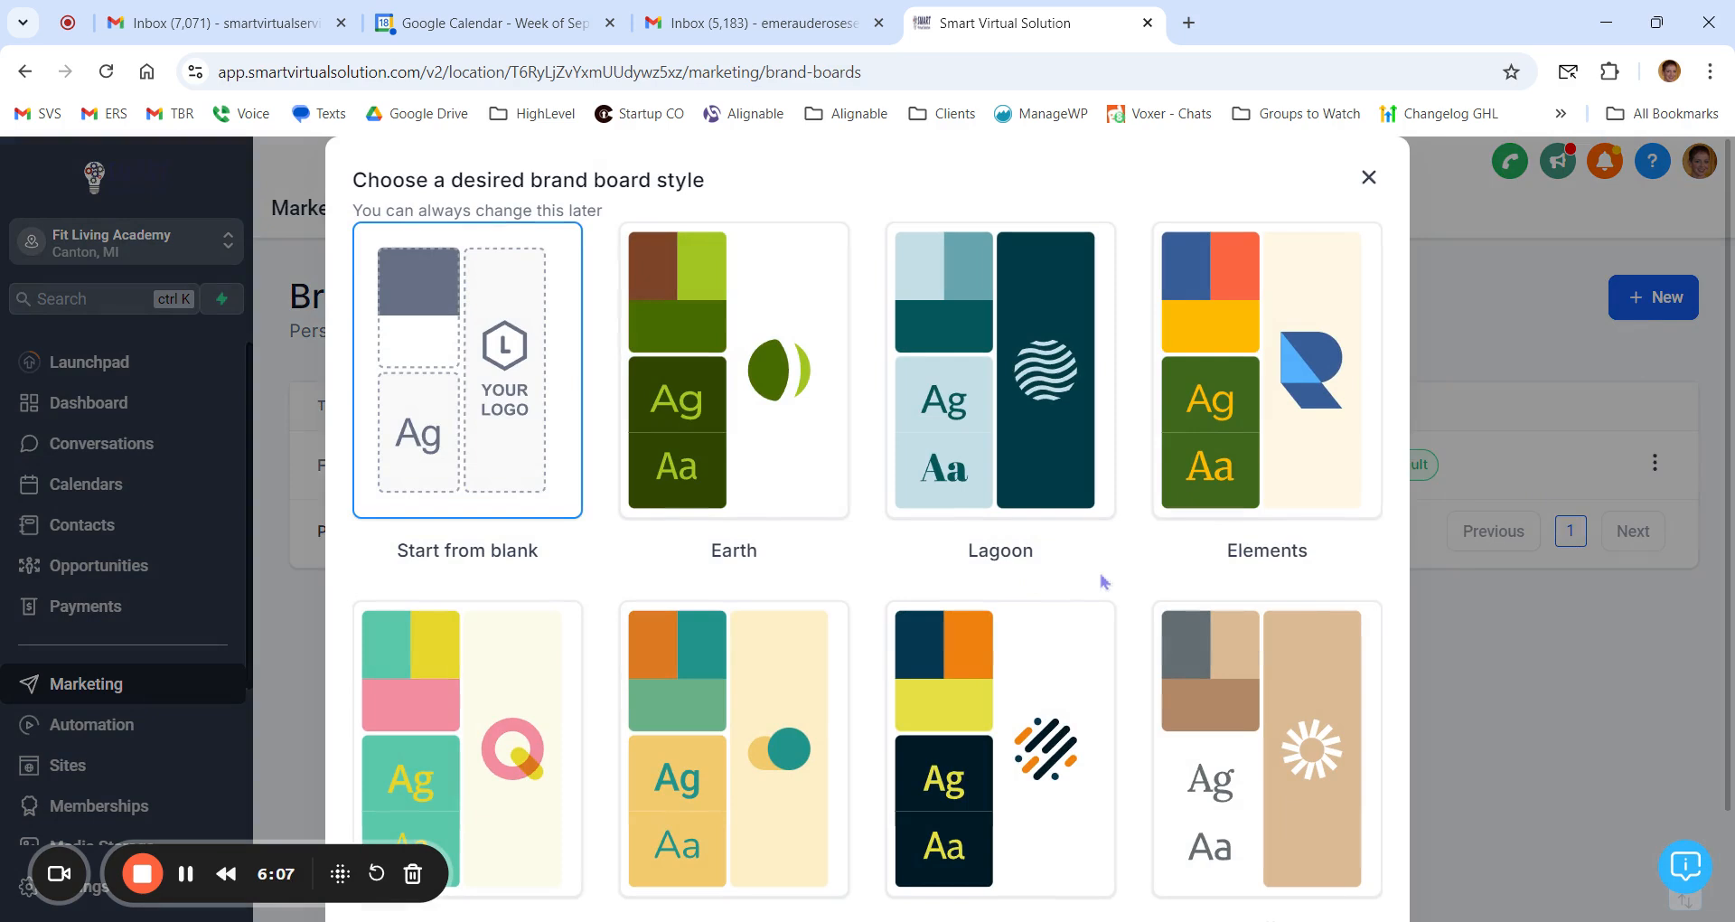
click(1277, 415)
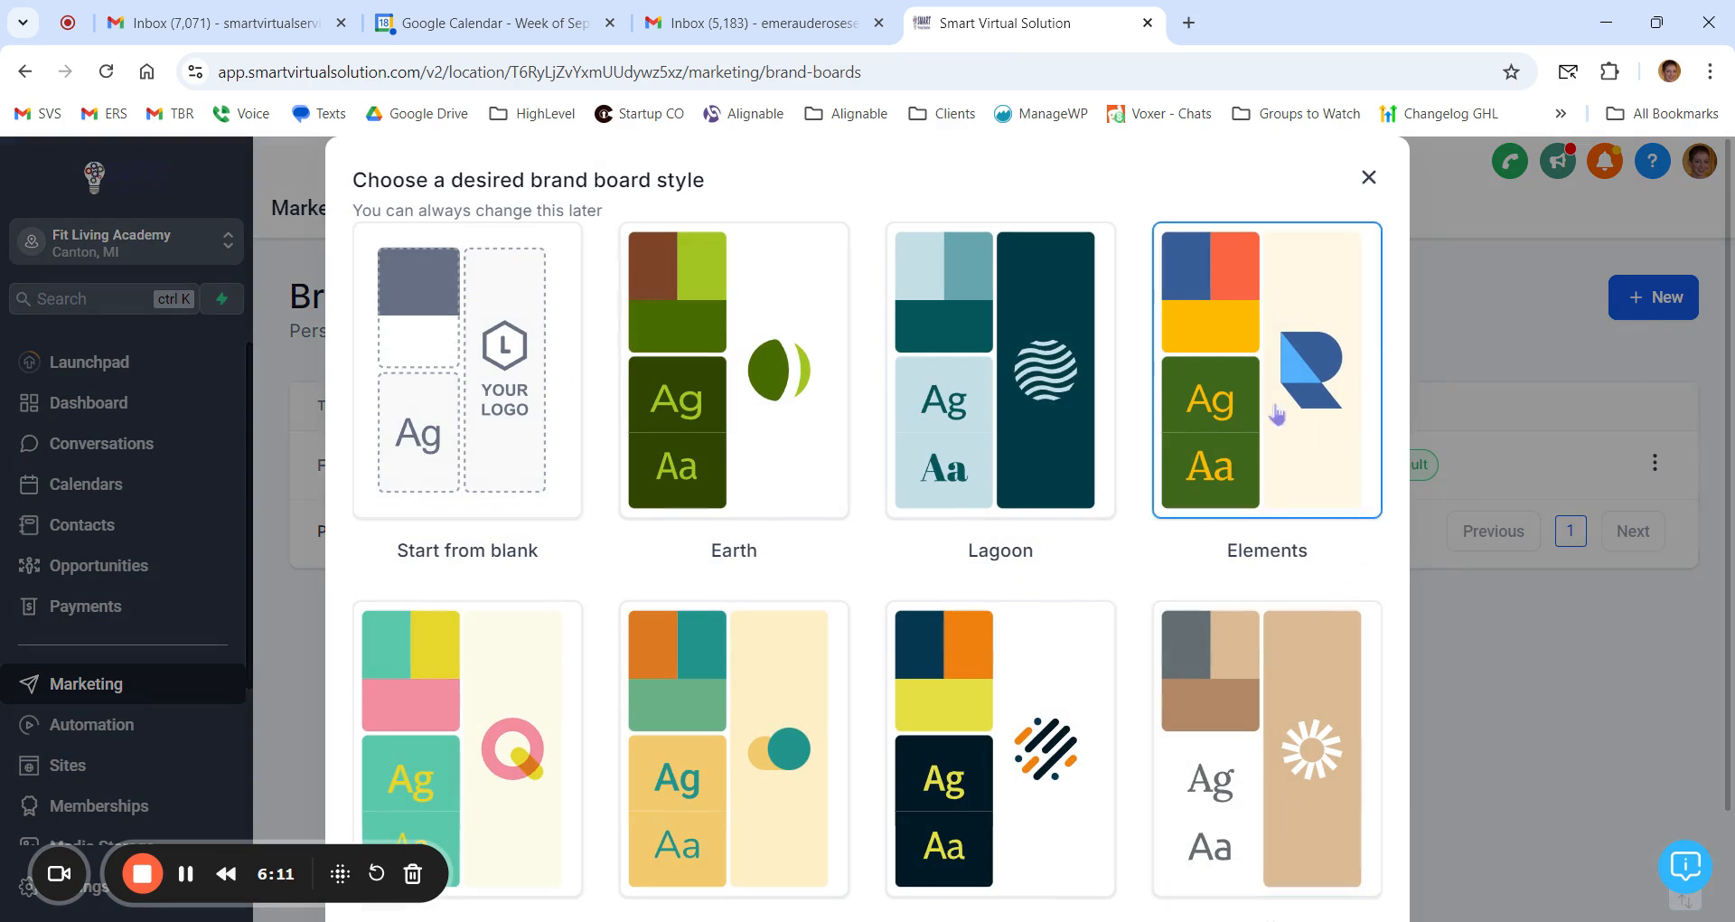
scroll(1284, 379, down, 2)
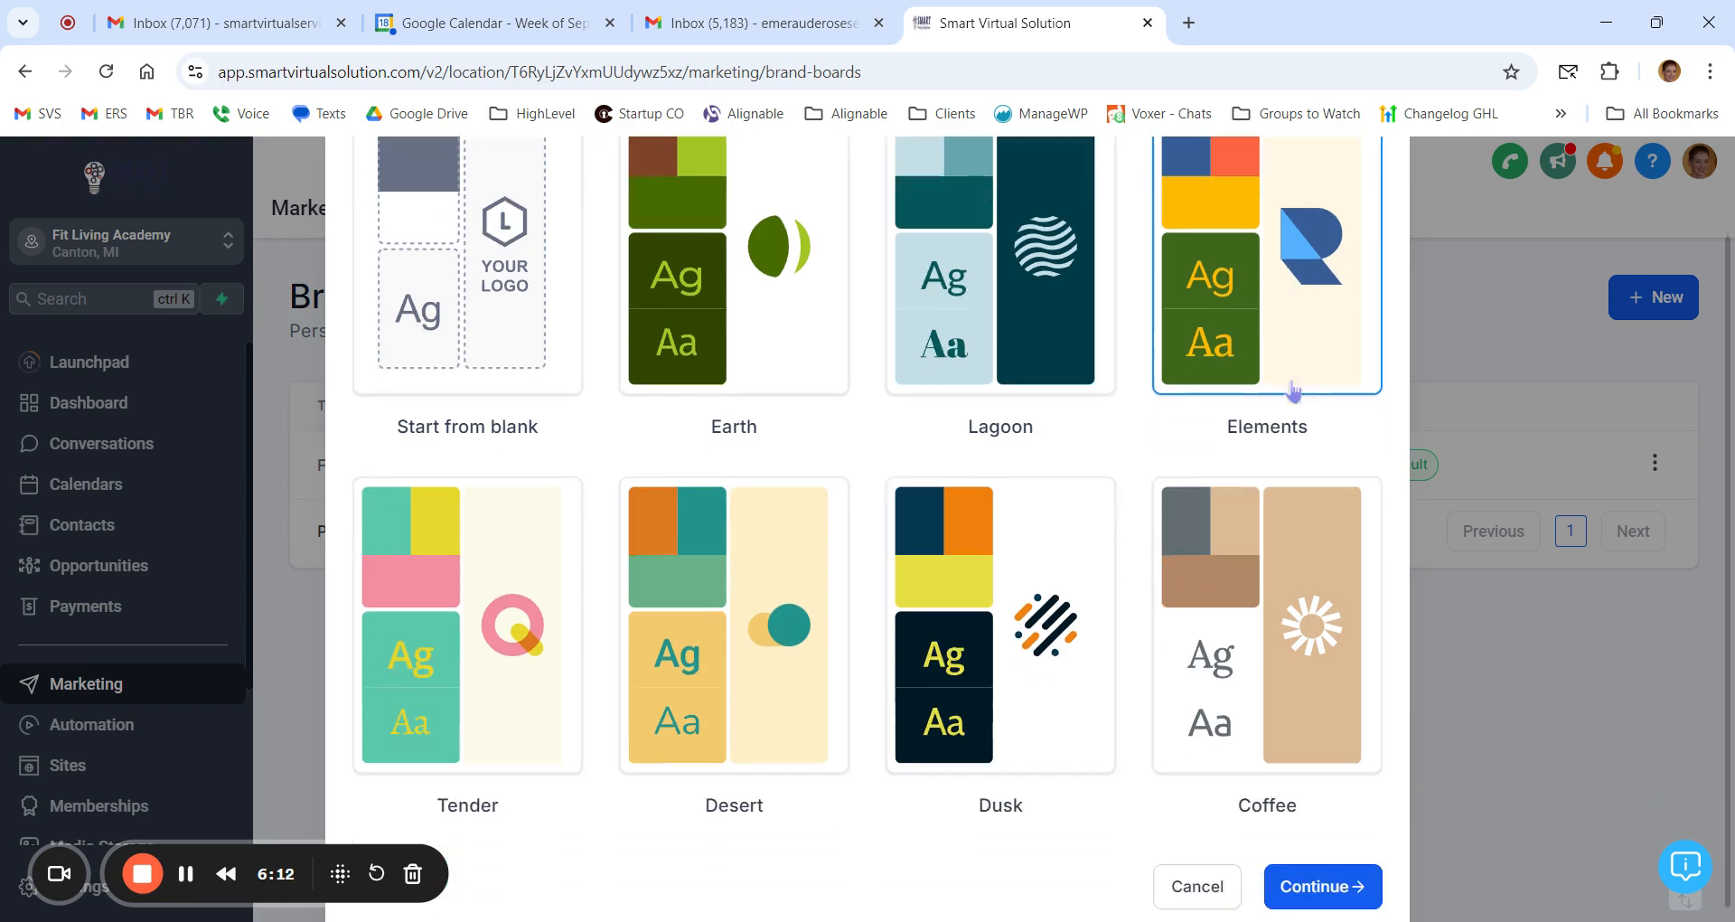
click(1333, 873)
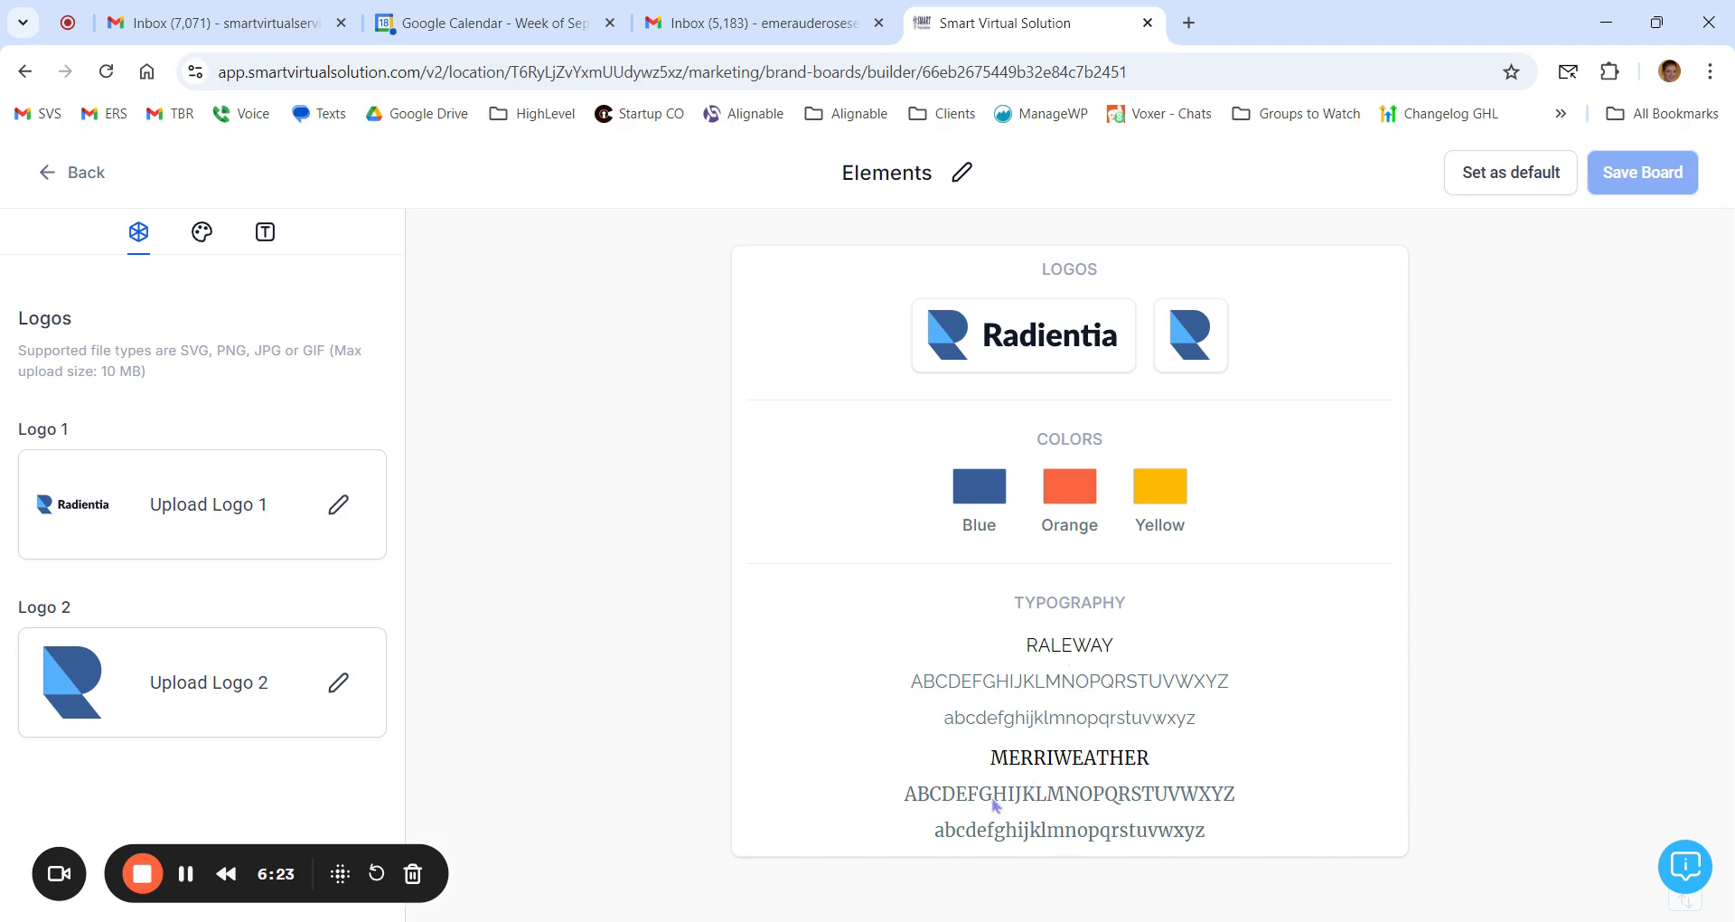
Step: Rename the Elements brand board as Testing Brand, save it and return to the list of brand boards
double_click(902, 171)
text(T)
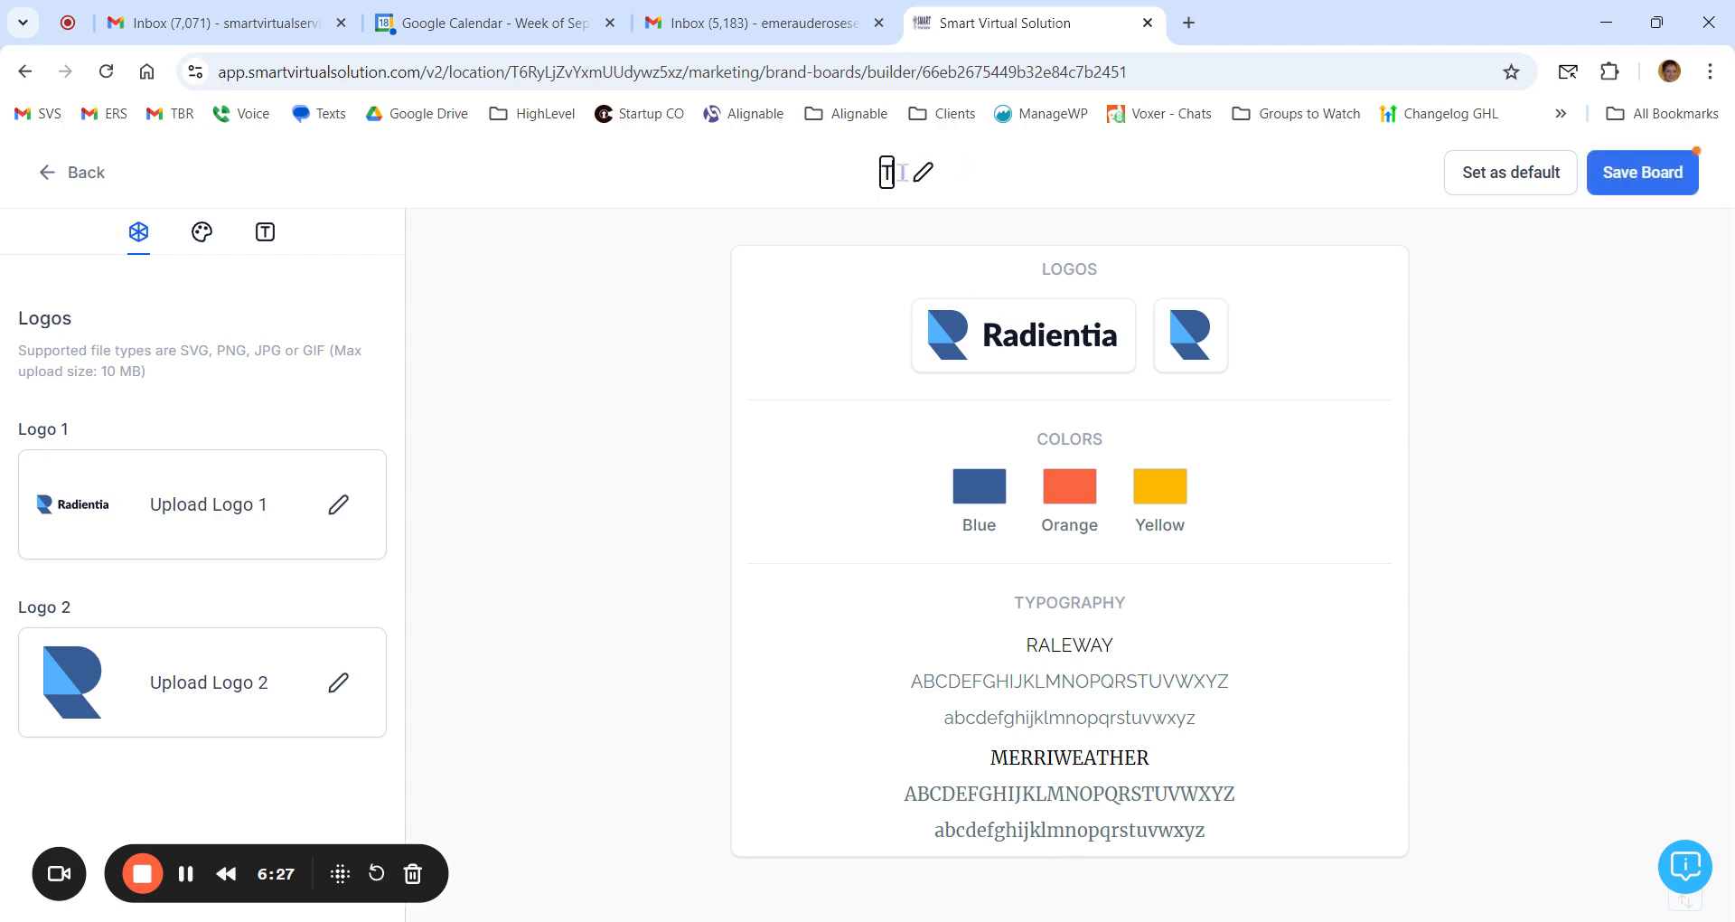
text(esting Brand)
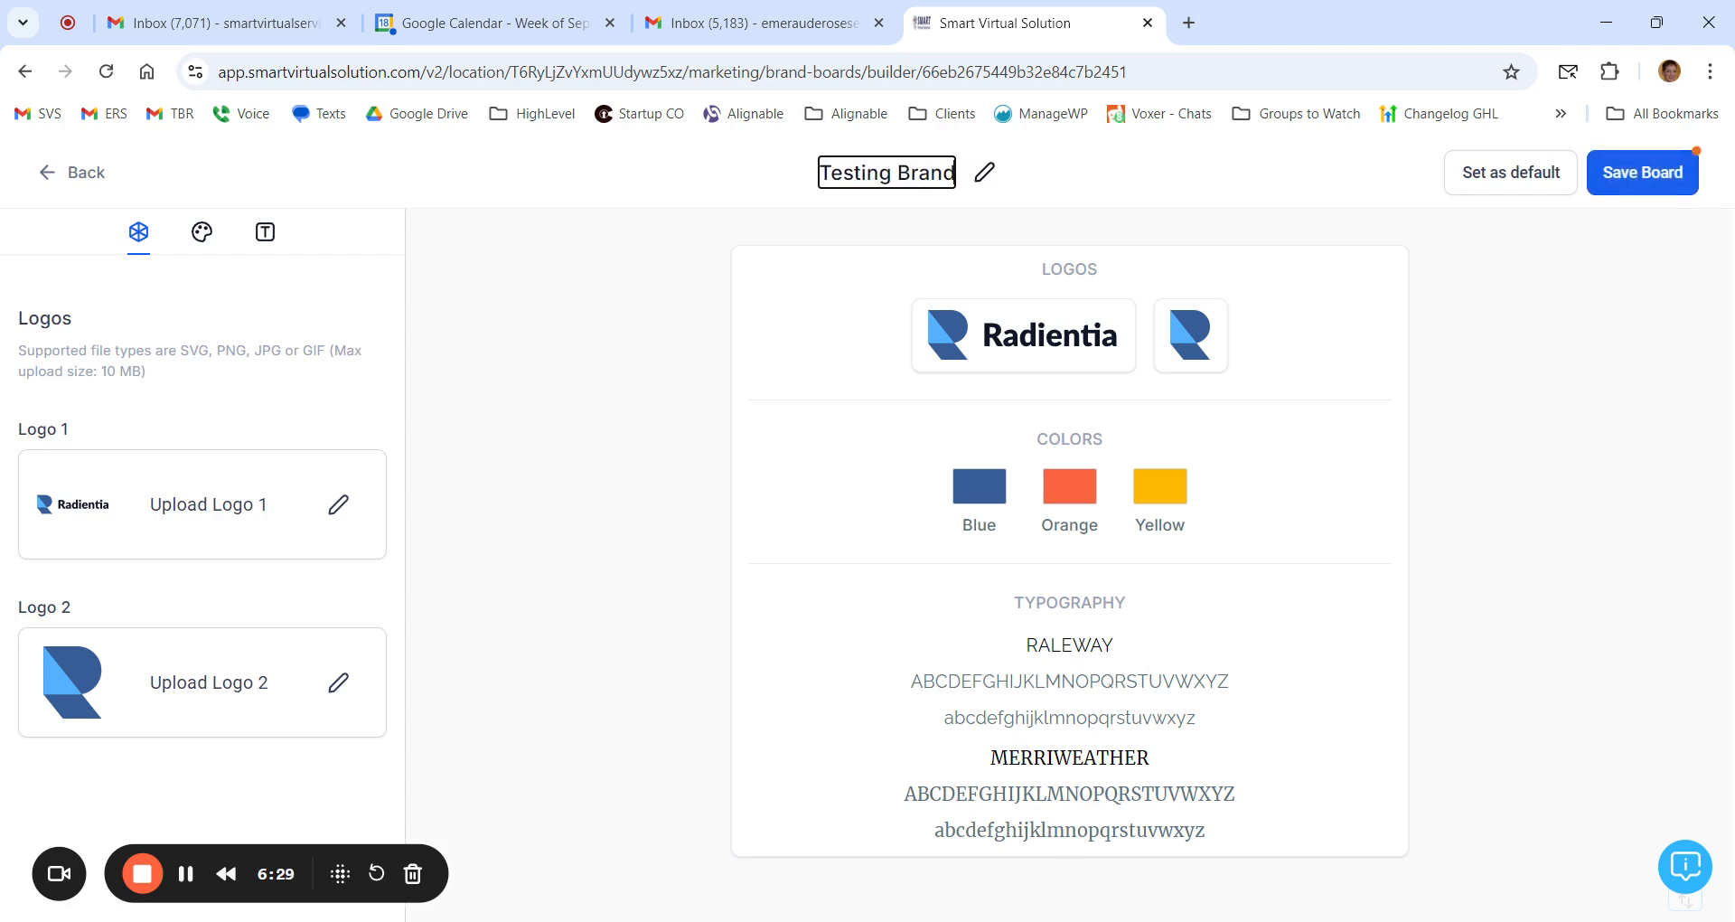
click(1642, 173)
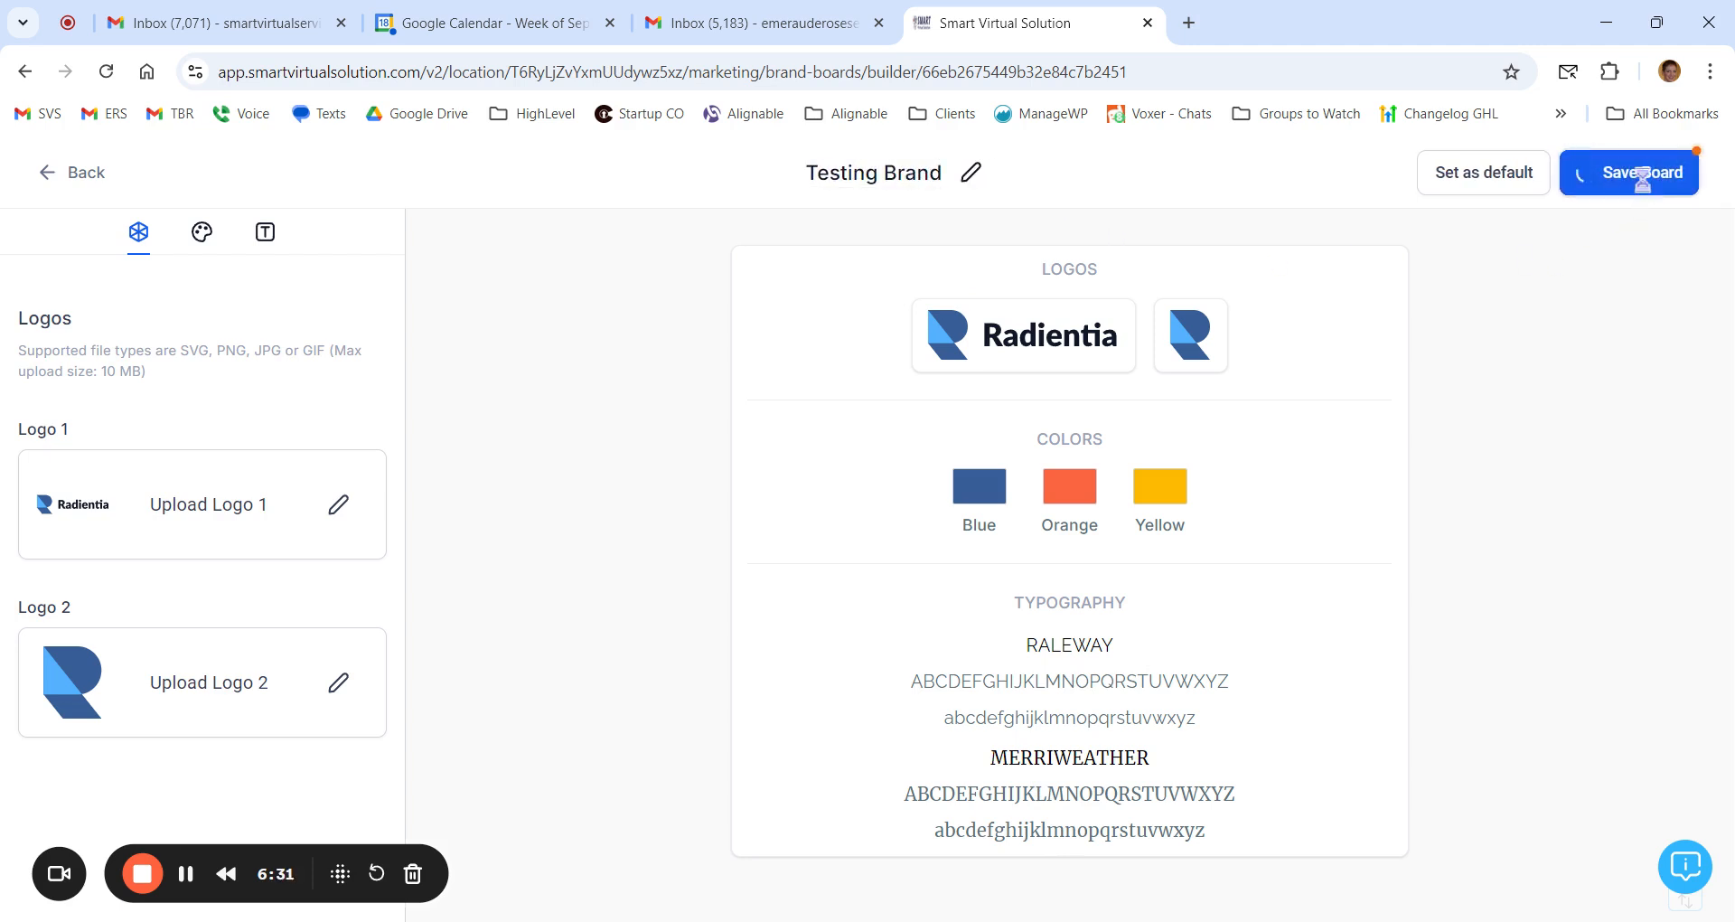
click(90, 171)
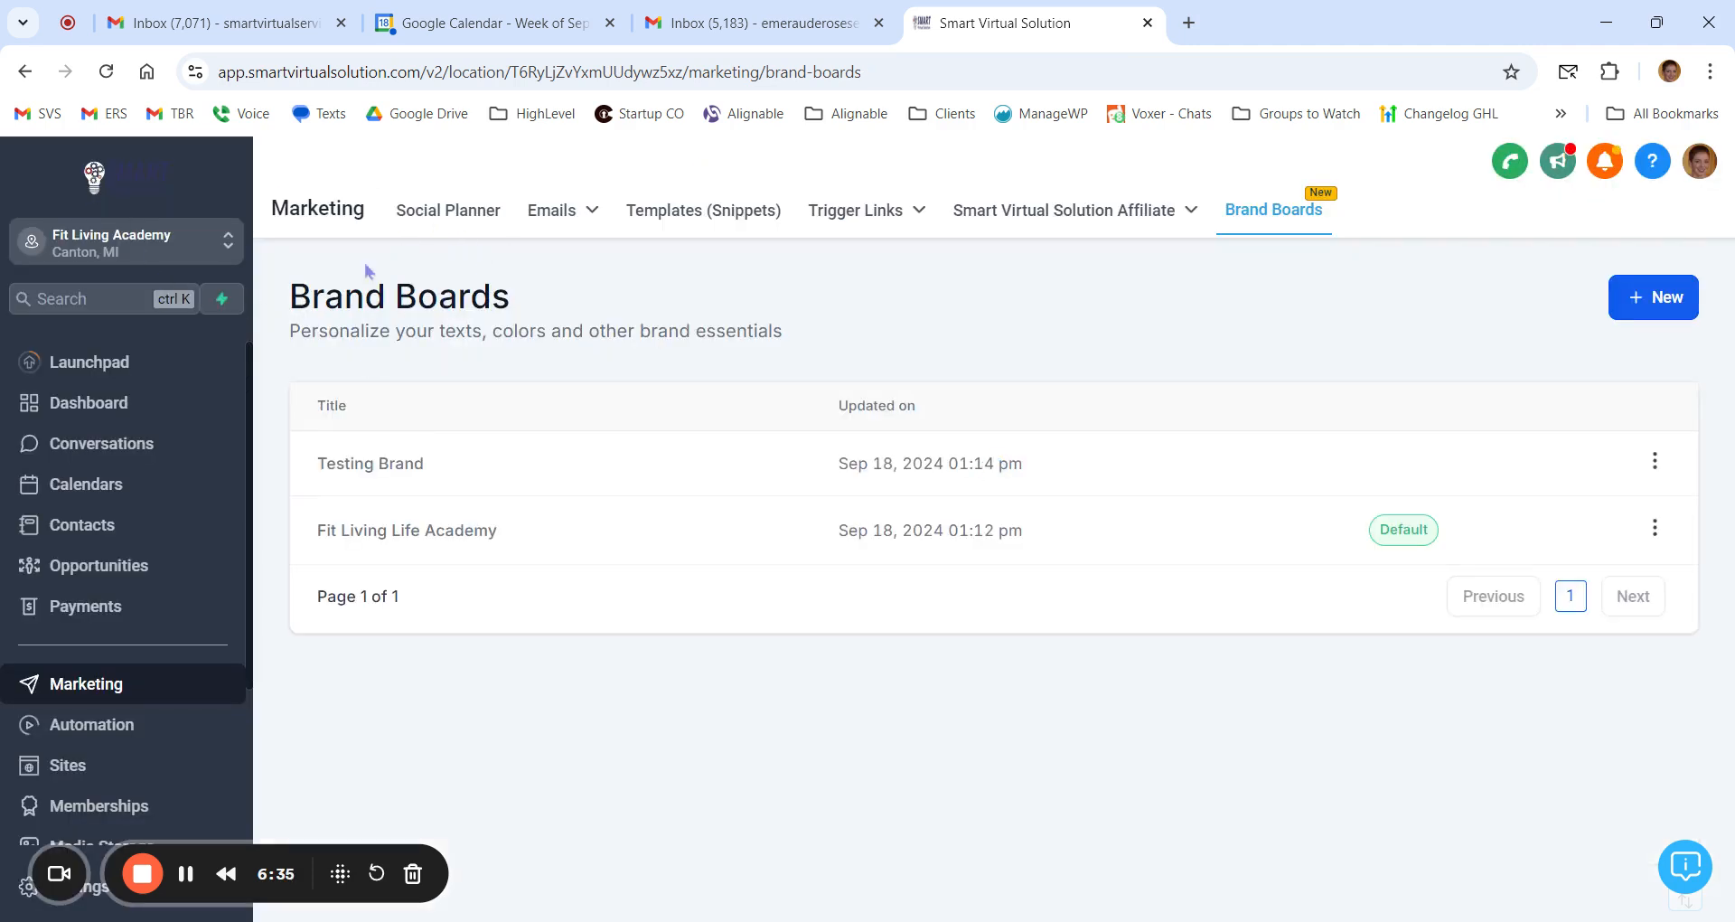
Step: Reopen the untitled draft email campaign and examine which brand board's colors are offered for its heading text
click(567, 213)
click(540, 260)
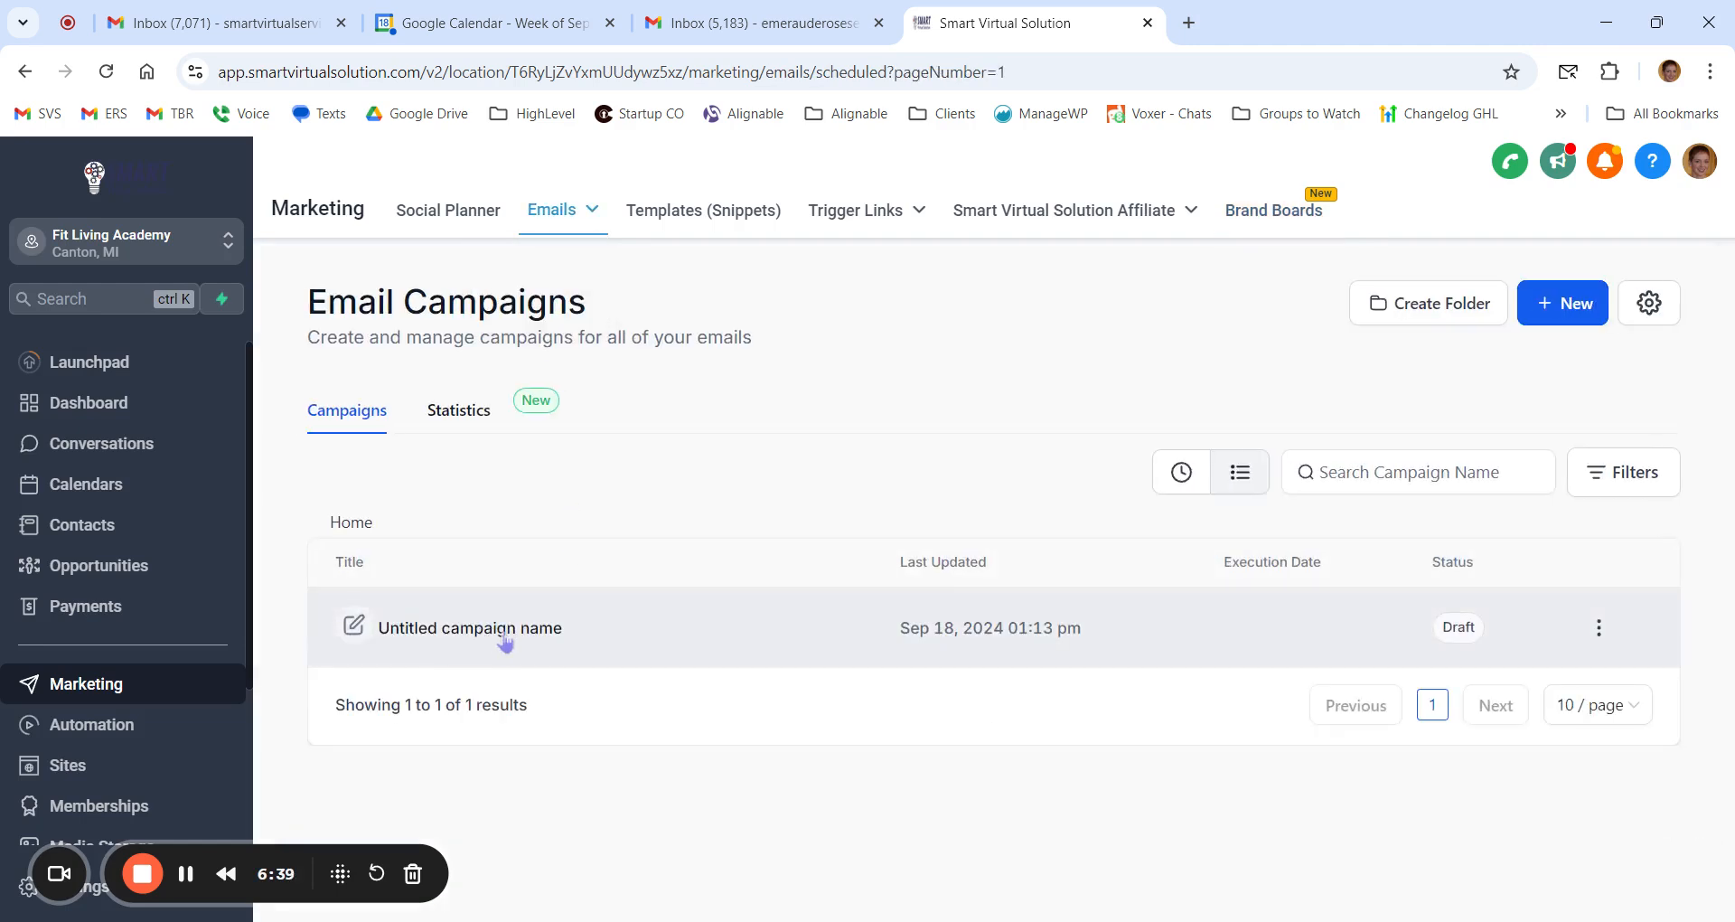
click(504, 637)
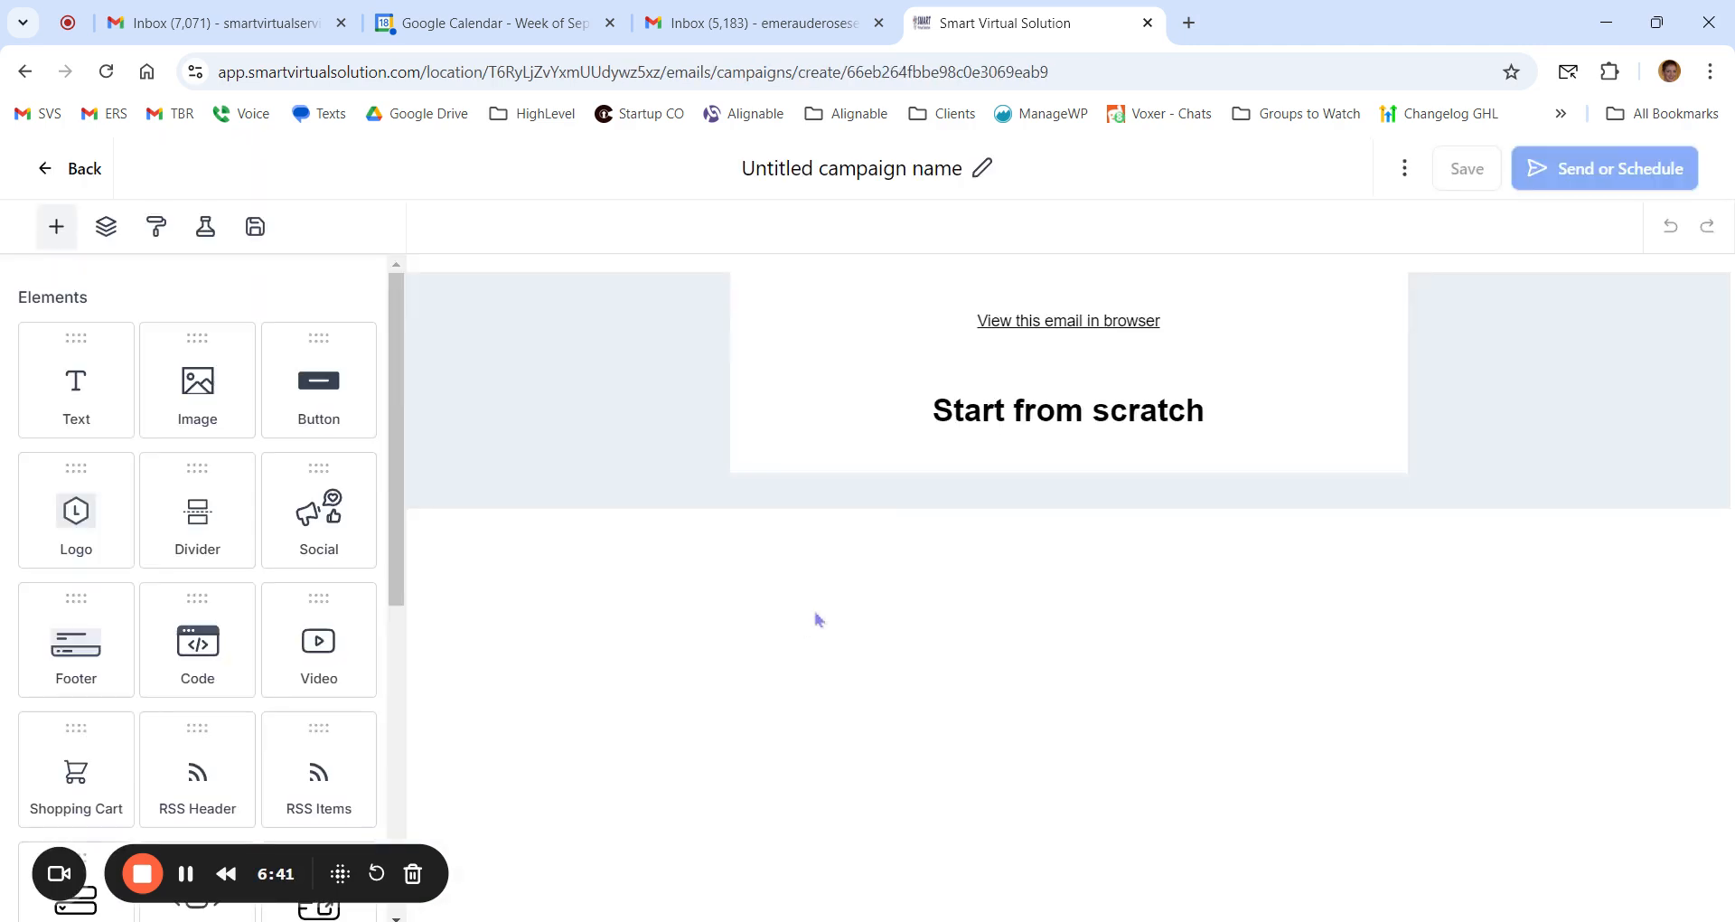
double_click(1104, 408)
triple_click(1105, 409)
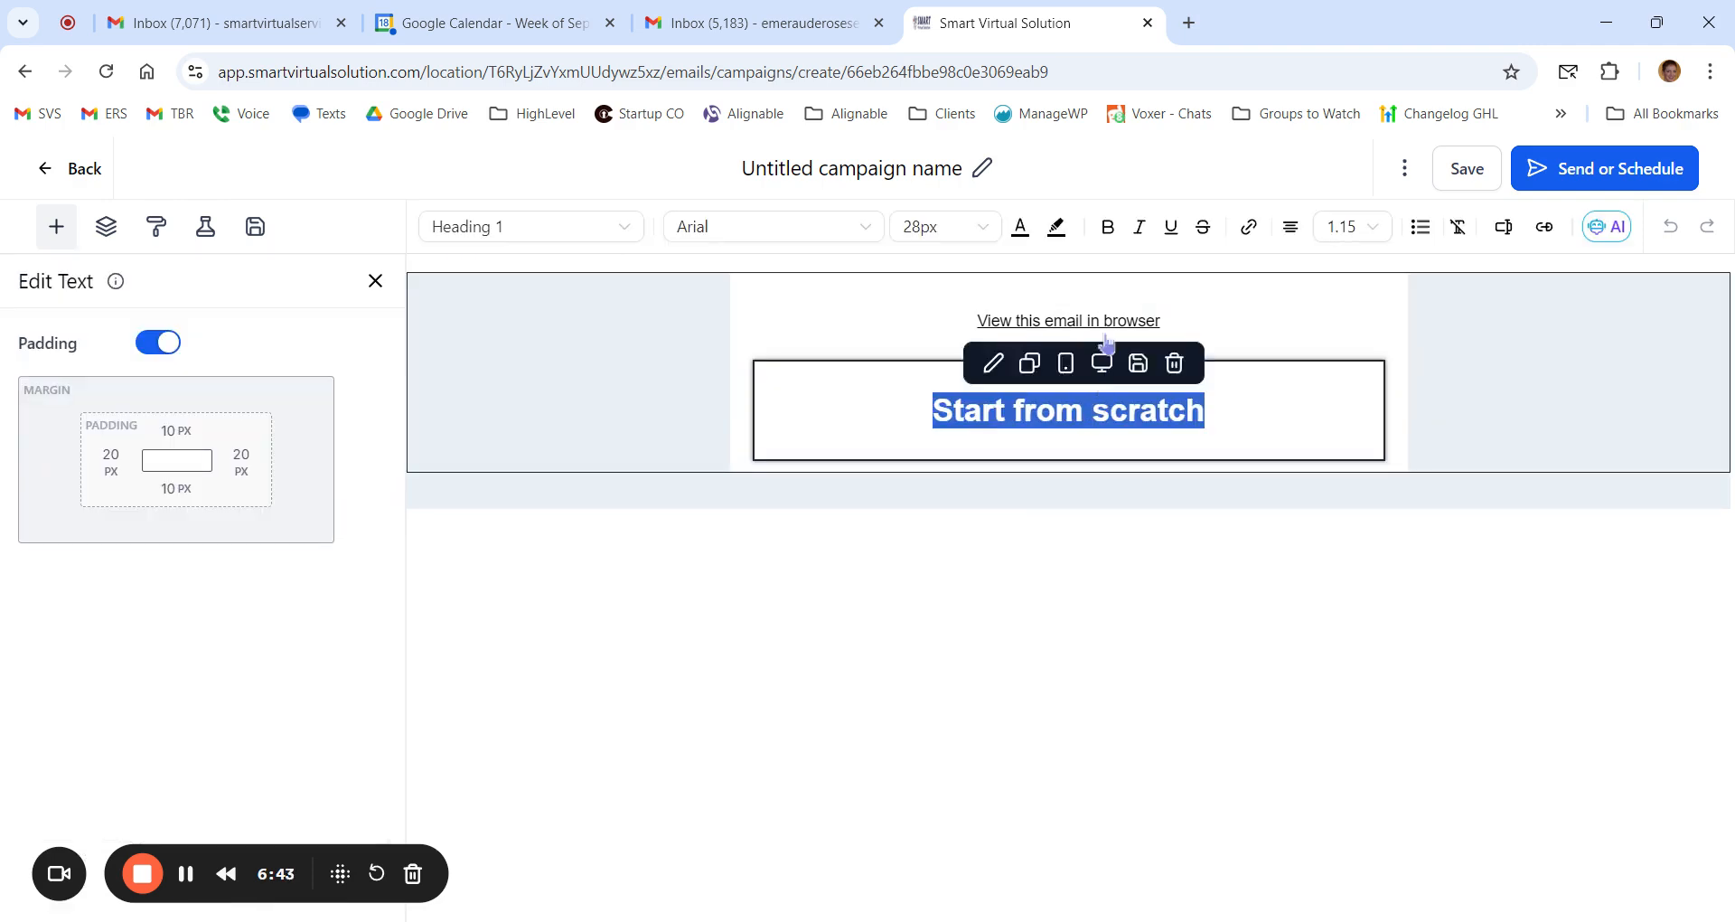
click(1019, 227)
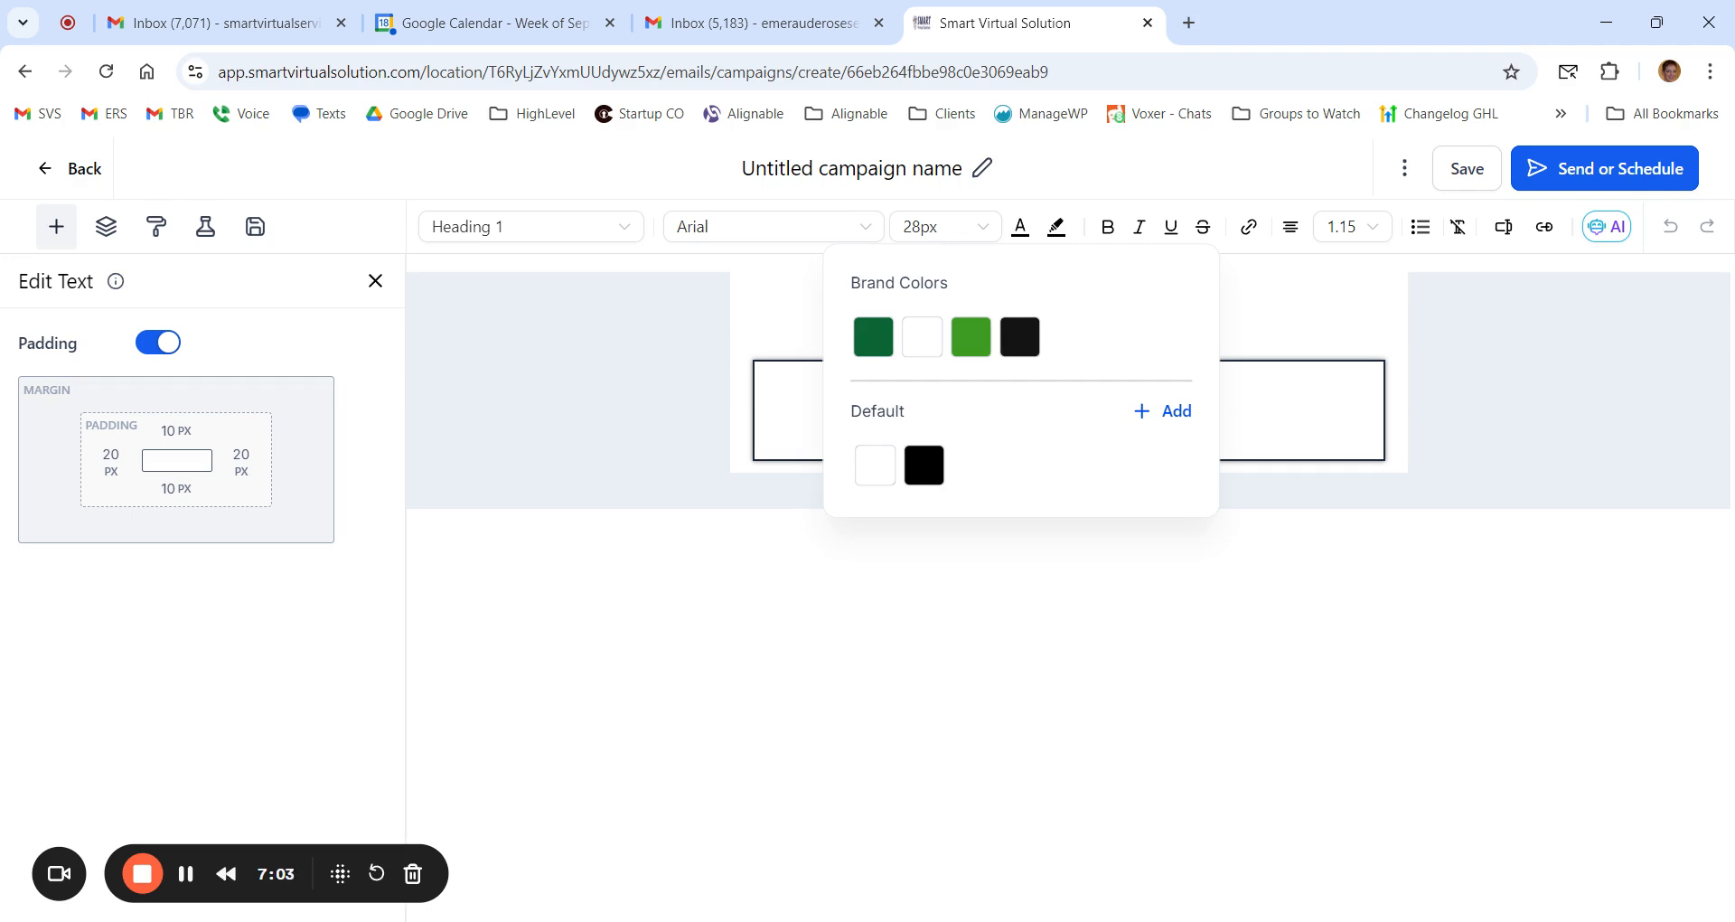
click(633, 591)
click(72, 170)
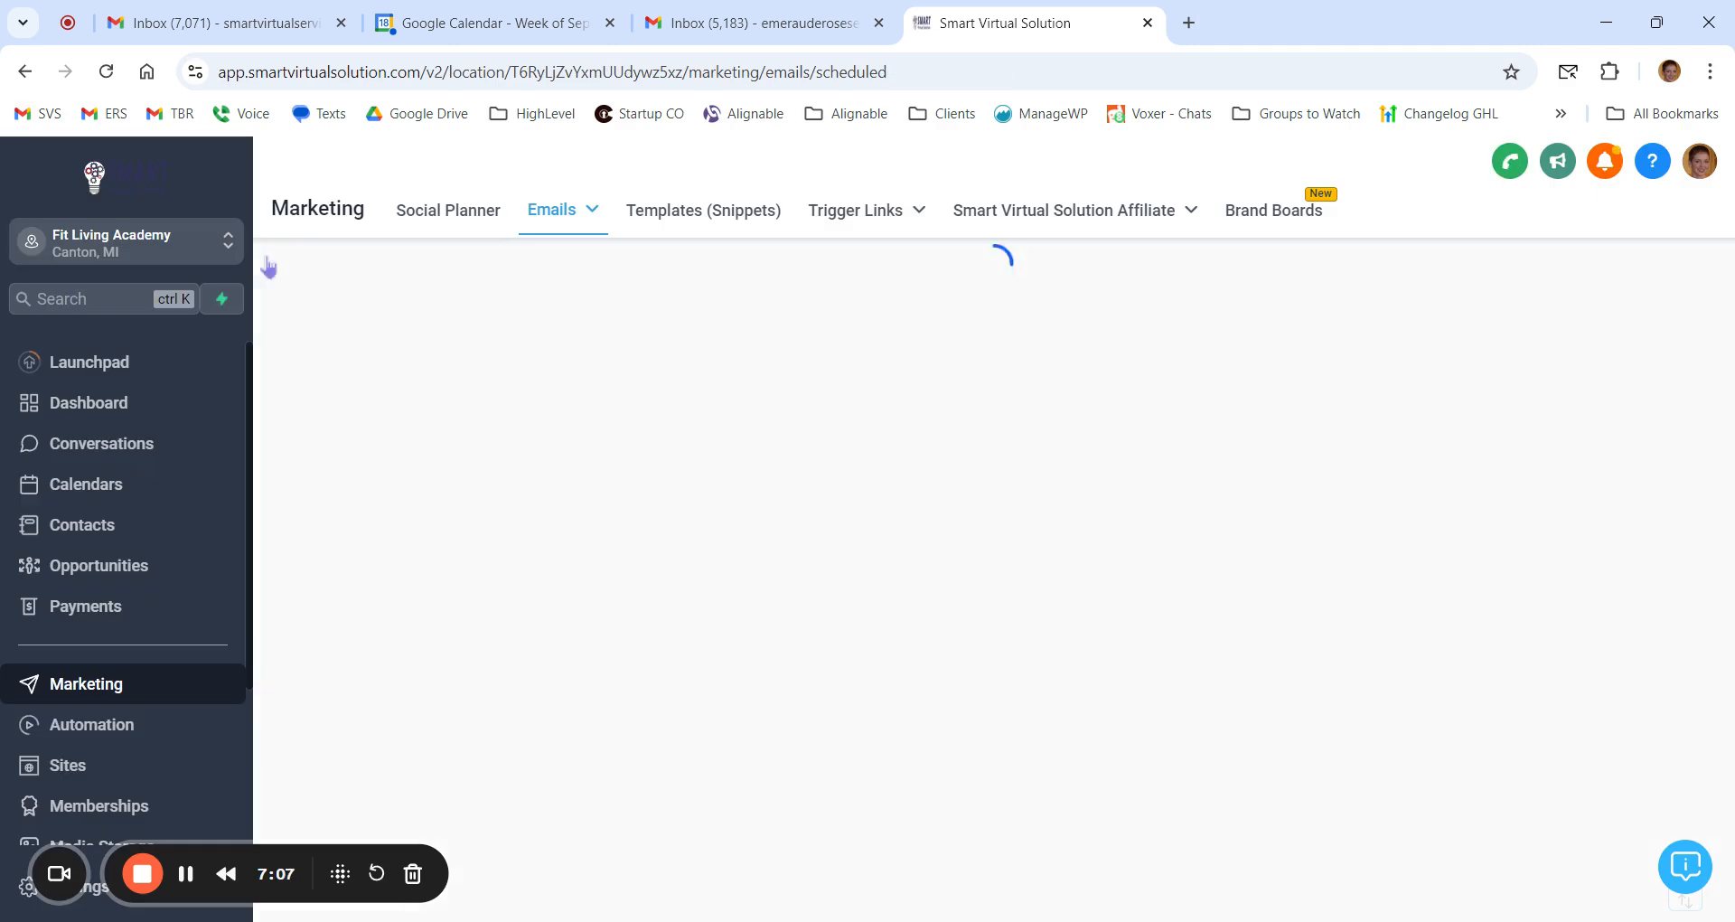
Step: Set Testing Brand as the default brand board
click(1276, 211)
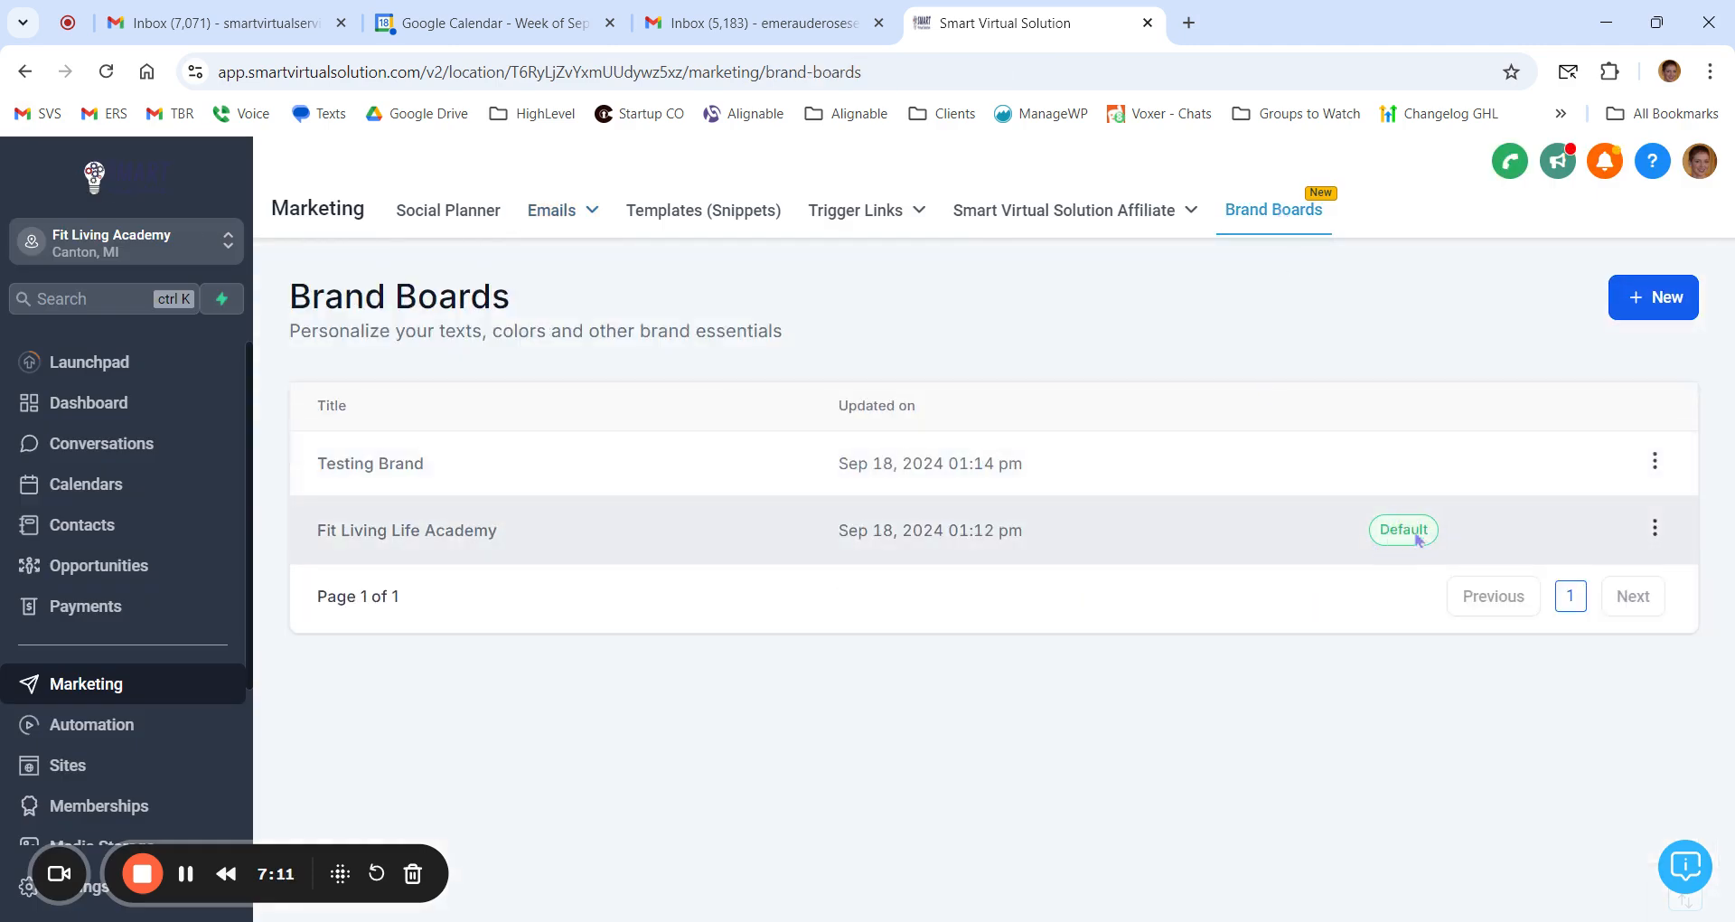
click(1656, 465)
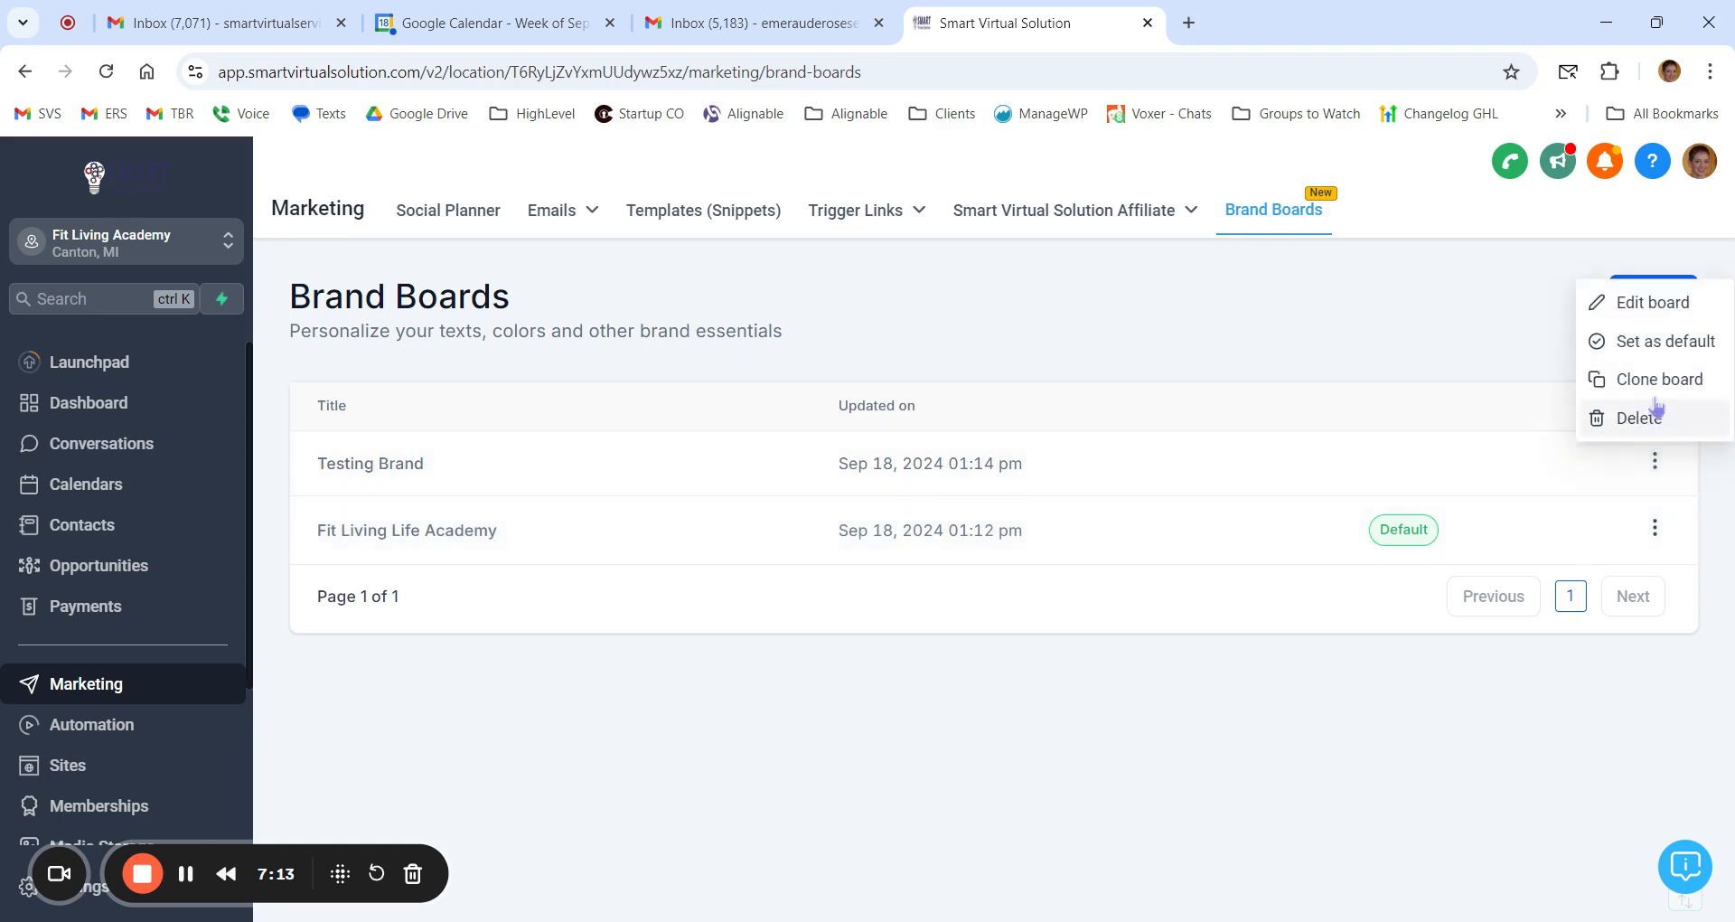
click(1660, 344)
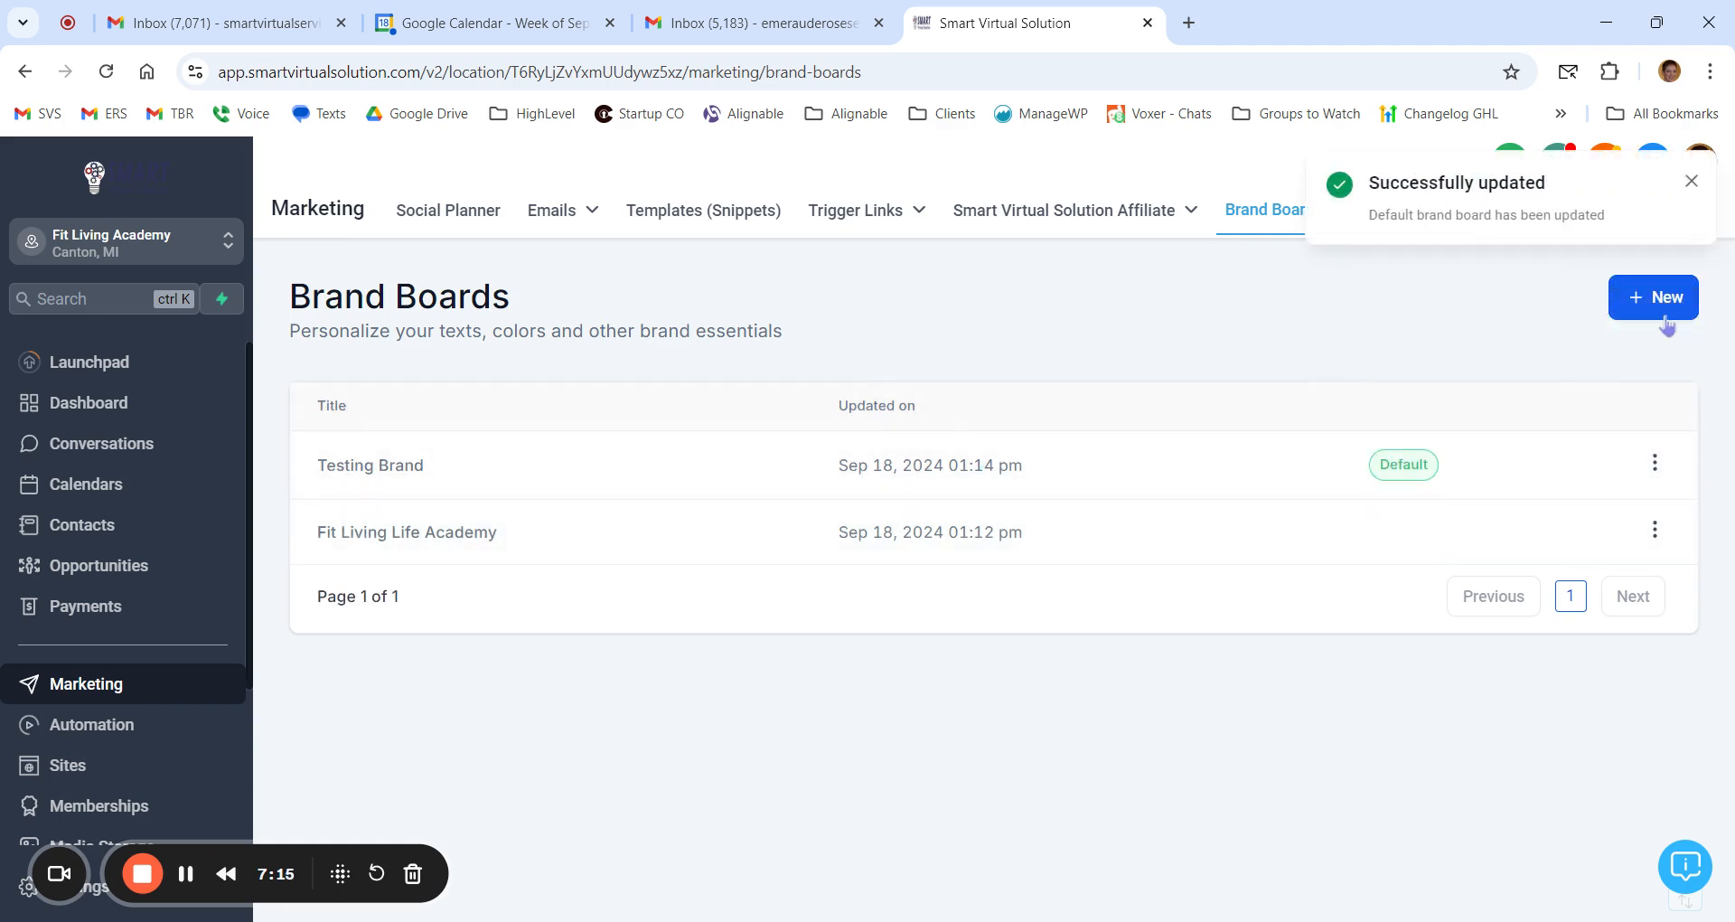
Step: Open the untitled draft email campaign and check which brand colors are offered for the "Start from scratch" heading text
mouse_move(560, 217)
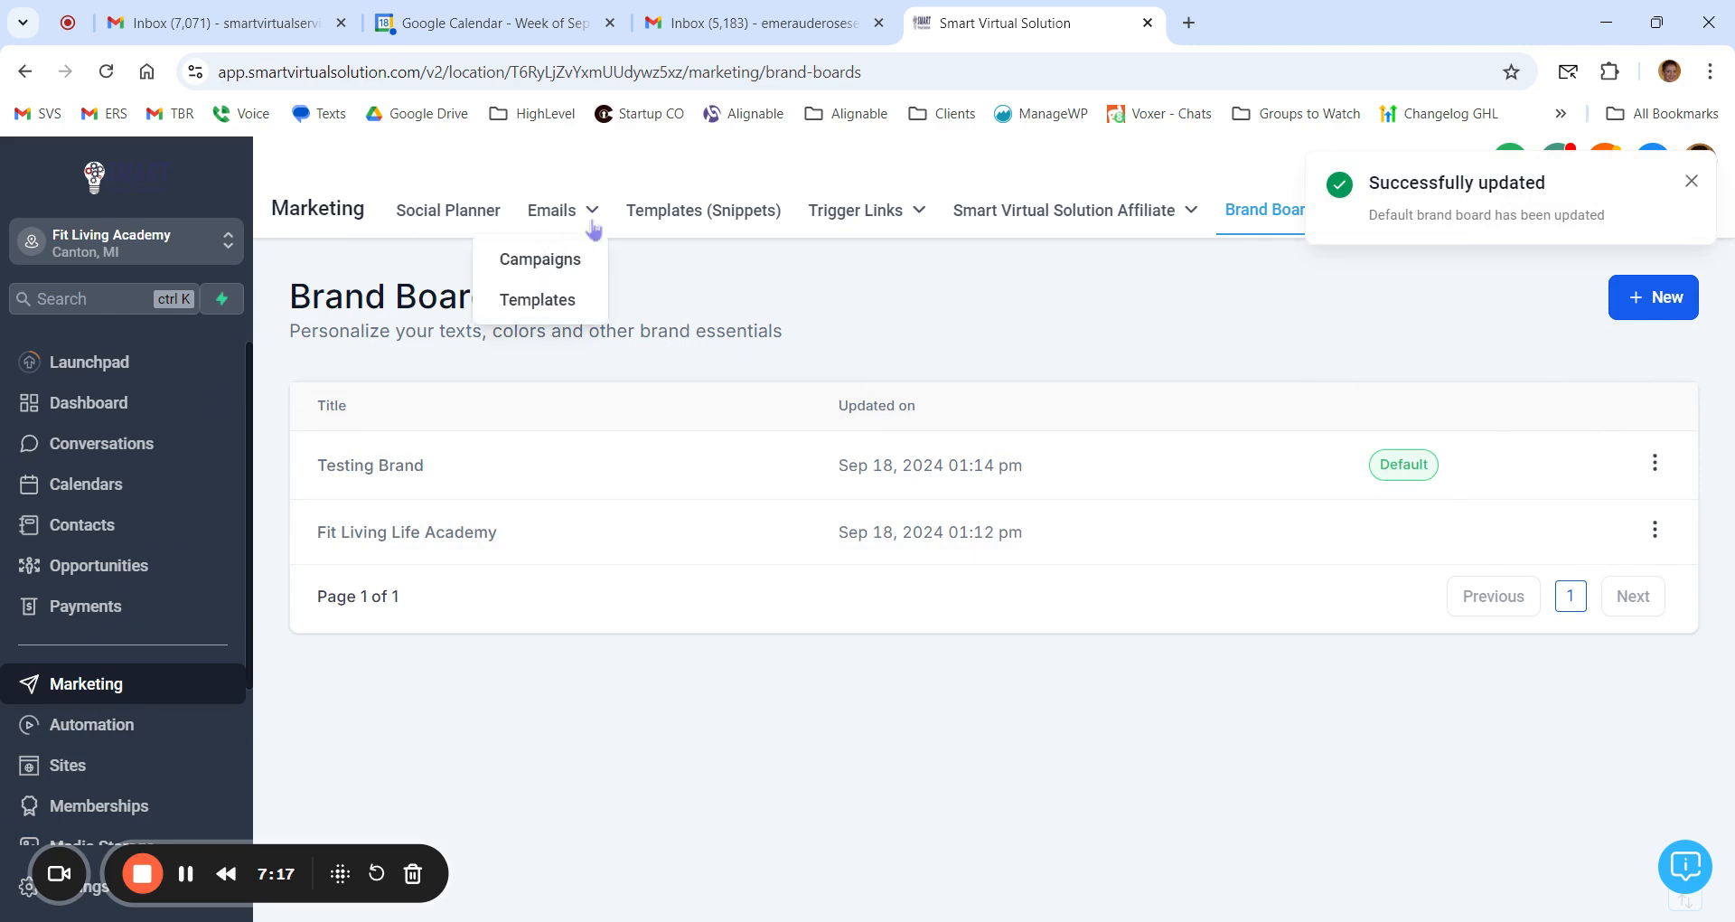
click(549, 264)
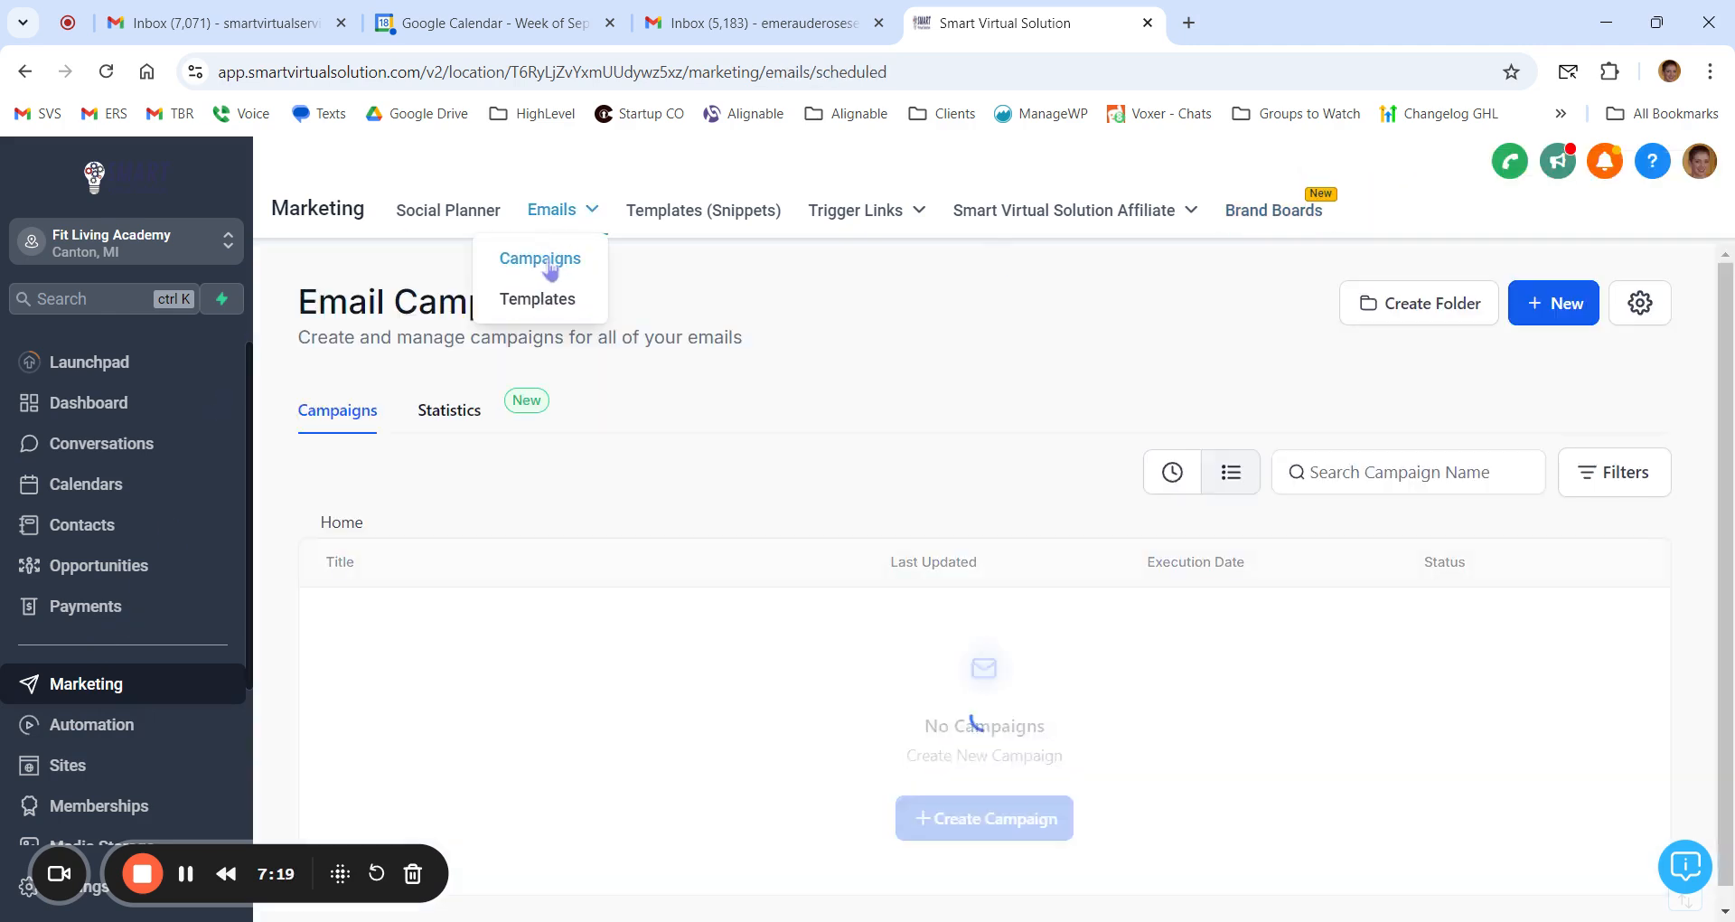
click(488, 639)
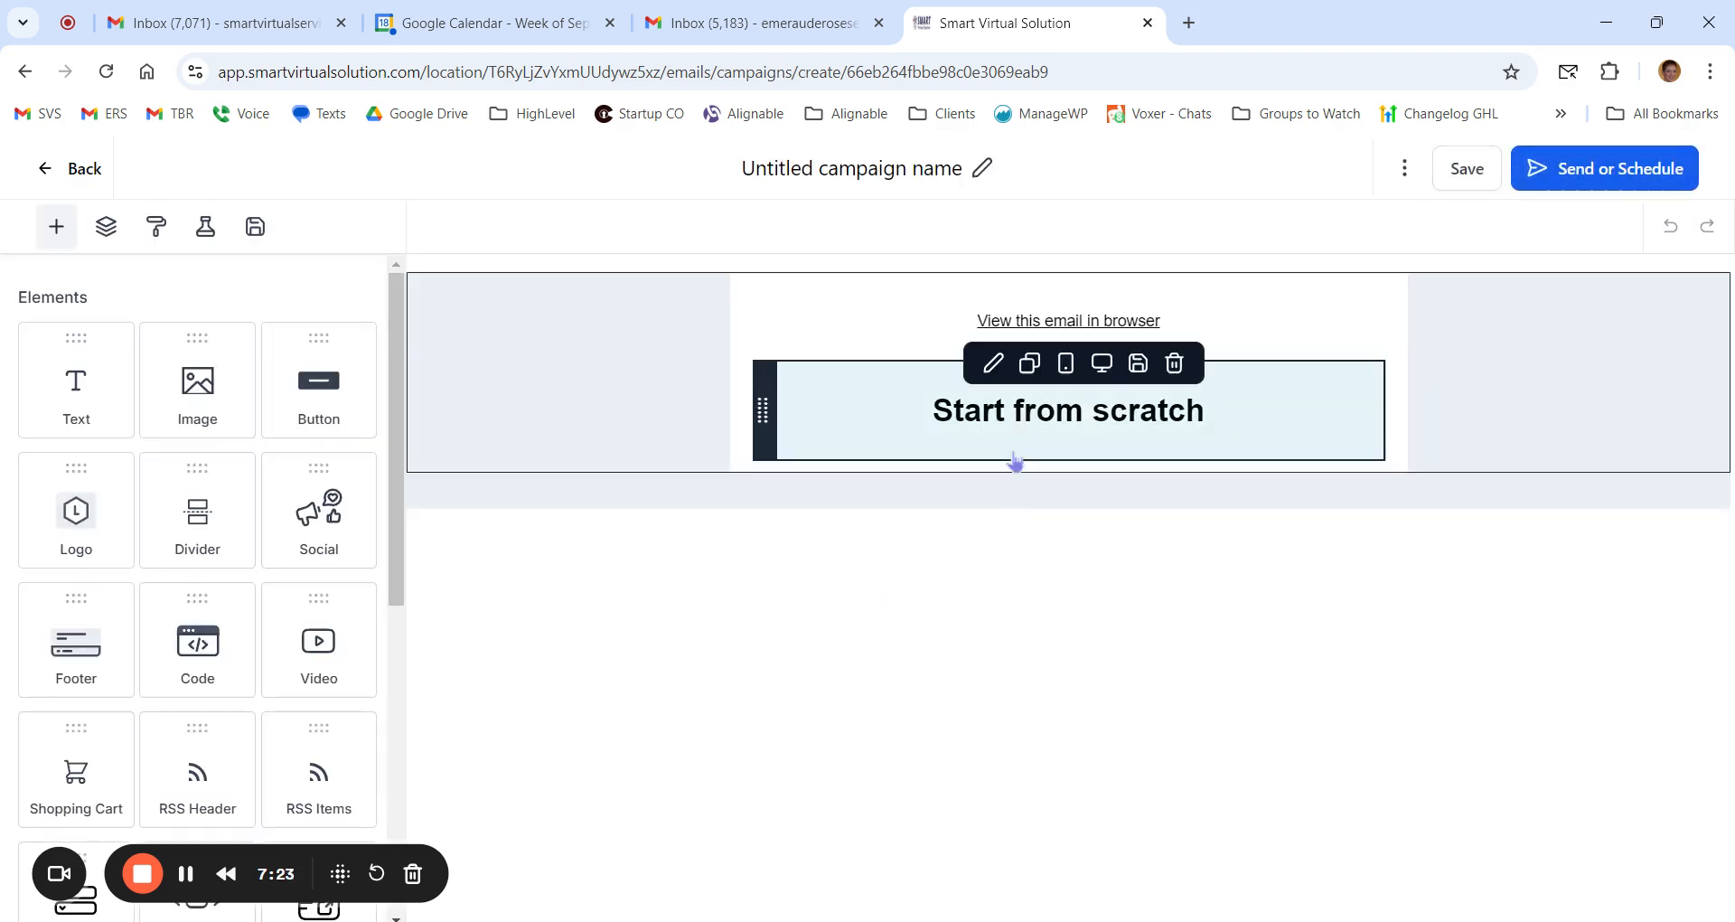
double_click(1028, 422)
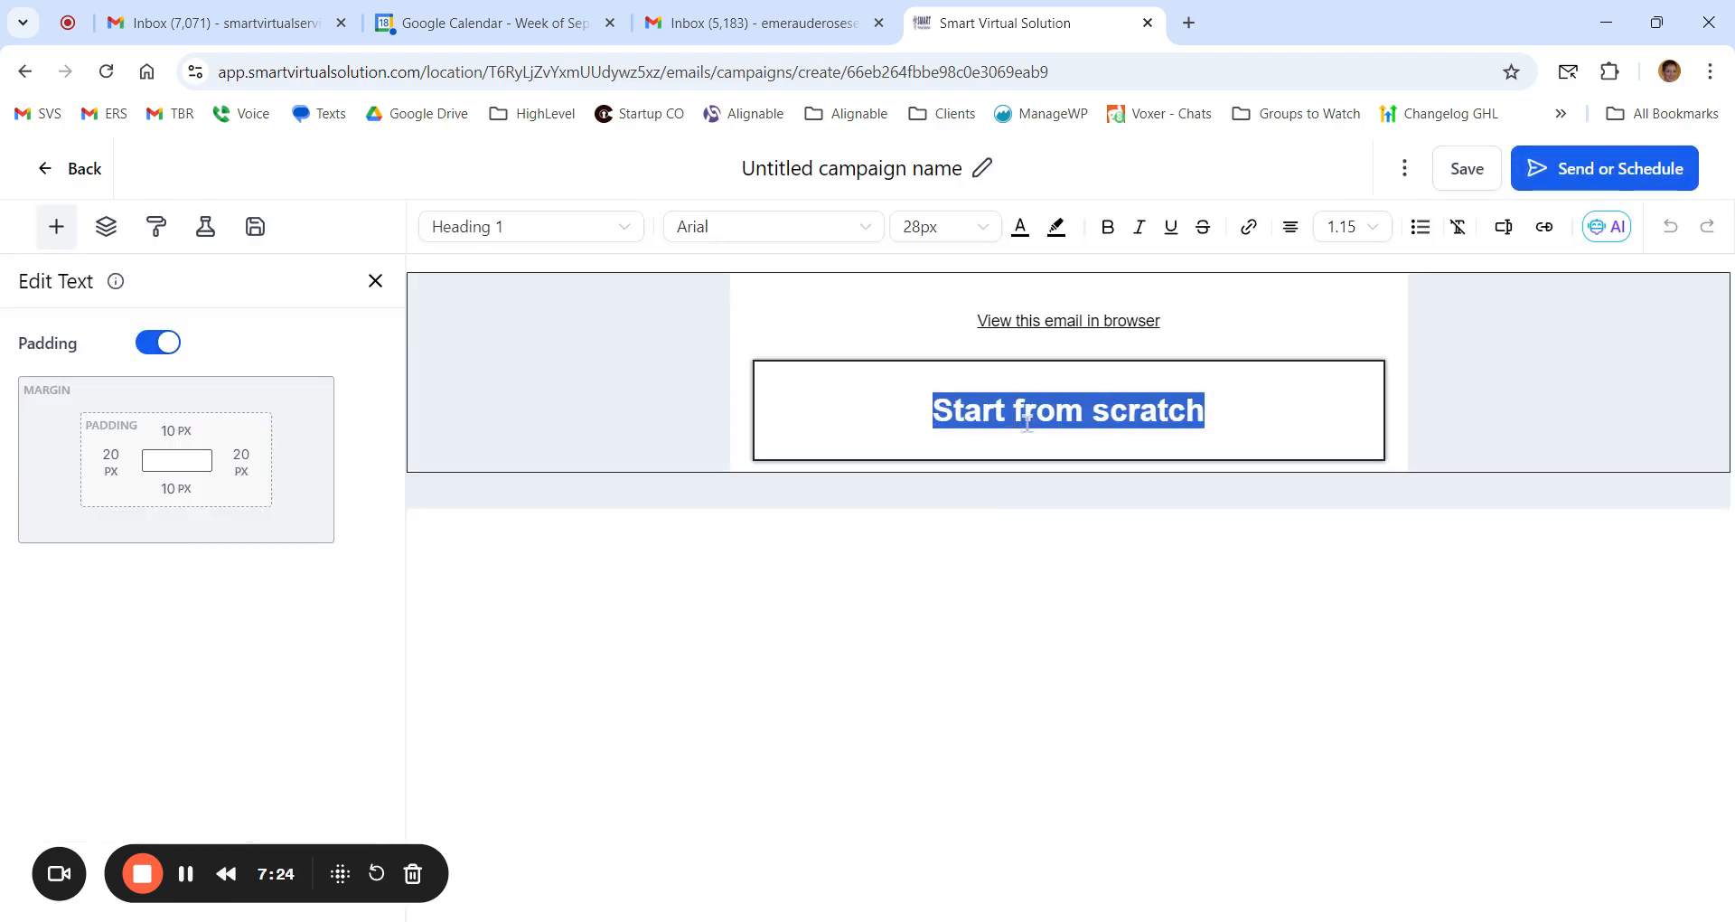
click(1022, 236)
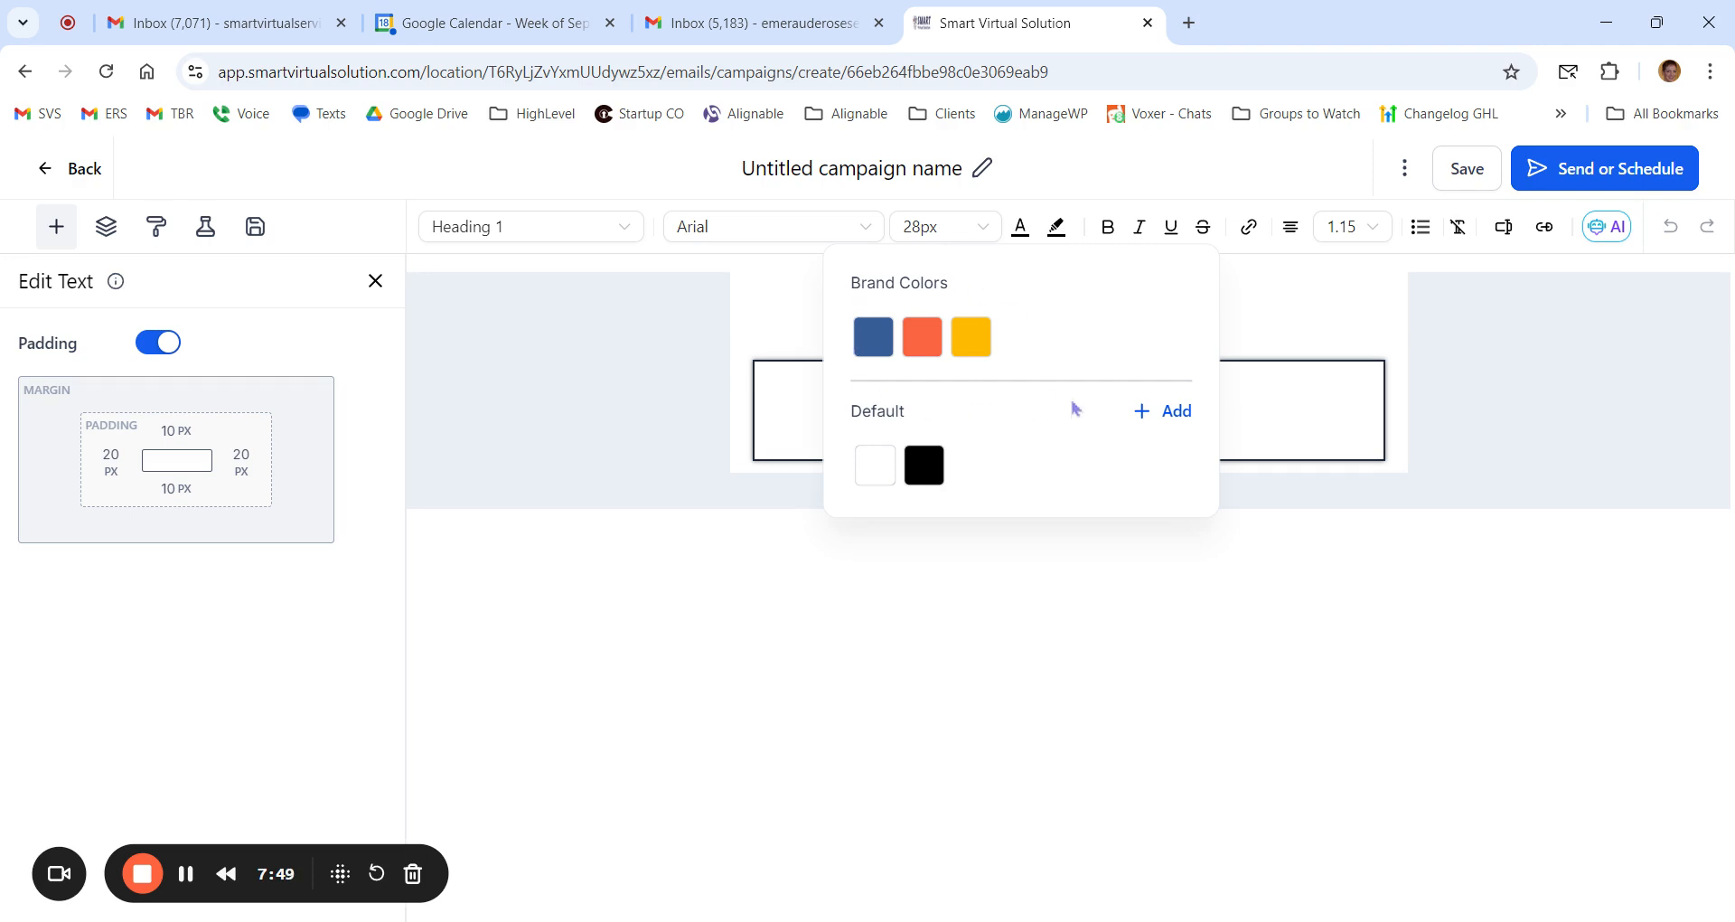
Step: Return to the list of email campaigns and permanently delete the untitled draft campaign
click(72, 172)
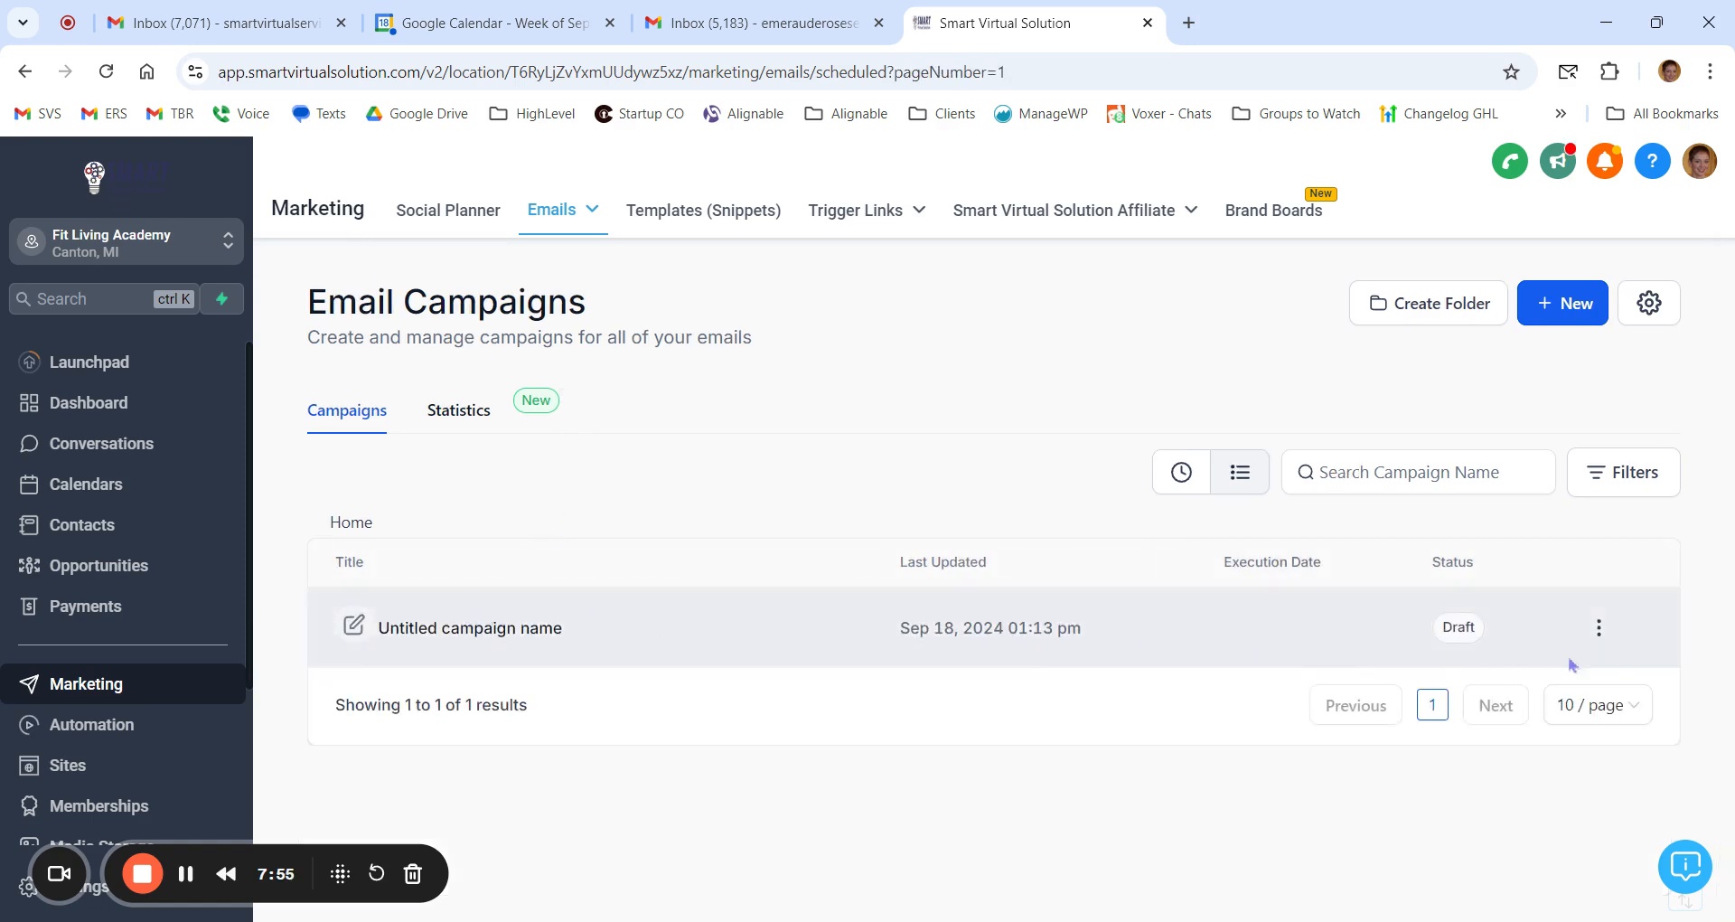
click(1599, 627)
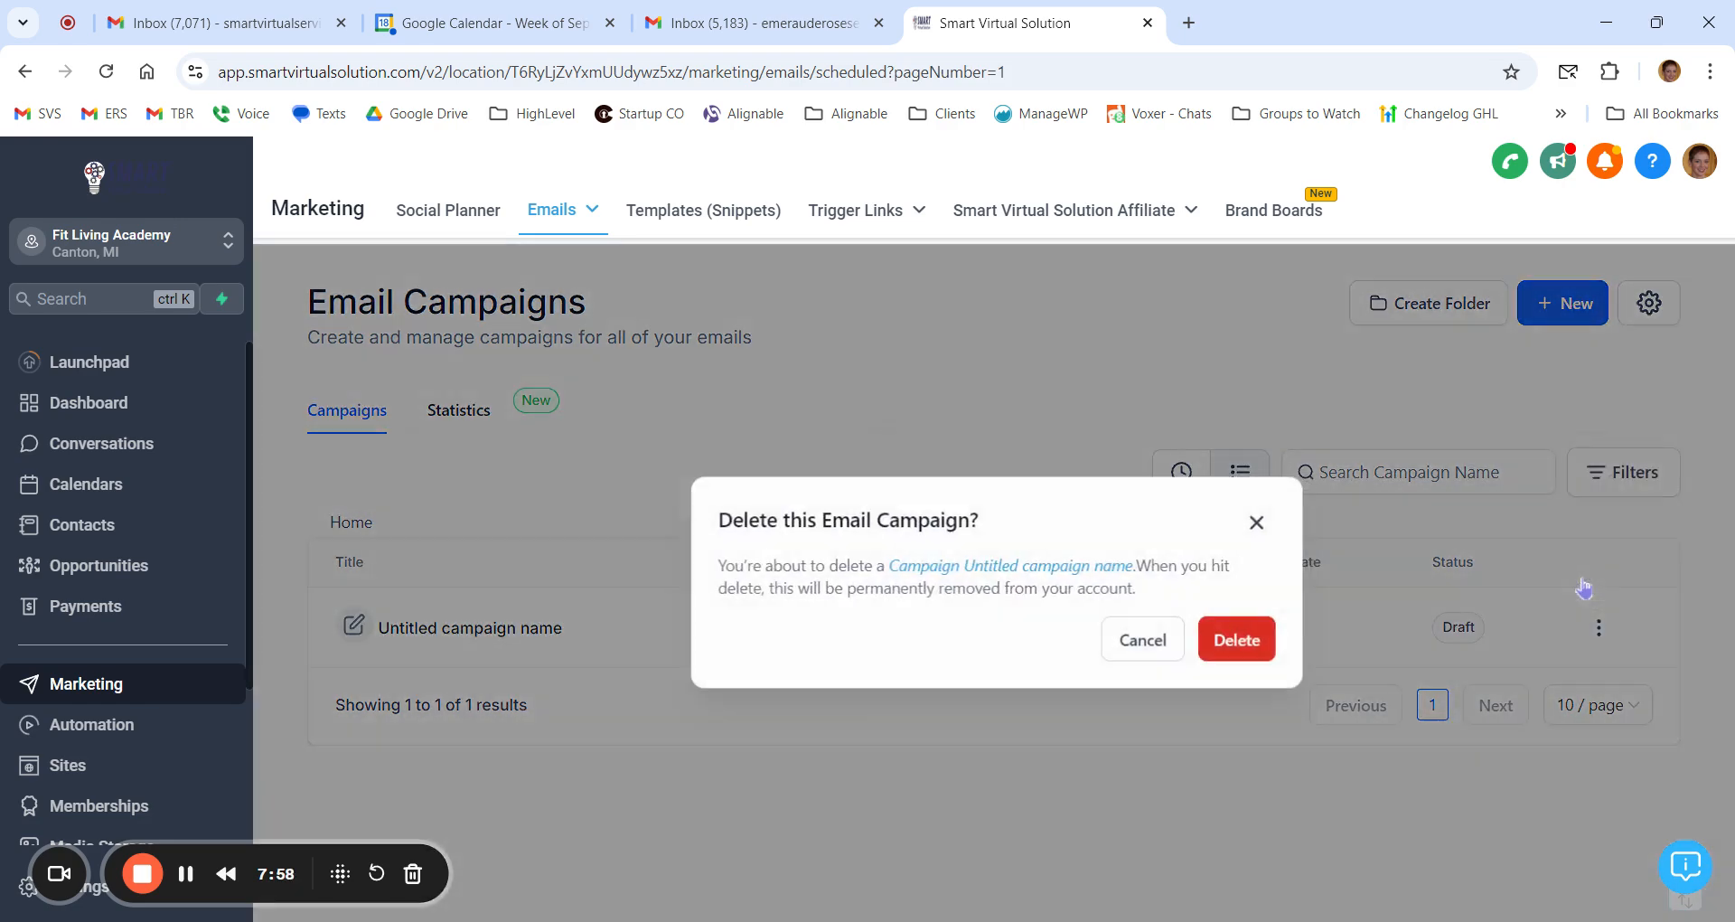
click(1571, 579)
click(1251, 639)
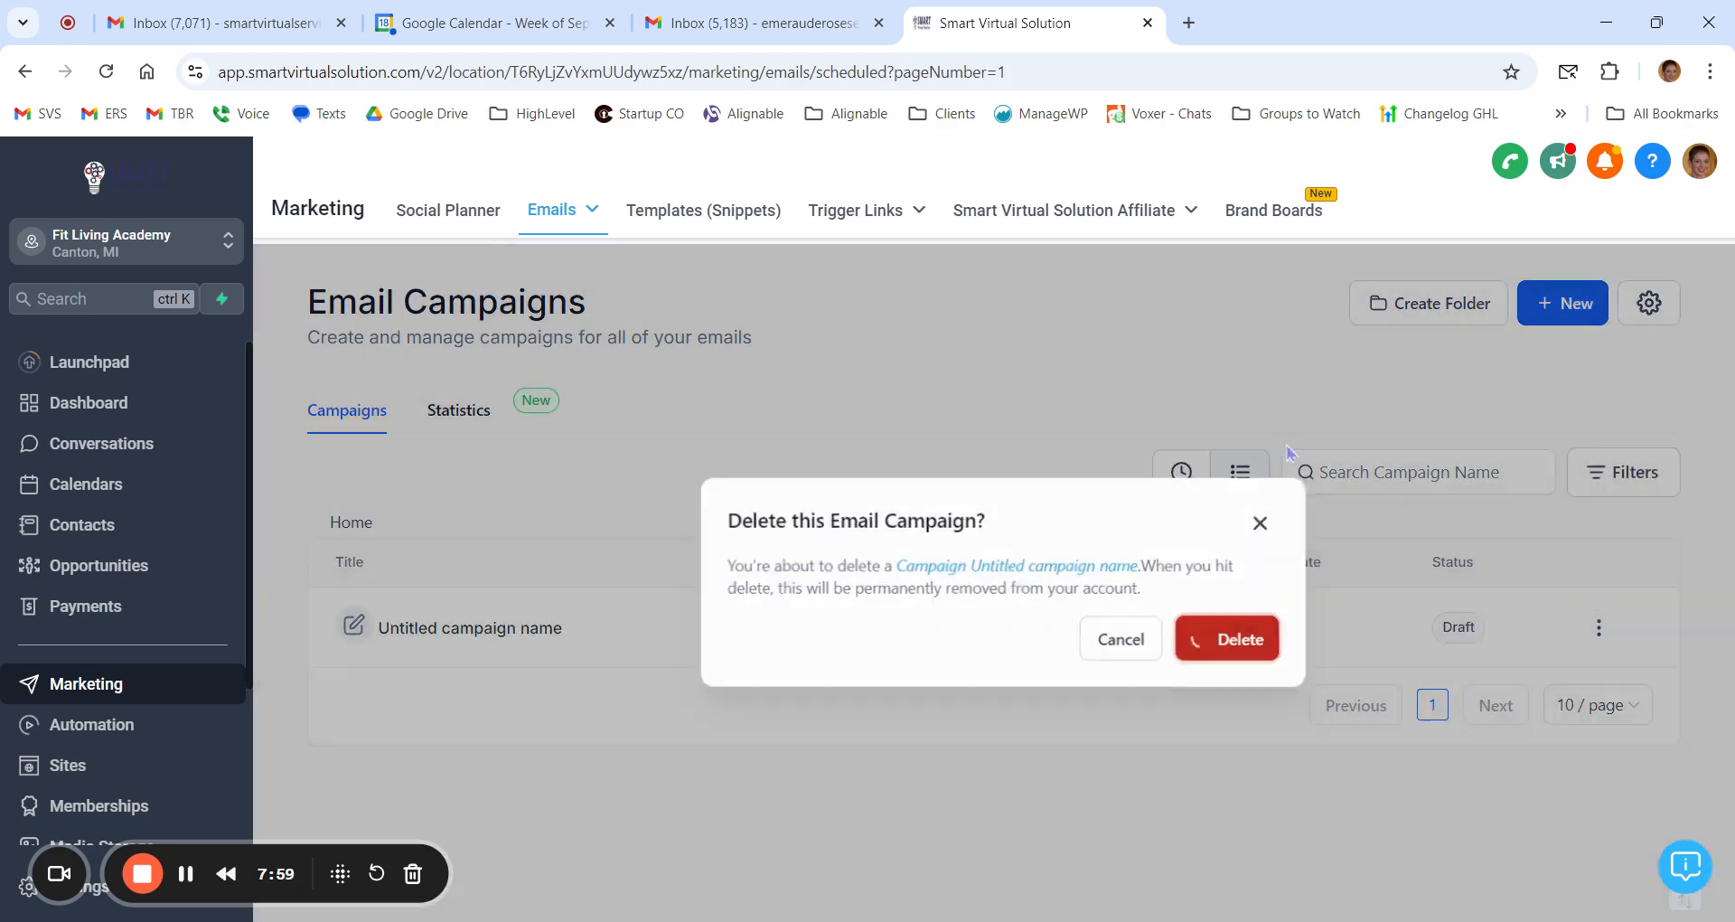
Step: Return to the brand boards and set Fit Living Life Academy as the default board
click(1282, 215)
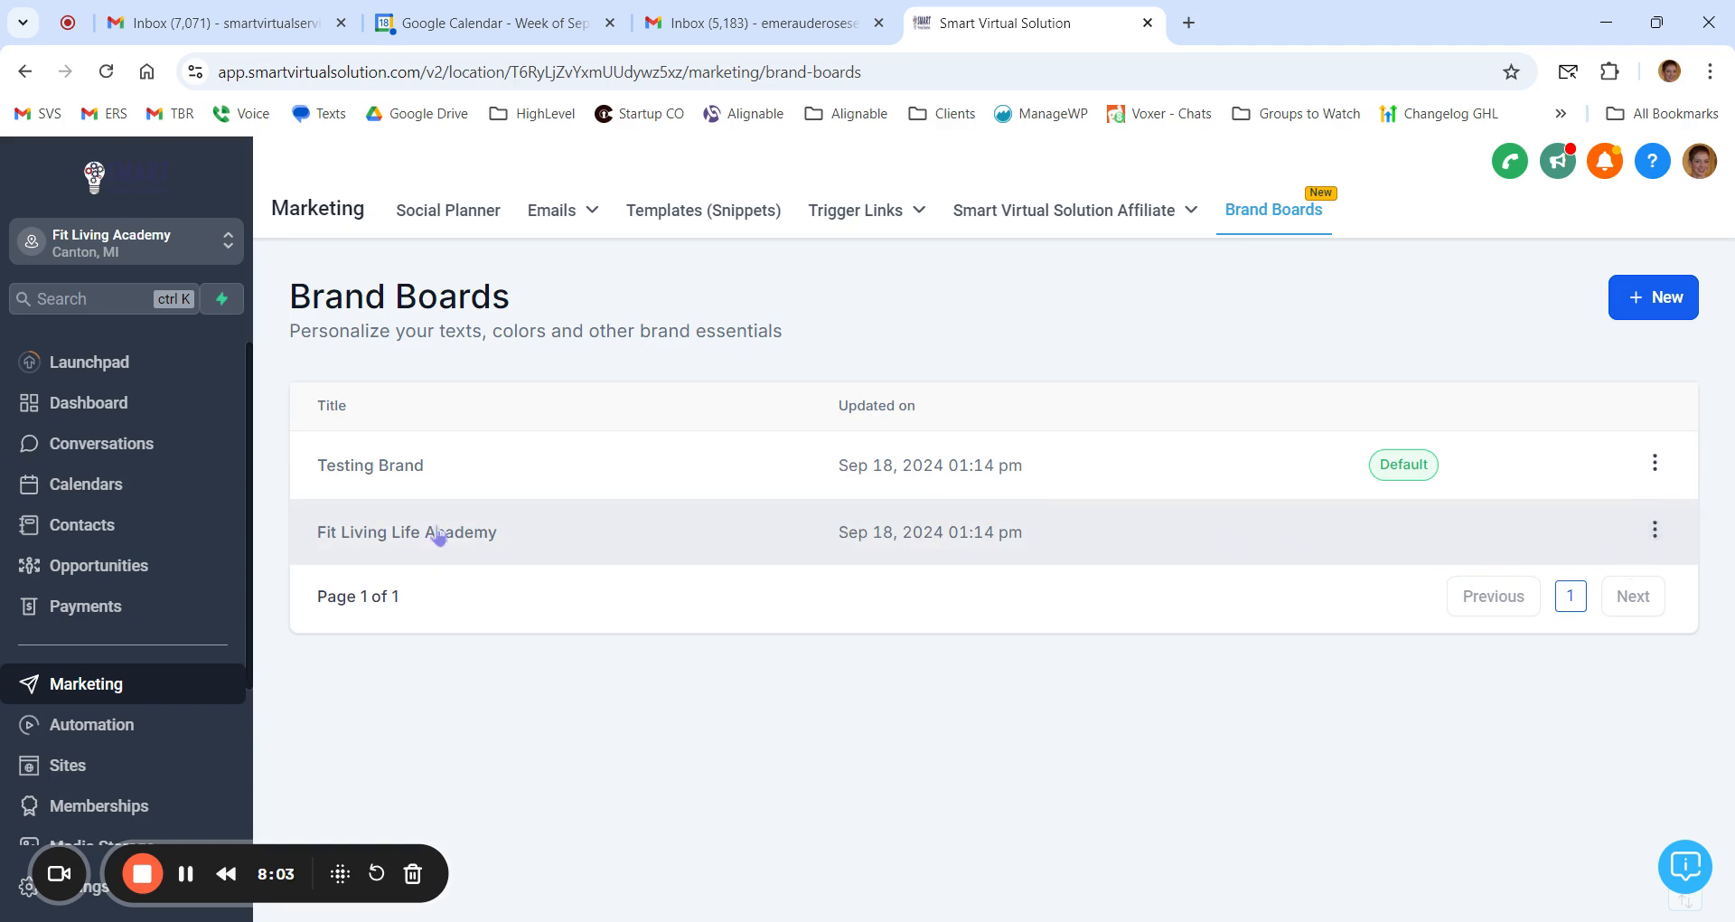
click(1655, 530)
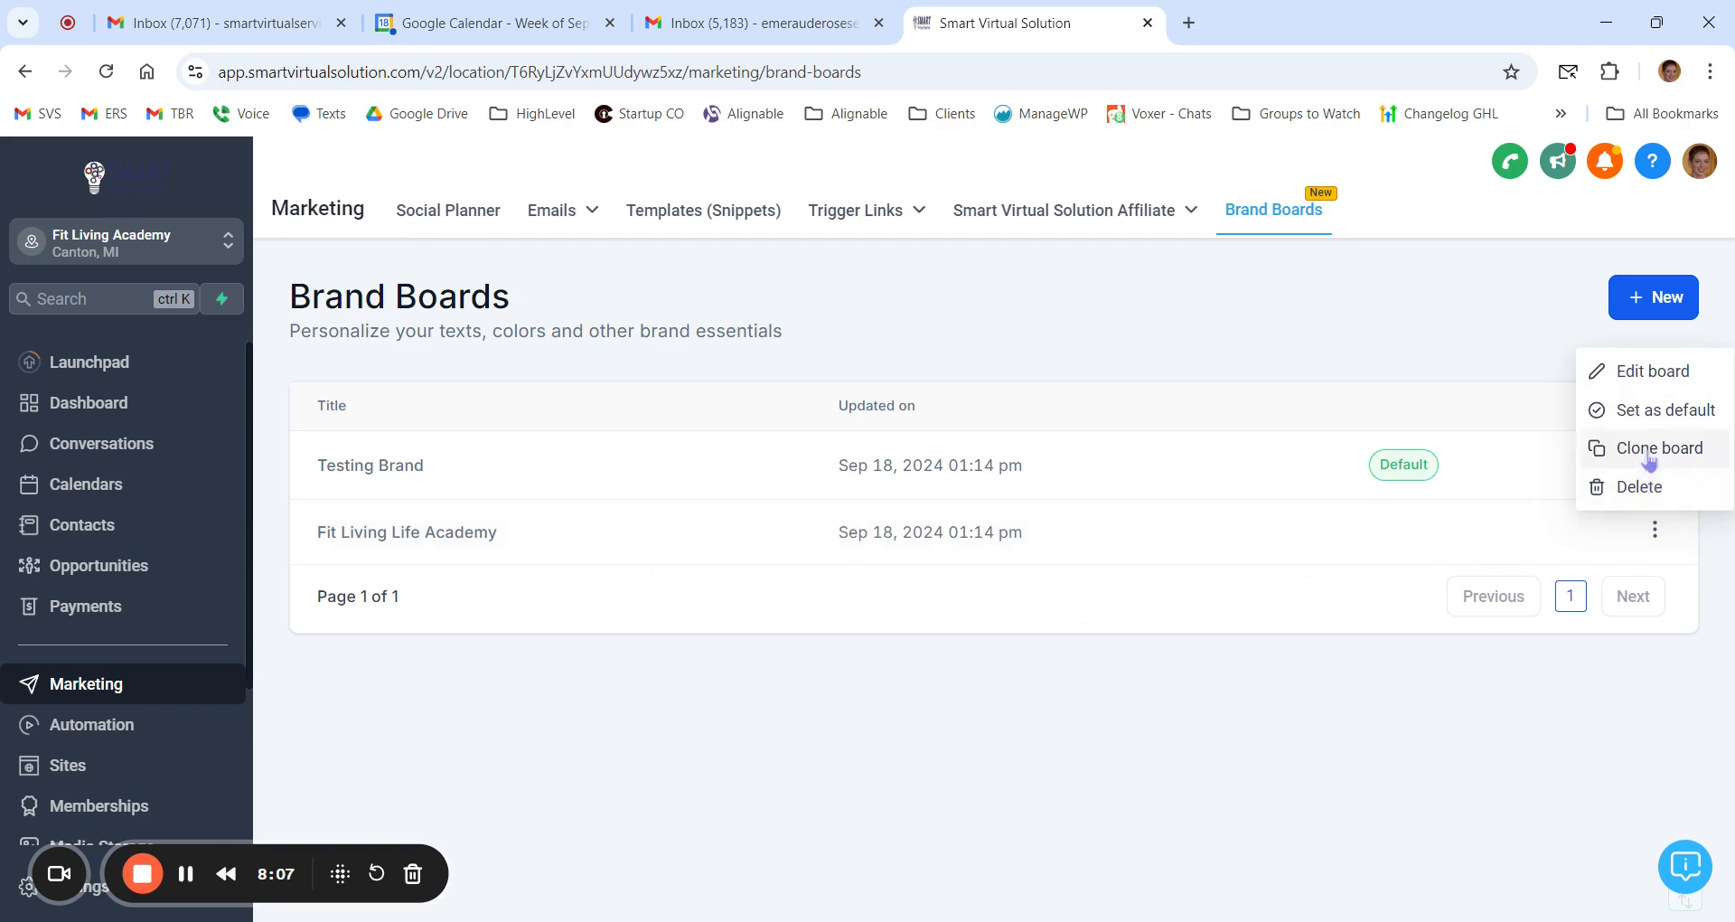
click(1649, 416)
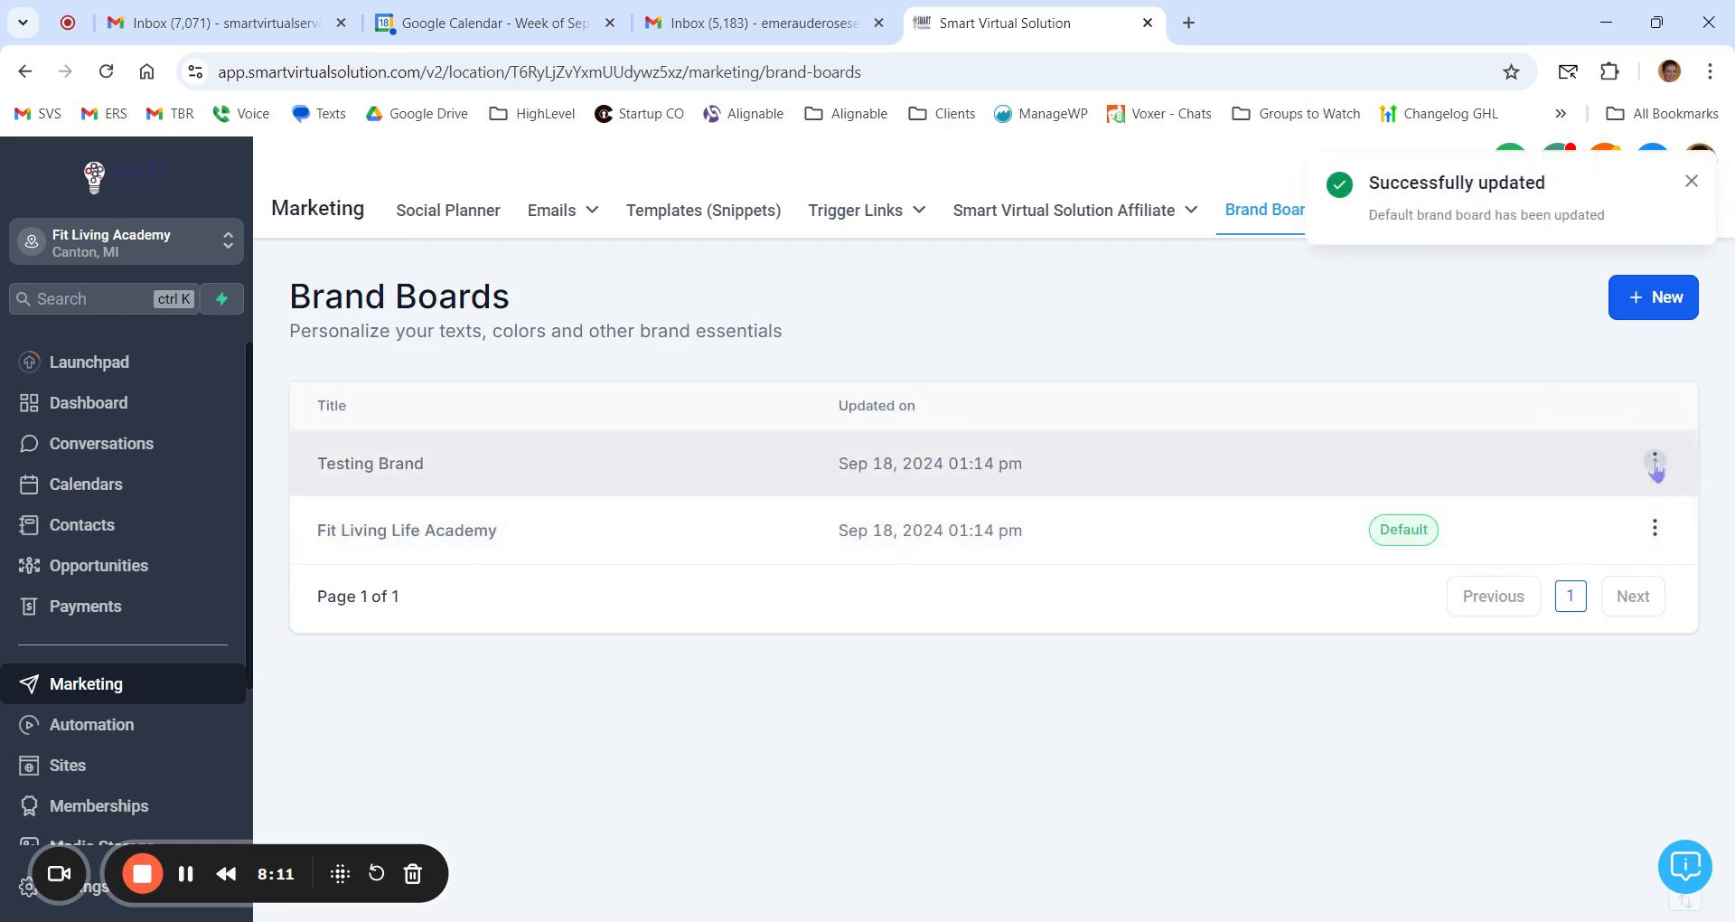
Step: Delete the Testing Brand board and confirm the deletion
click(1666, 466)
click(1653, 436)
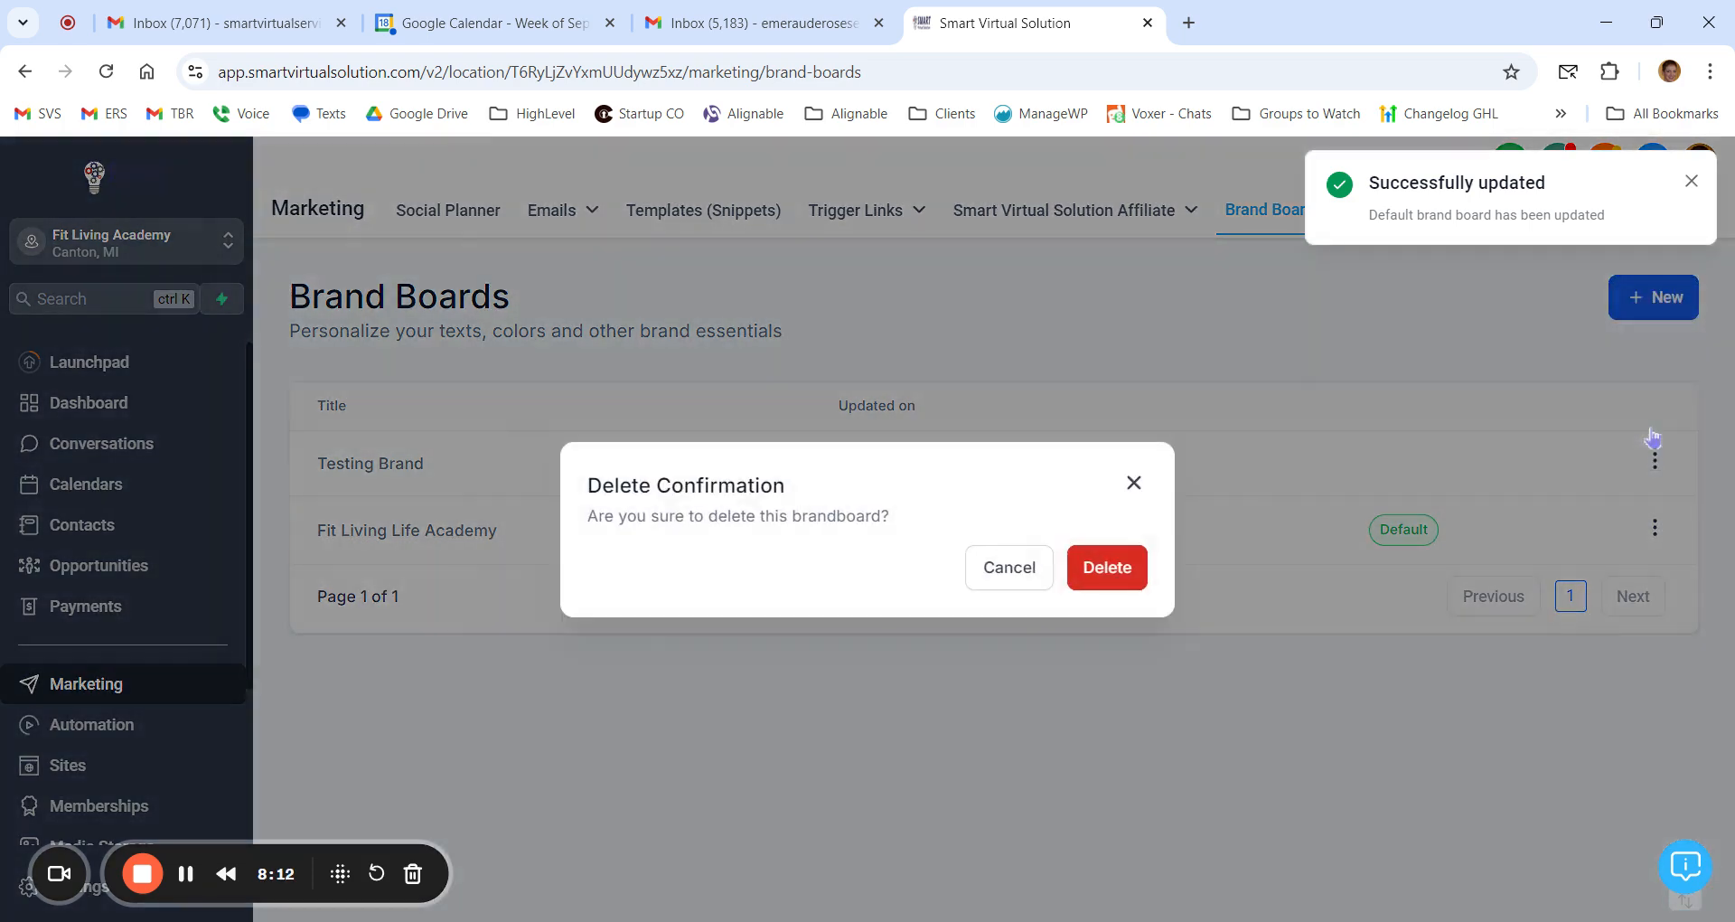
click(1123, 576)
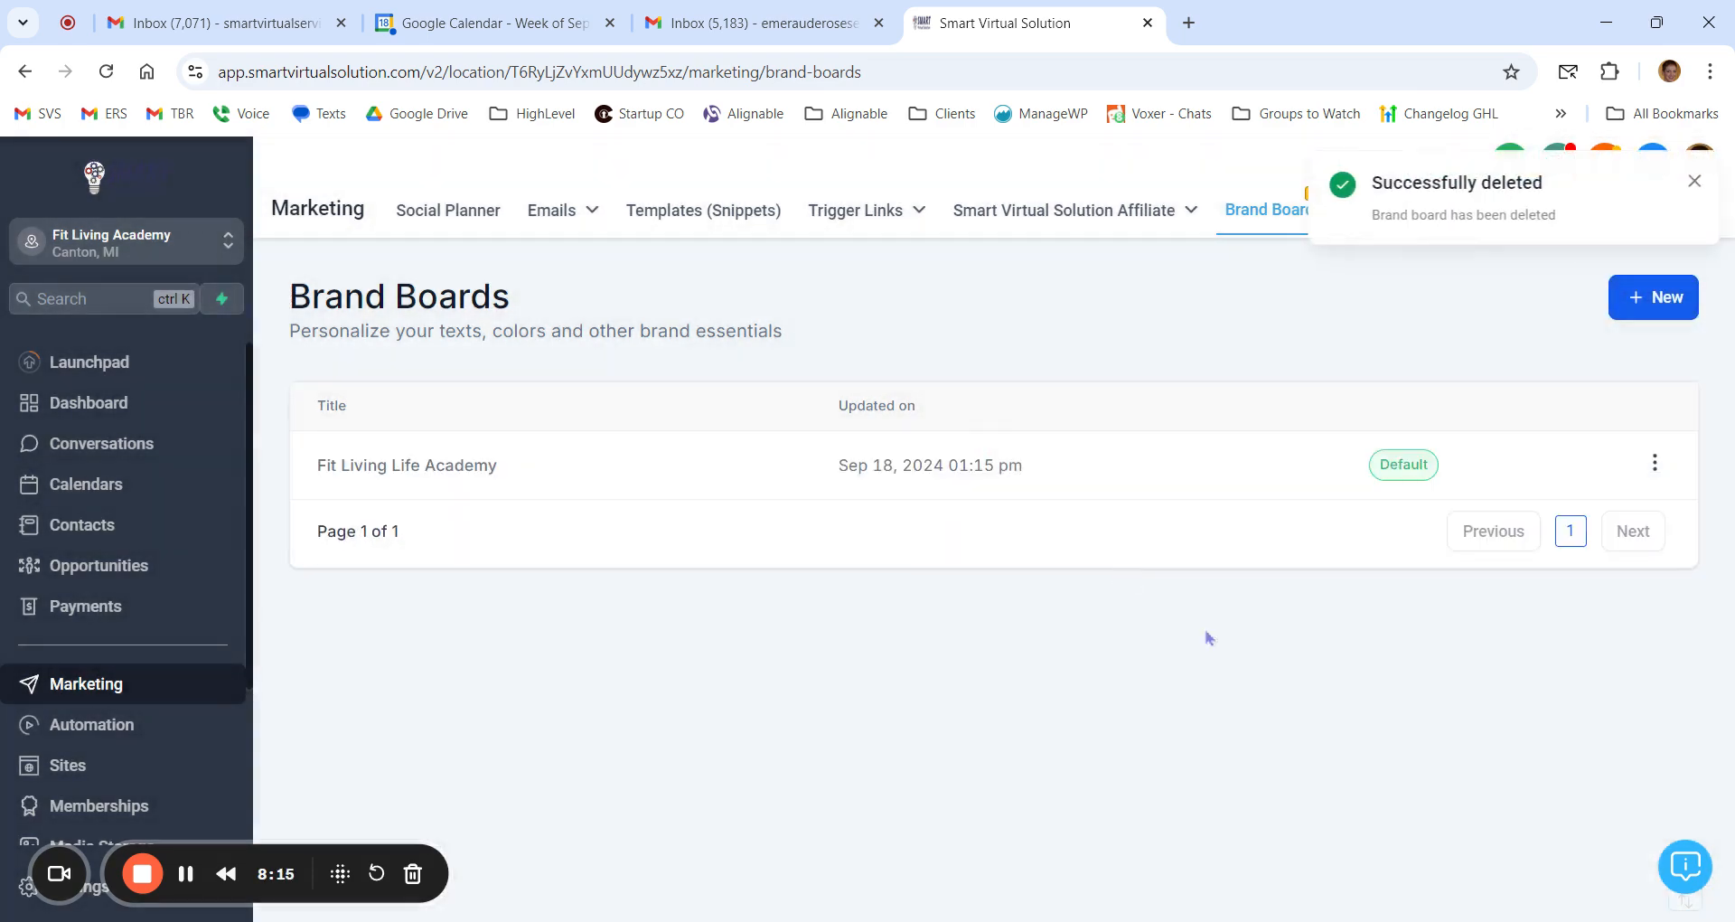